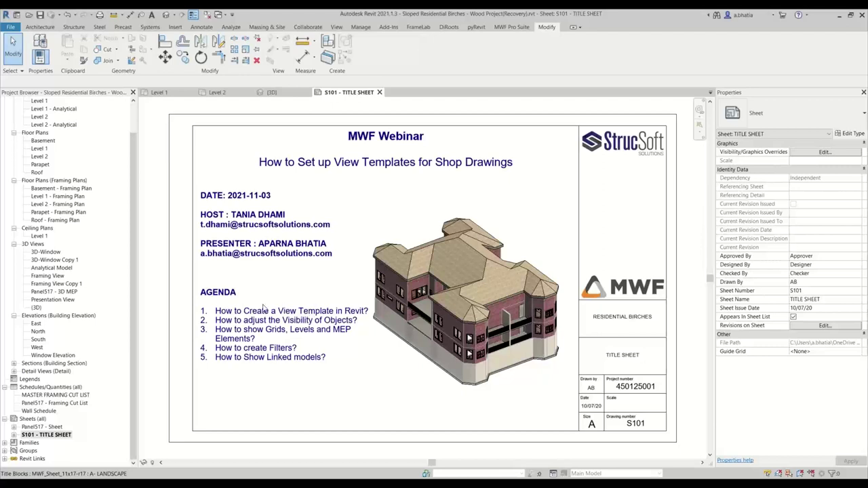
- Open the Level 1 floor plan and inspect grid line B beside the master bedrooms, leaving nothing selected
click(156, 95)
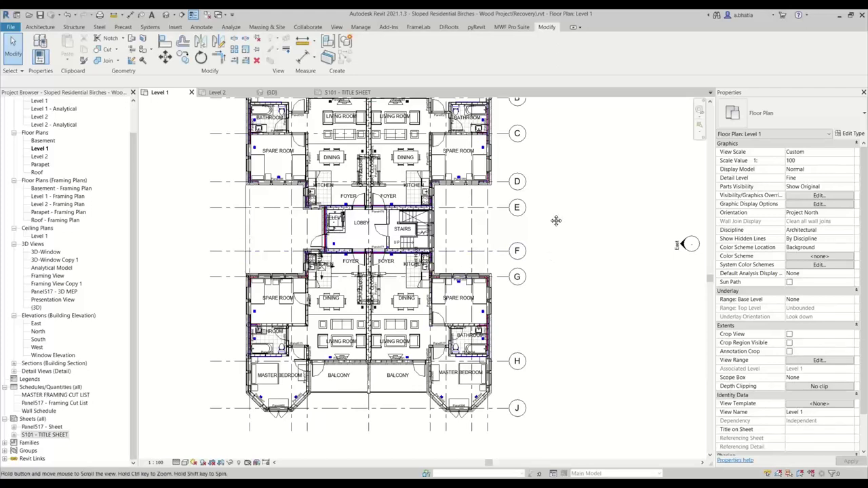
middle_drag(558, 219, 557, 252)
scroll(557, 252, down, 2)
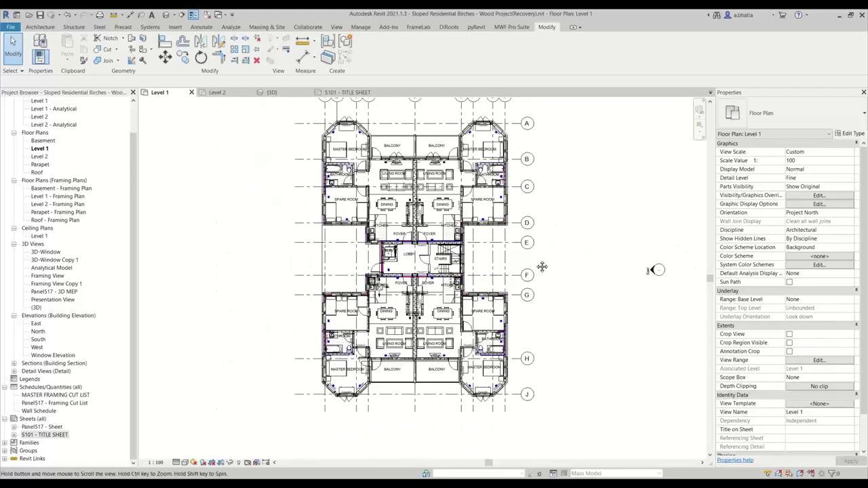
key(z)
key(f)
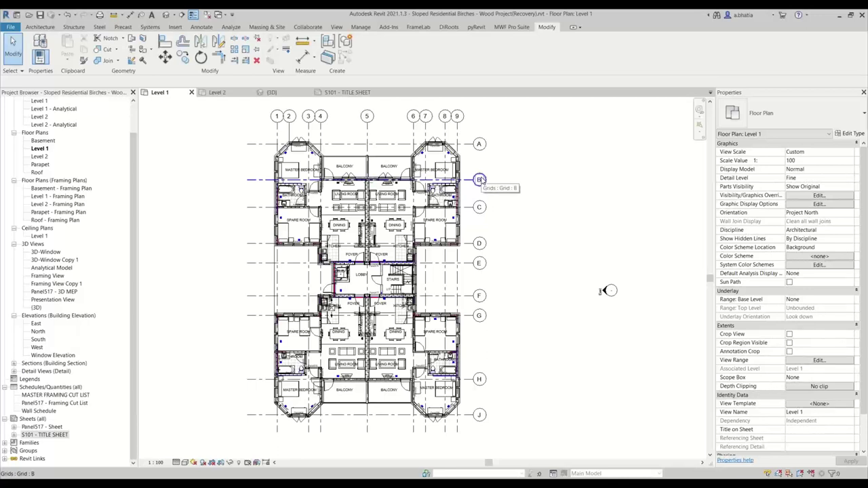
click(480, 180)
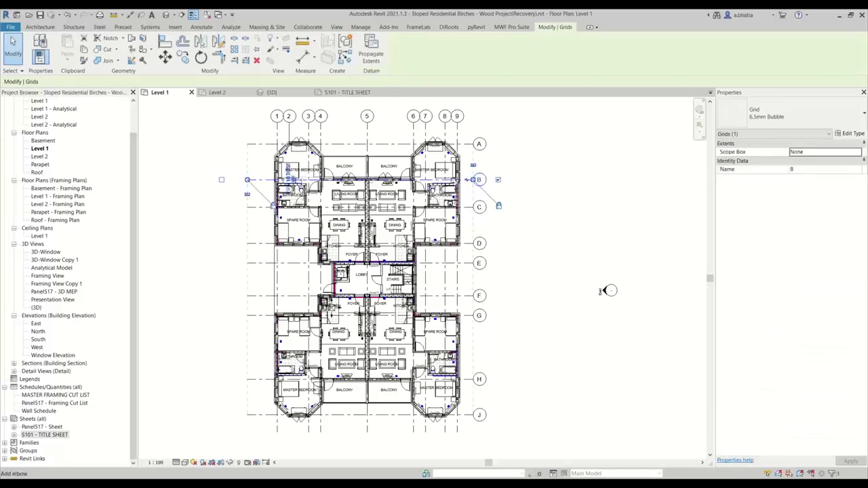
click(542, 195)
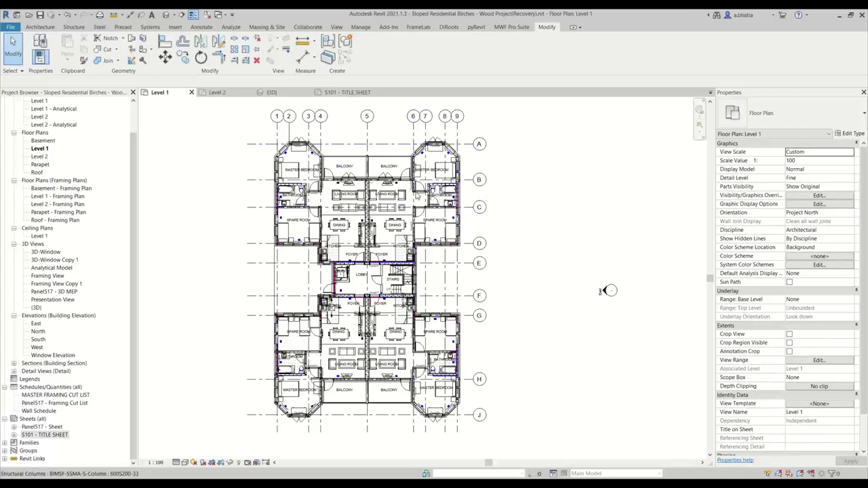
- Examine the Level 1 plan's room tags, panel tags, wall framing and MEP elements around the kitchens, foyers and lobby
scroll(355, 281, up, 5)
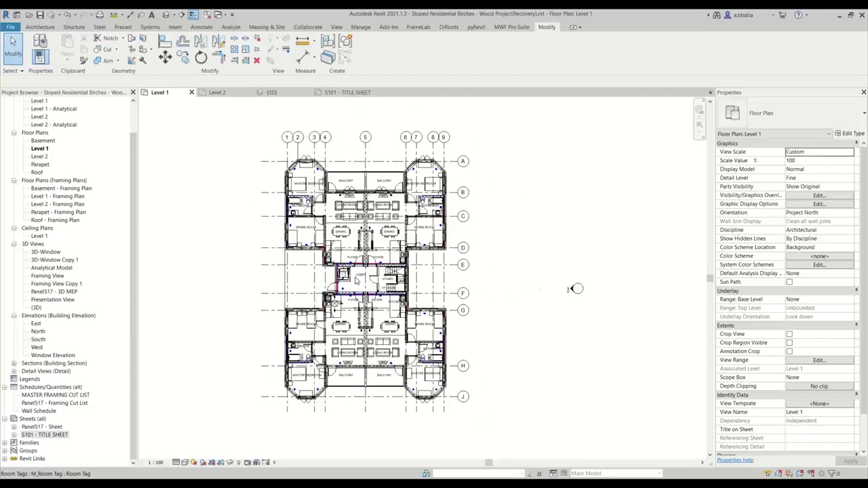
scroll(341, 273, down, 3)
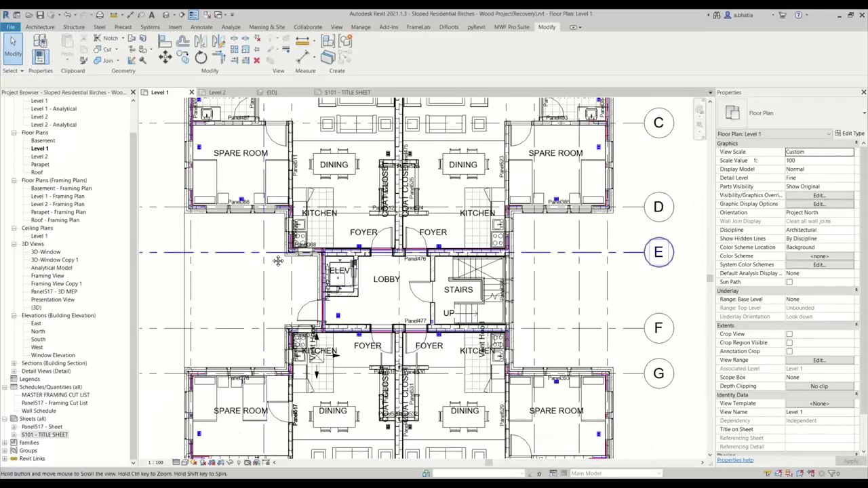
scroll(278, 256, up, 2)
scroll(276, 258, down, 4)
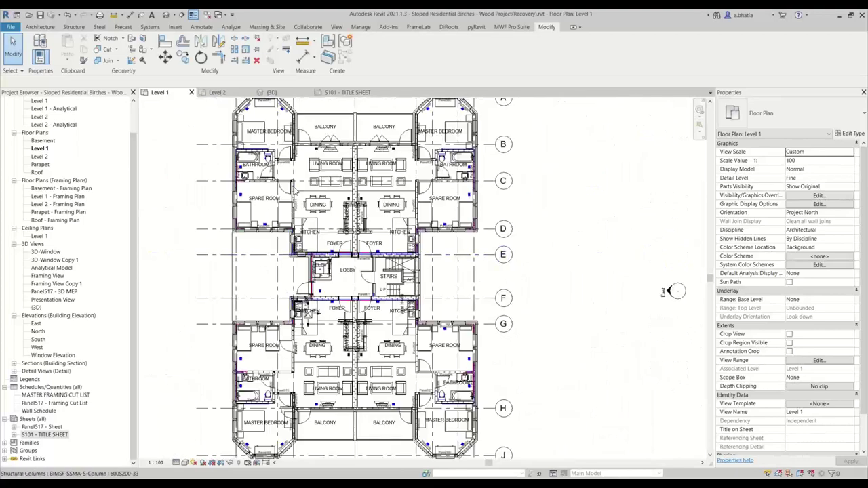
scroll(295, 229, up, 5)
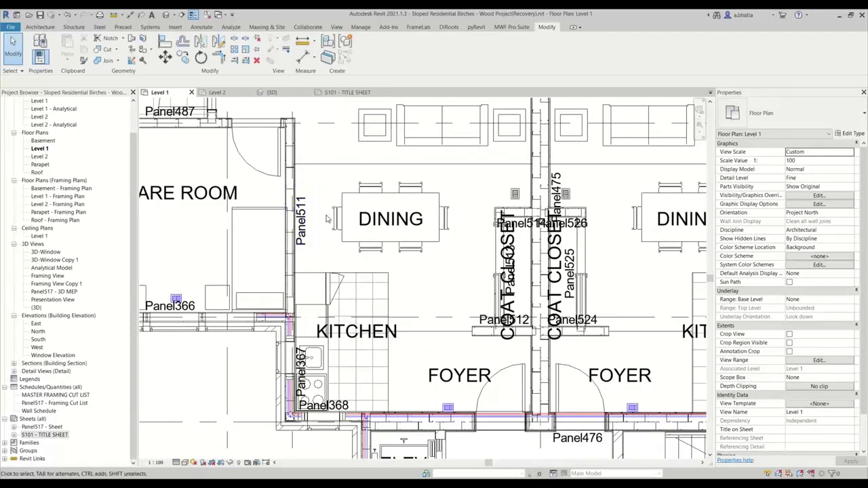
scroll(326, 218, down, 6)
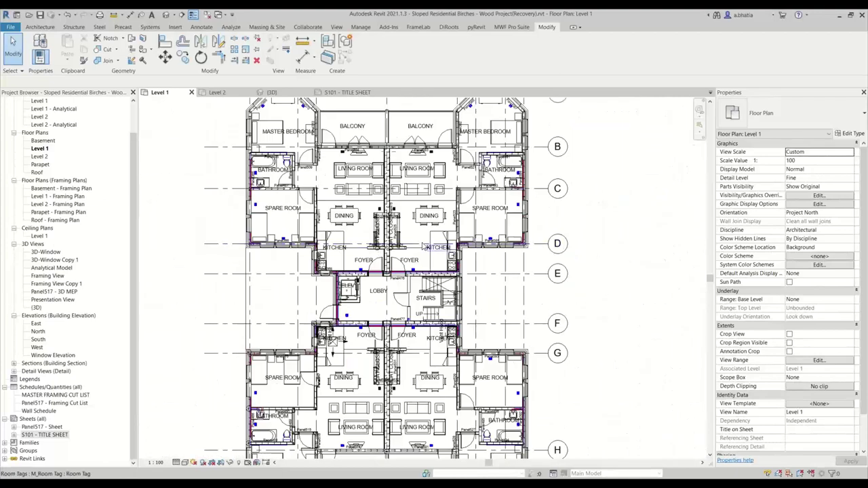
scroll(358, 263, up, 6)
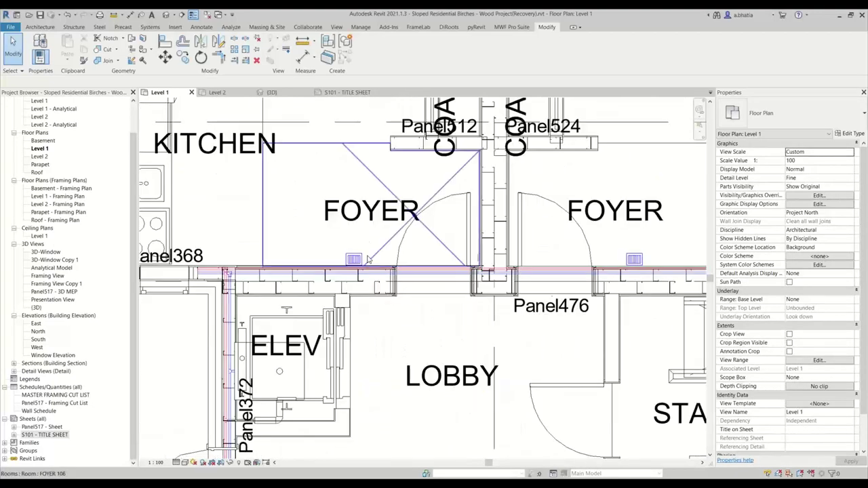
scroll(357, 260, down, 4)
scroll(285, 267, up, 5)
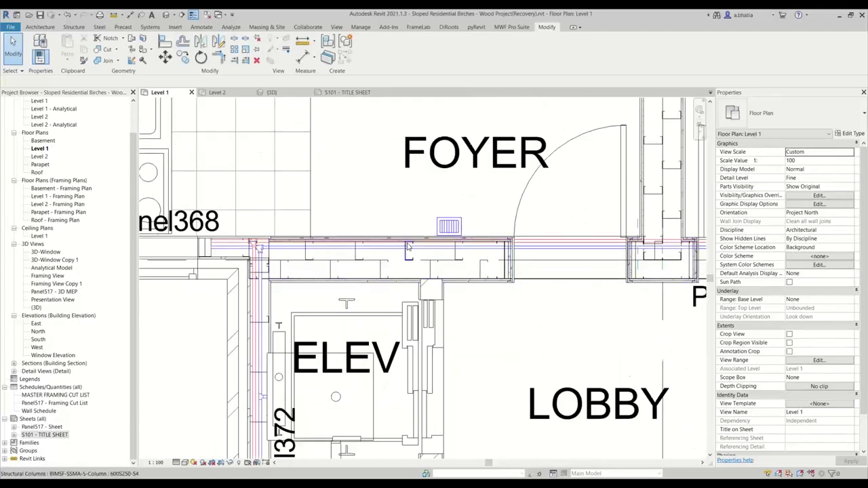
scroll(407, 246, down, 3)
scroll(407, 246, down, 4)
scroll(686, 292, up, 1)
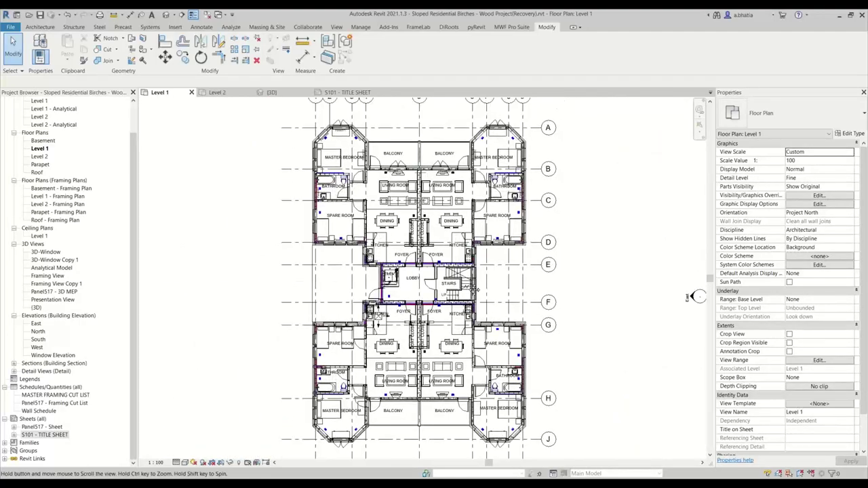
scroll(684, 297, down, 1)
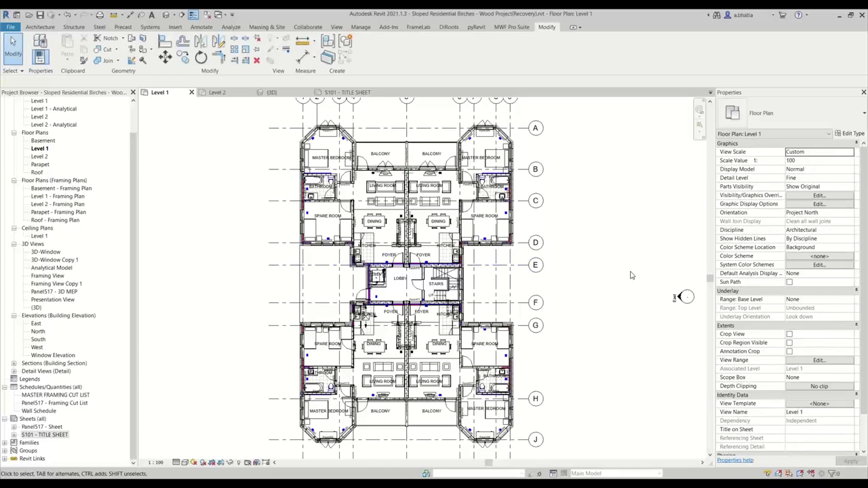
- Open the Level 1 plan's view range settings and show the sample view range diagram
scroll(758, 371, down, 2)
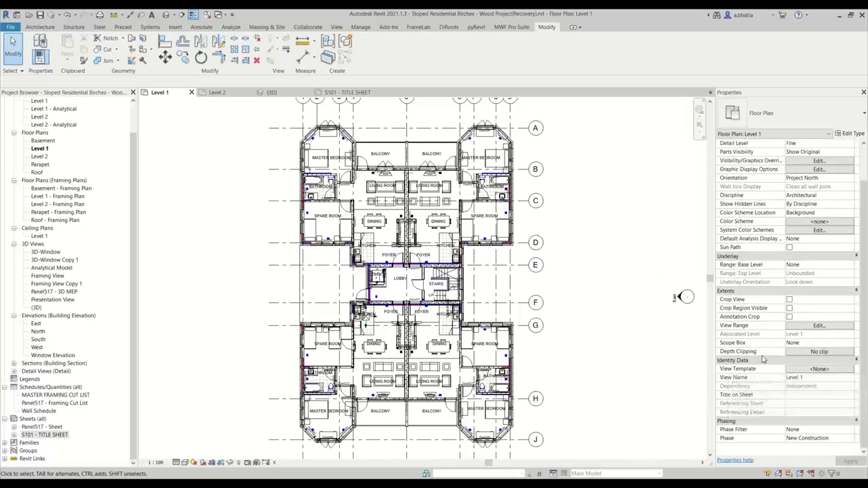
click(802, 328)
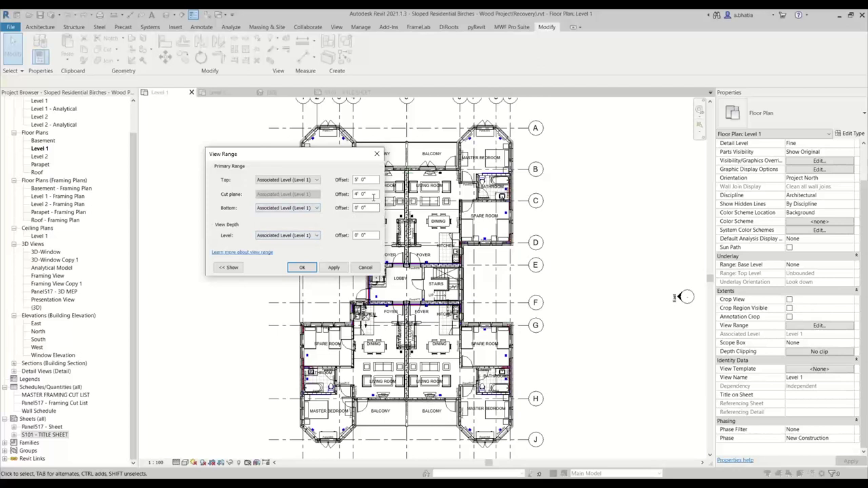
click(228, 268)
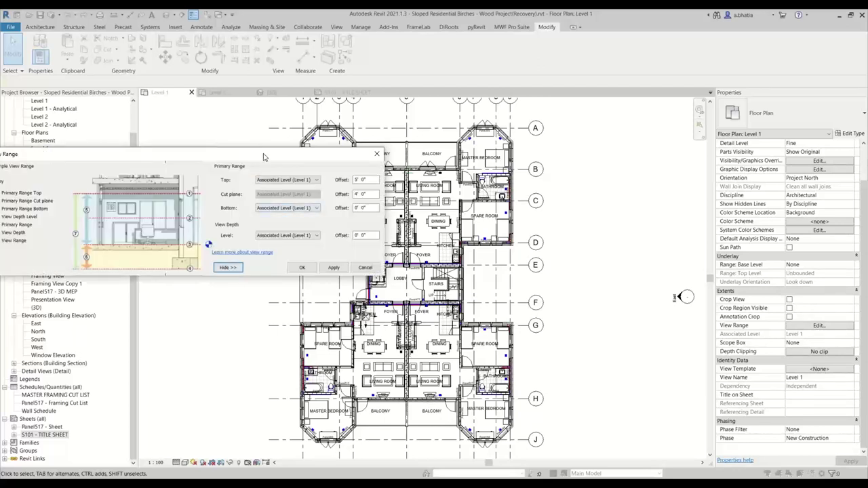
drag(263, 158, 330, 161)
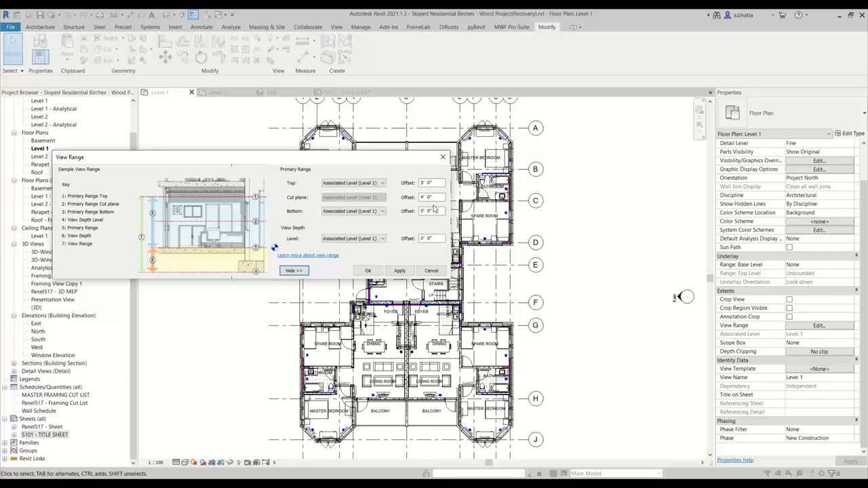
- Try a bottom offset of -2 in the primary range, set it back to 0, and accept the view range settings
drag(444, 196, 420, 198)
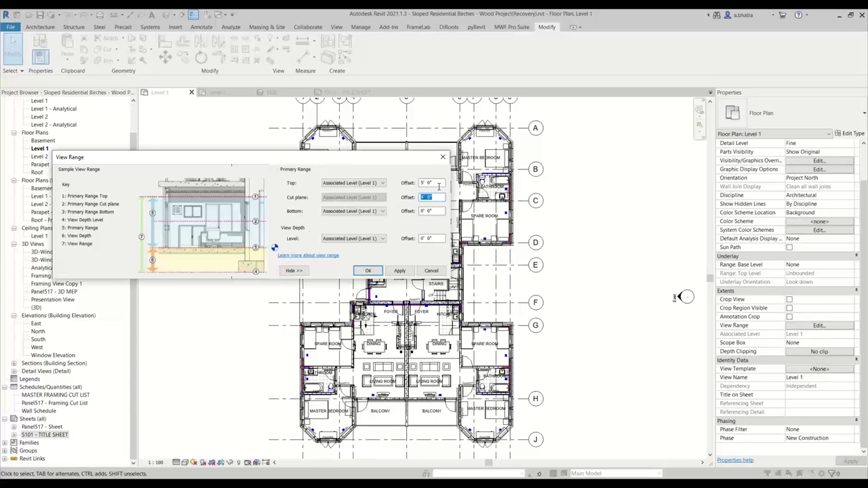
key(Tab)
text(-2)
drag(433, 212, 417, 213)
text(0)
click(432, 238)
click(369, 272)
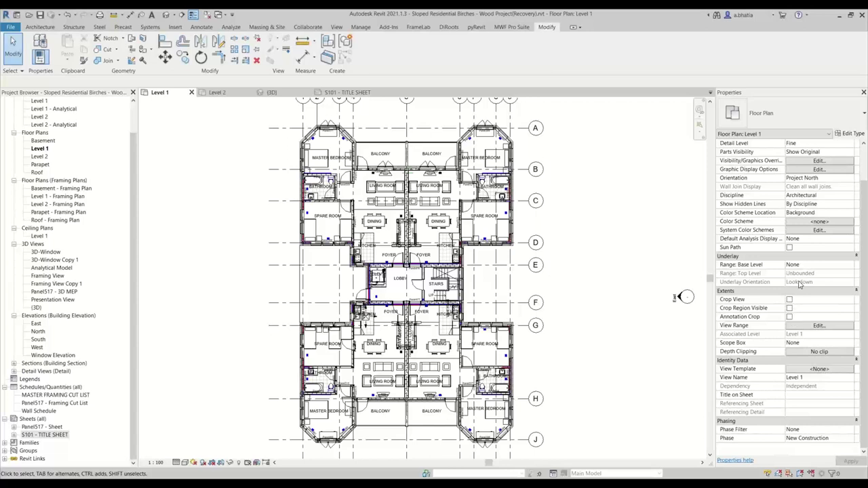
- Set the Level 1 floor plan's discipline to Structural
scroll(769, 228, up, 2)
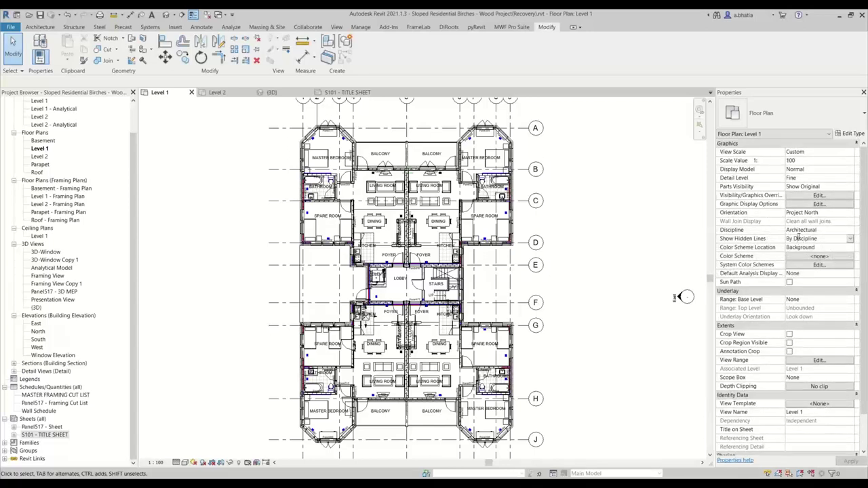
click(800, 231)
click(849, 230)
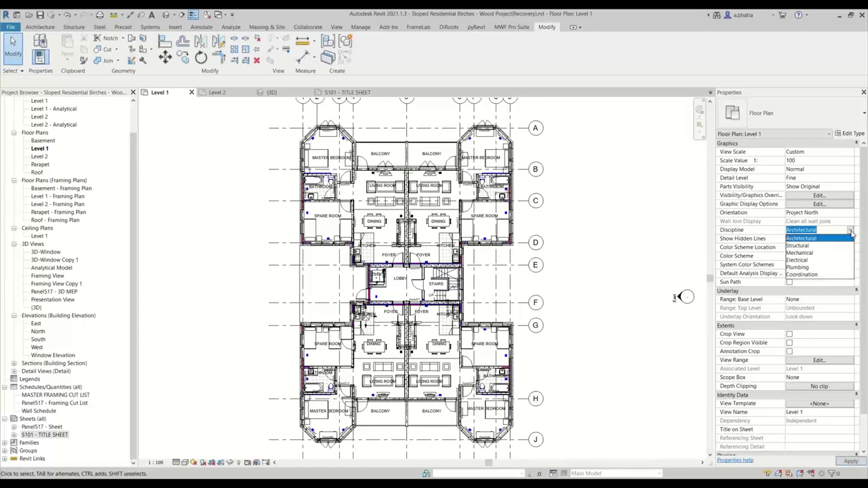
click(804, 249)
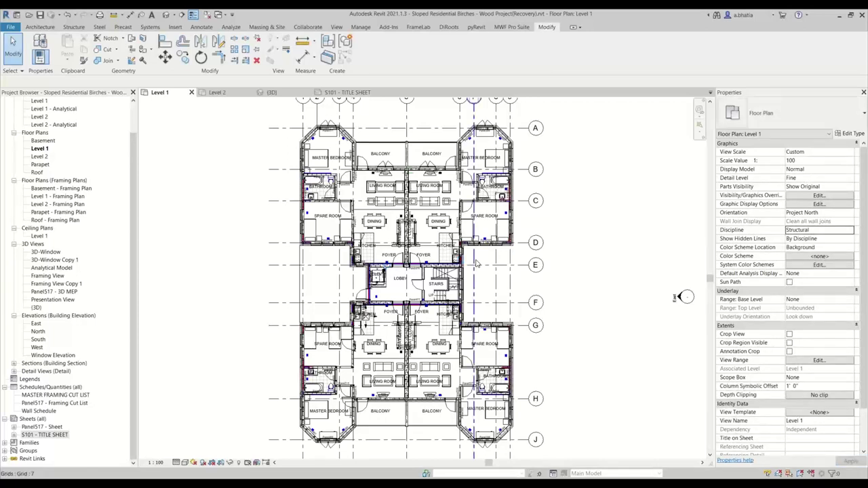
- Inspect the Structural property of the exterior brick wall between the upper-left master bedroom and the balcony
scroll(533, 255, up, 4)
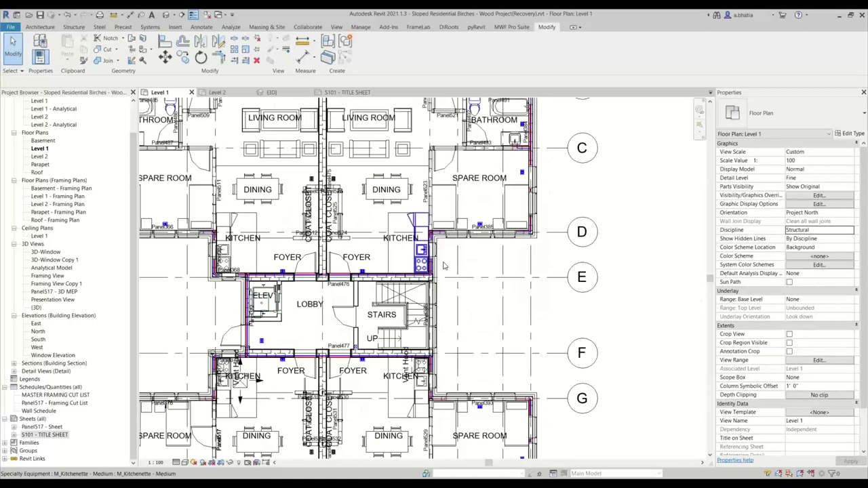
scroll(505, 271, down, 1)
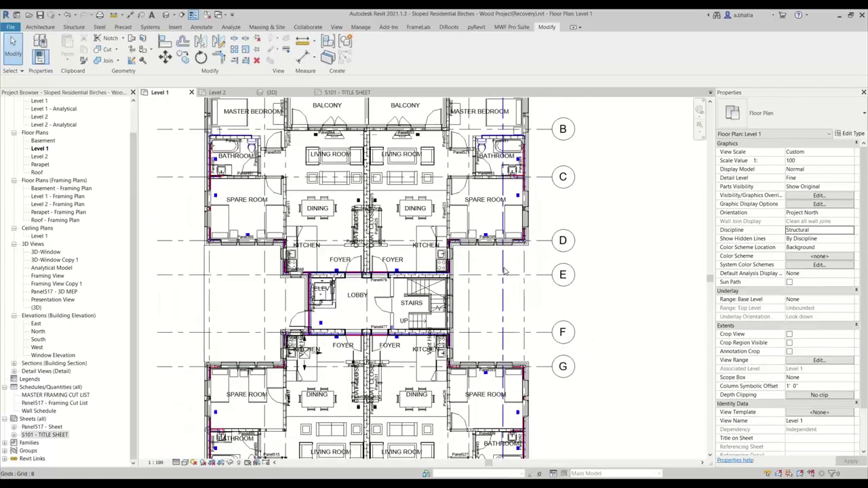
scroll(505, 271, down, 1)
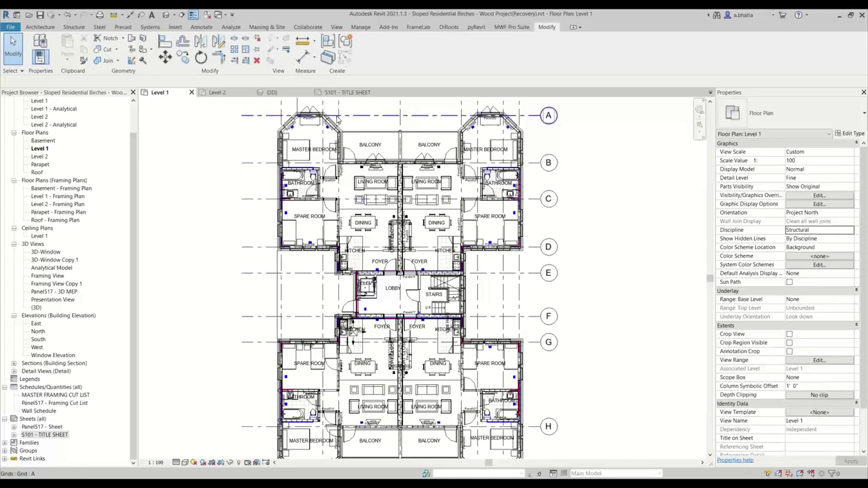
scroll(343, 139, up, 5)
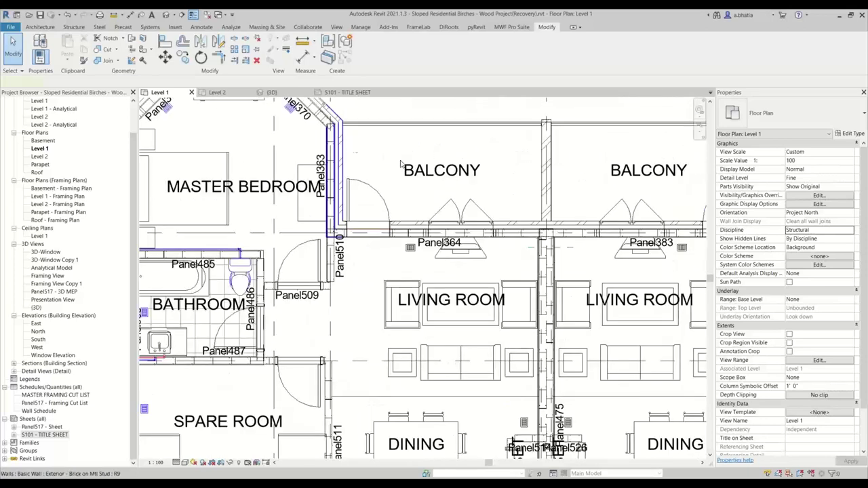
click(341, 141)
click(789, 274)
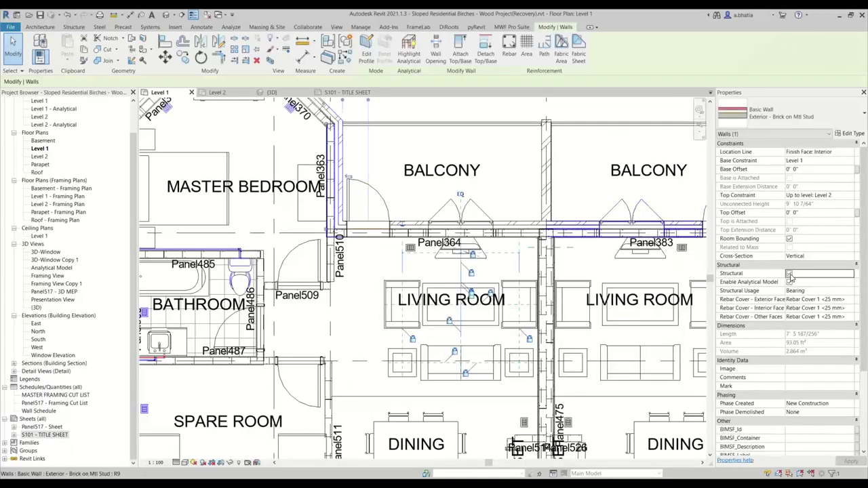
click(581, 151)
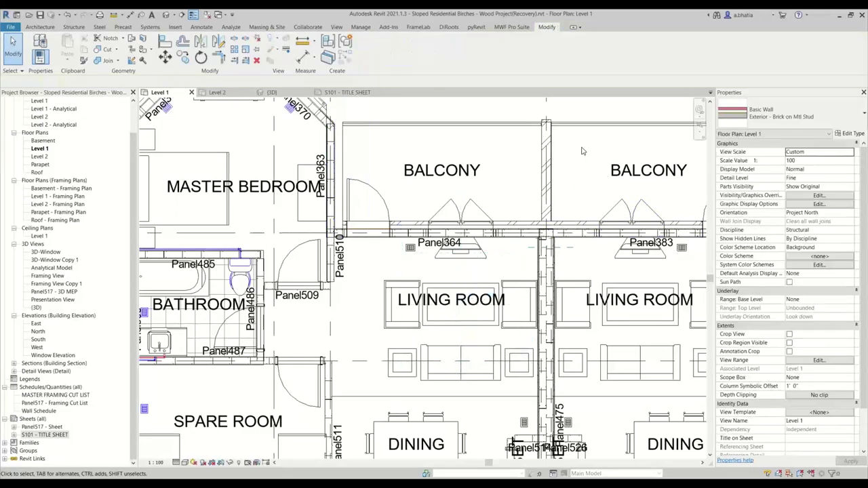
- Check the exterior walls around the balconies and set the Level 1 floor plan's discipline to Coordination
scroll(339, 122, up, 3)
scroll(371, 246, down, 2)
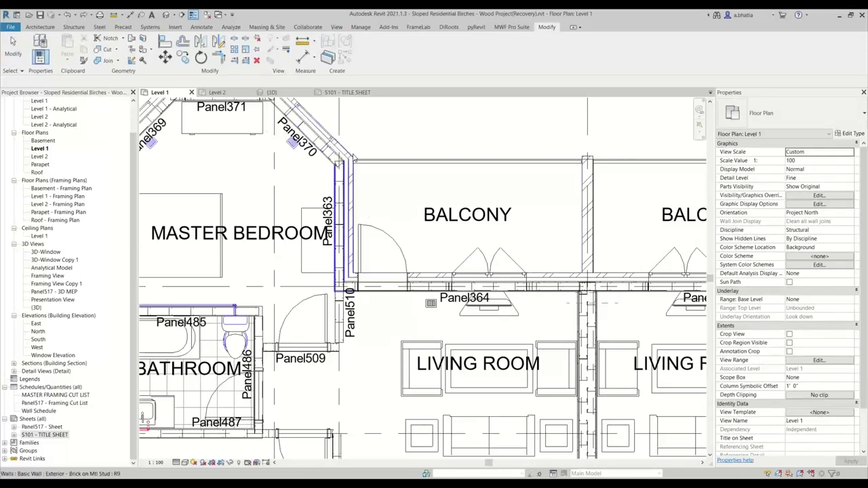
scroll(354, 142, down, 2)
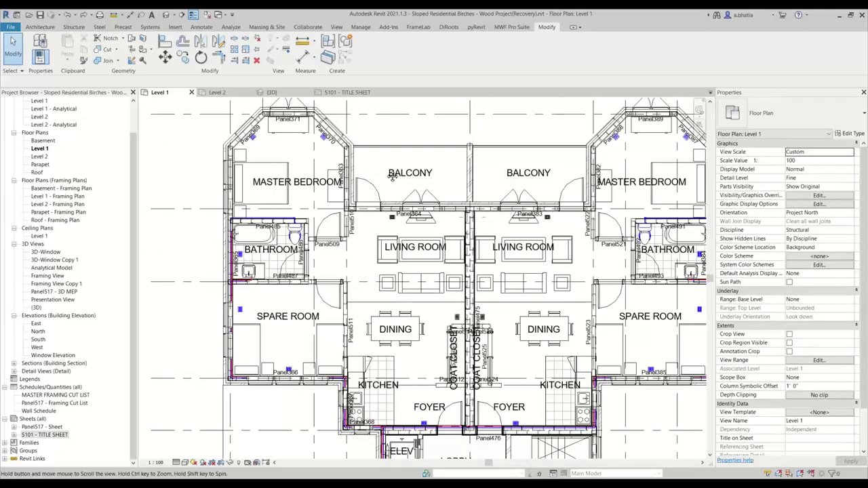
scroll(508, 235, down, 1)
scroll(513, 232, down, 1)
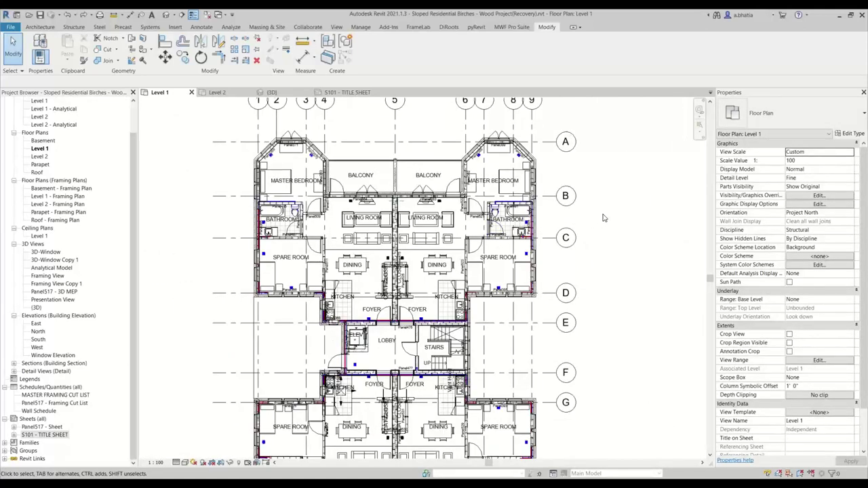
middle_drag(620, 235, 626, 232)
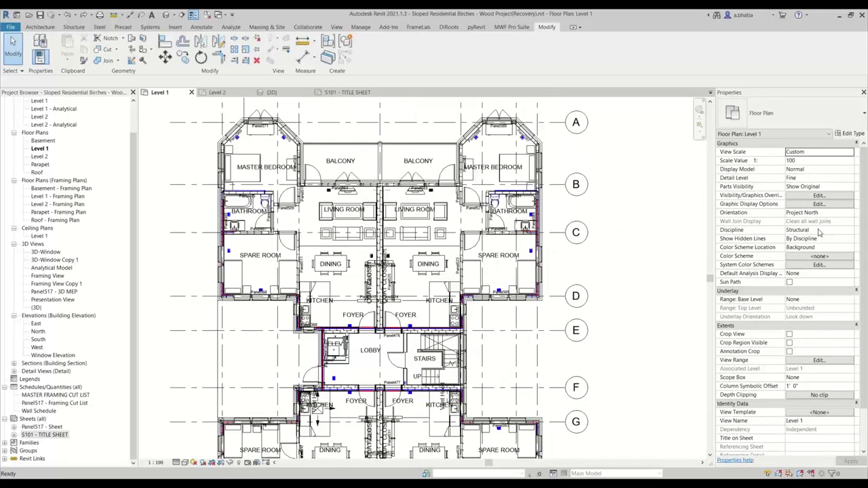
click(819, 231)
click(820, 230)
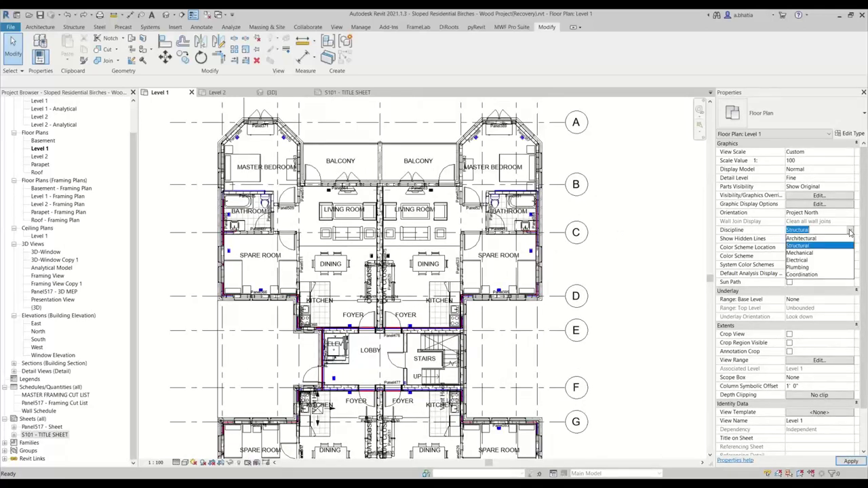
click(820, 275)
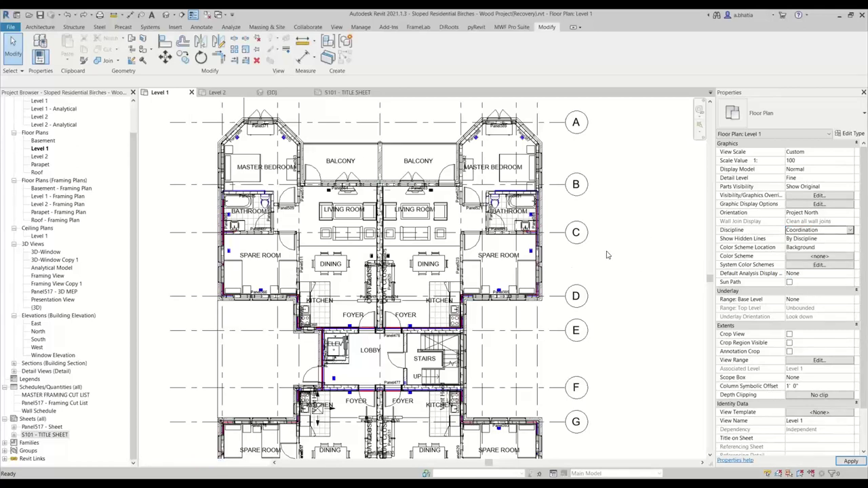
- Open the Level 1 floor plan's visibility/graphic overrides and look through the model categories
scroll(610, 258, down, 2)
middle_drag(615, 271, 622, 277)
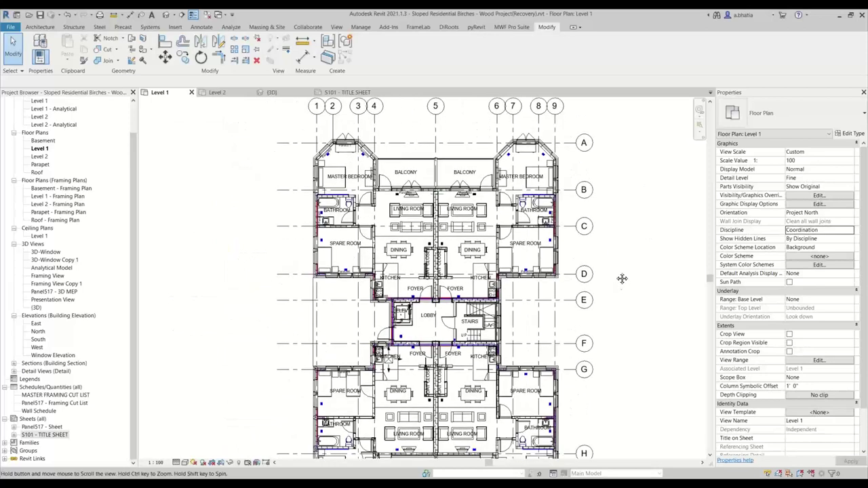
scroll(621, 278, down, 2)
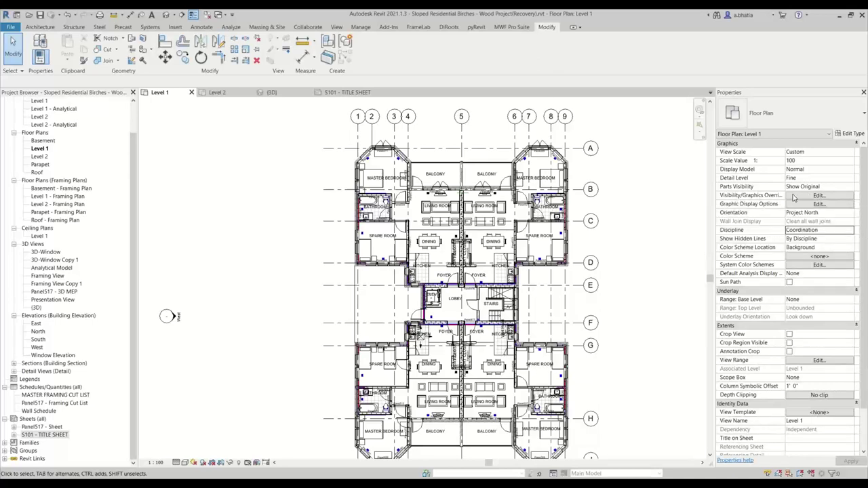
key(v)
key(g)
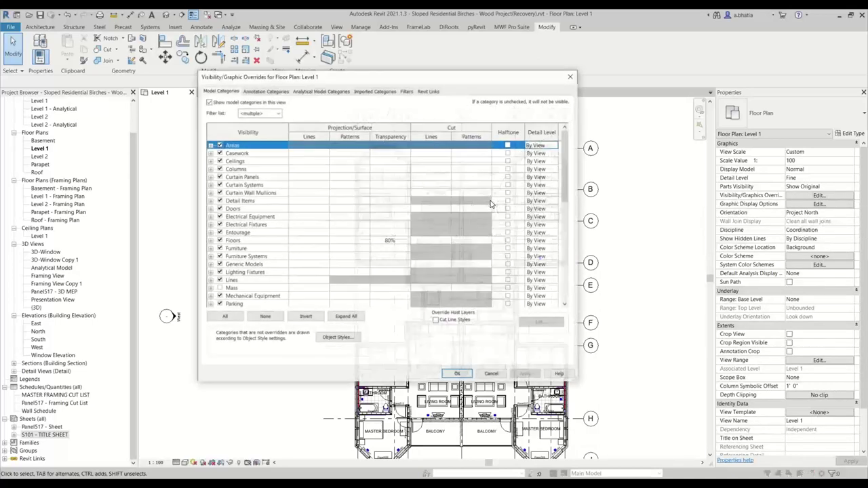
scroll(278, 172, down, 4)
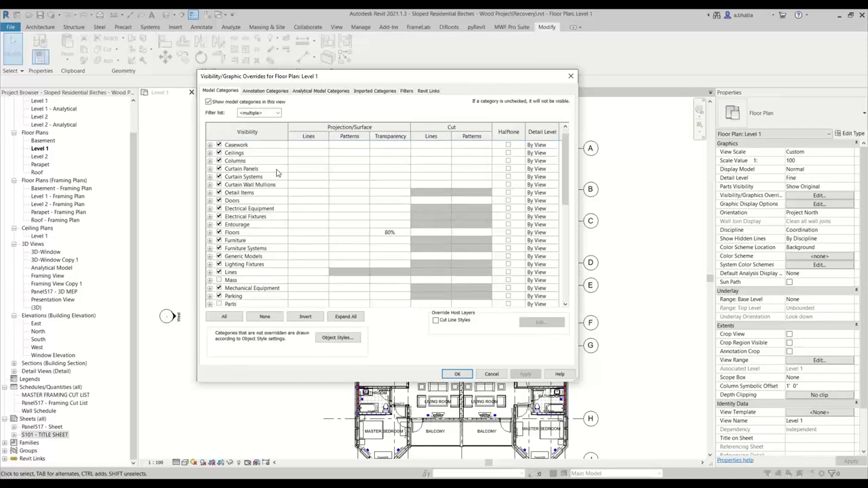
scroll(275, 173, up, 4)
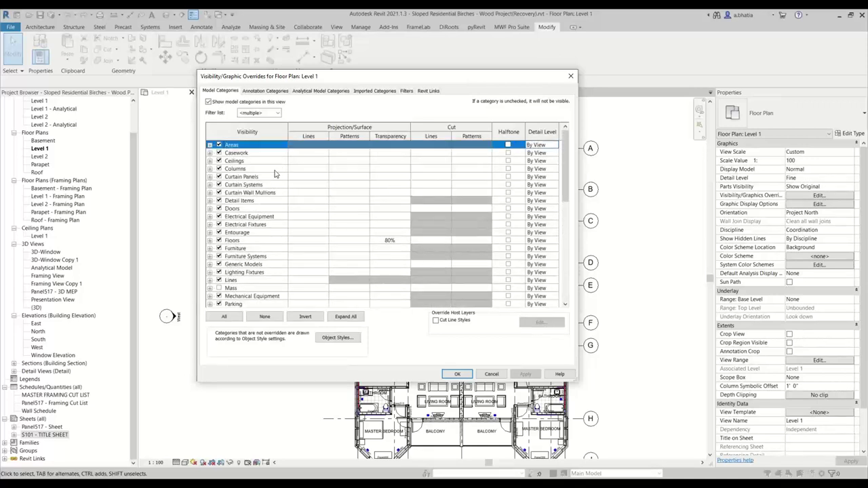
scroll(275, 174, down, 2)
scroll(275, 174, up, 2)
scroll(238, 230, down, 1)
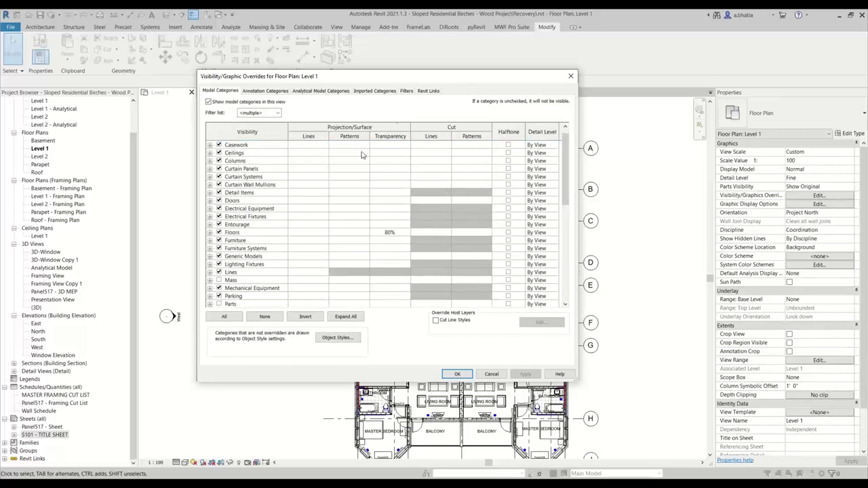
- Turn off the linked Sloped Residential Birches - Wood Project - Mech.rvt model in the Level 1 view and apply the override
click(438, 92)
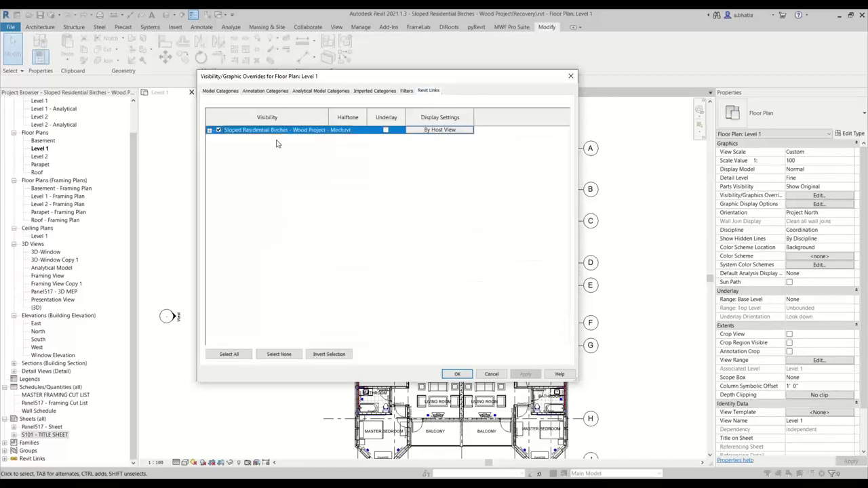
click(219, 131)
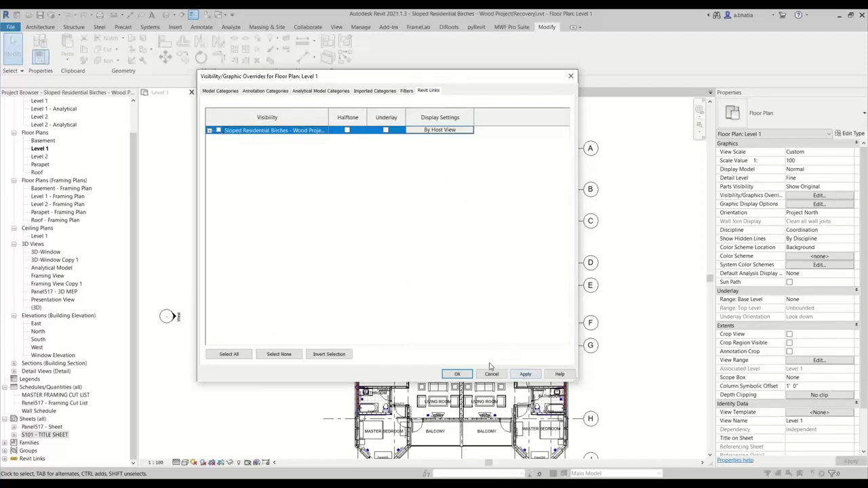
click(526, 374)
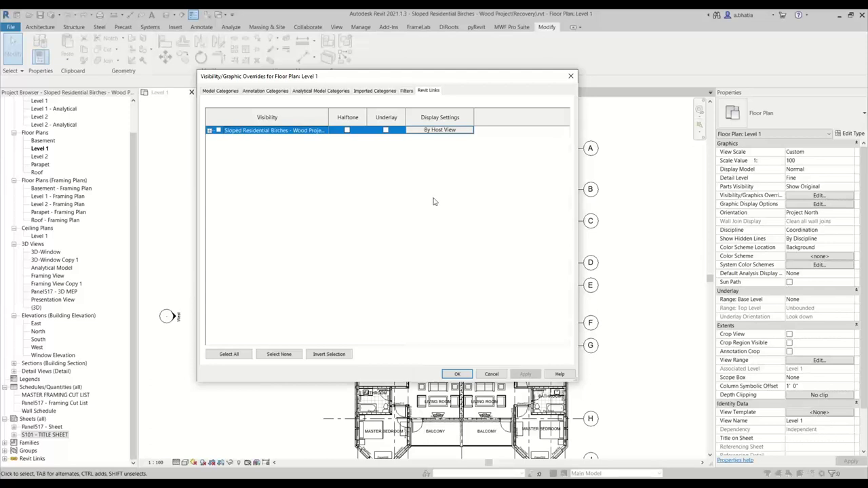
- Filter the model categories to Mechanical, Electrical, Piping and Infrastructure, leaving out Architecture and Structure
click(229, 94)
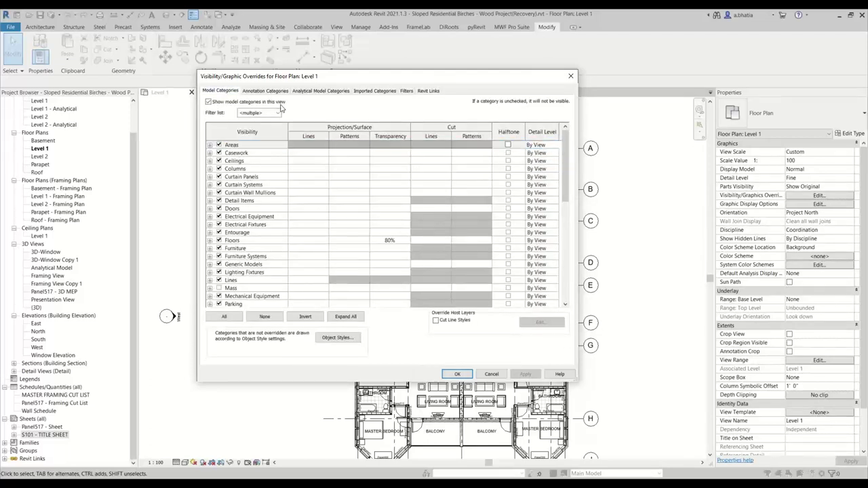
click(277, 113)
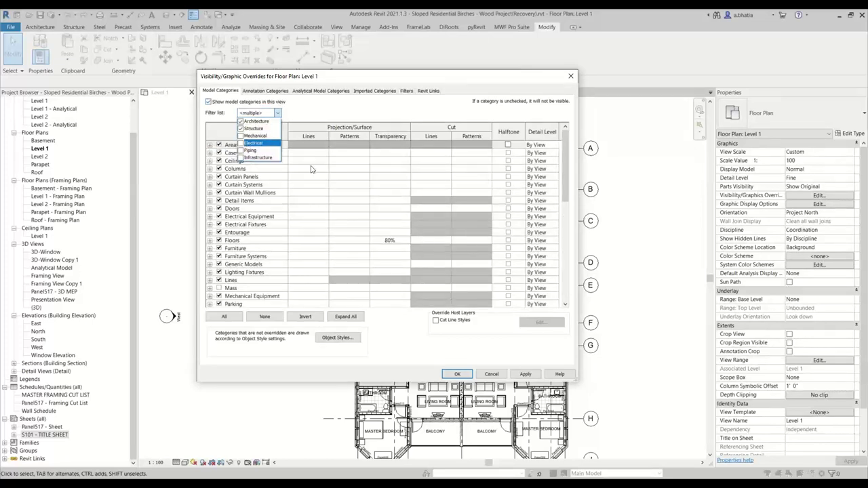
click(241, 129)
click(240, 121)
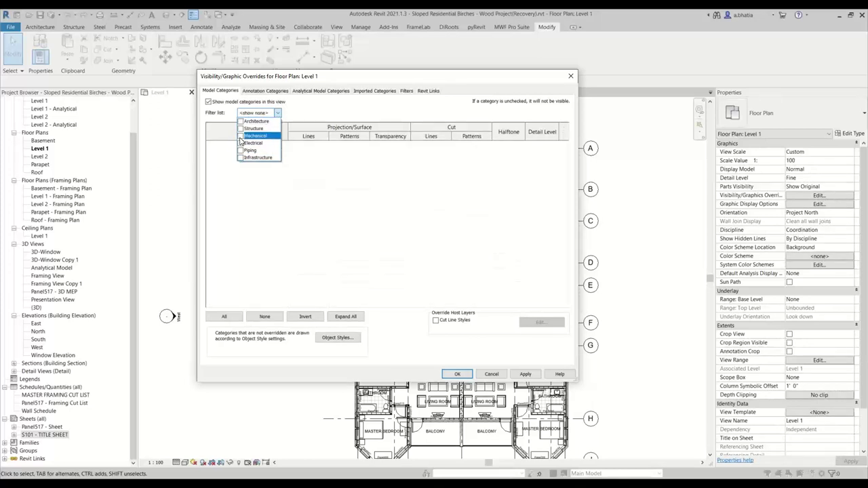
click(241, 136)
click(240, 143)
click(241, 150)
click(240, 157)
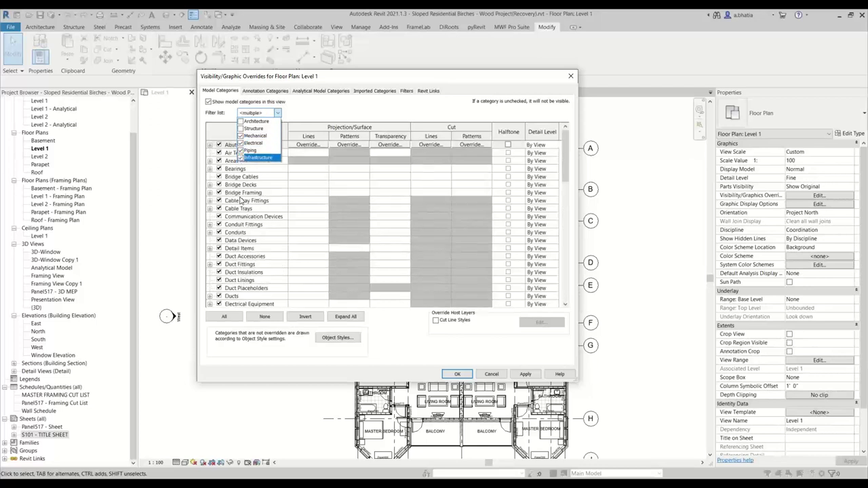
- Select all the filtered model categories, turn off their visibility together and clear the multiple selection
click(230, 324)
click(221, 322)
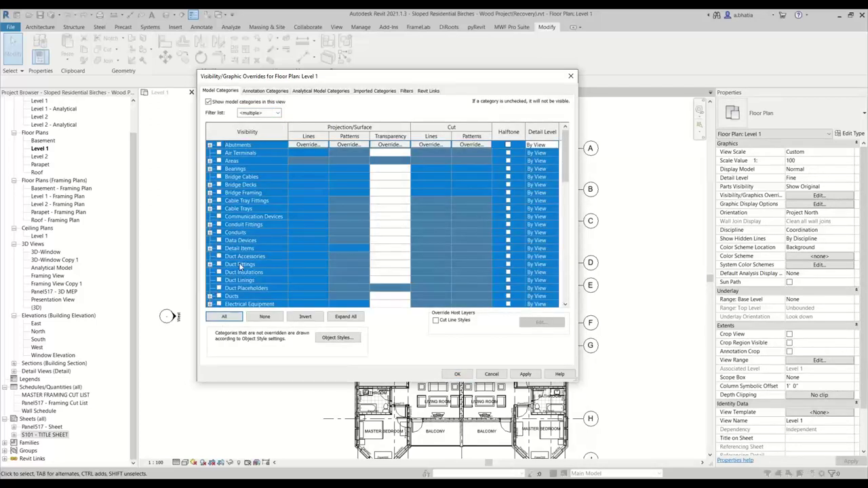
click(268, 242)
- Review the rest of the filtered category list for shared categories such as Walls, Rooms and Railings
scroll(268, 242, down, 15)
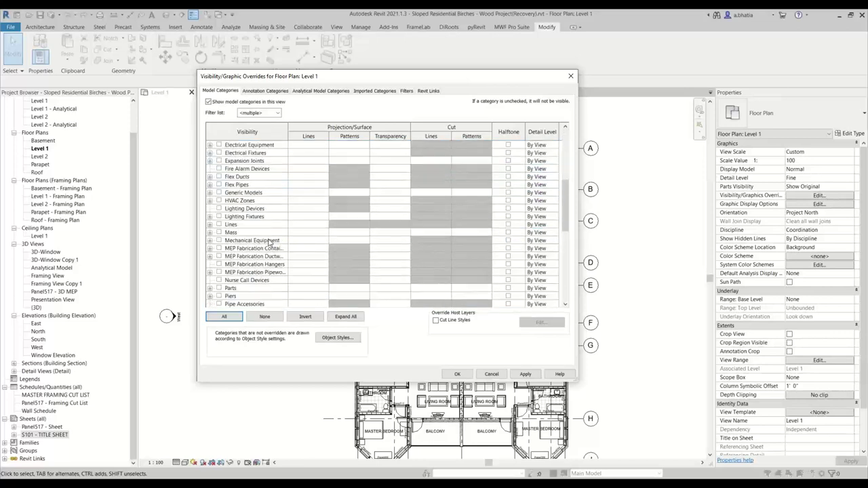
scroll(268, 242, down, 2)
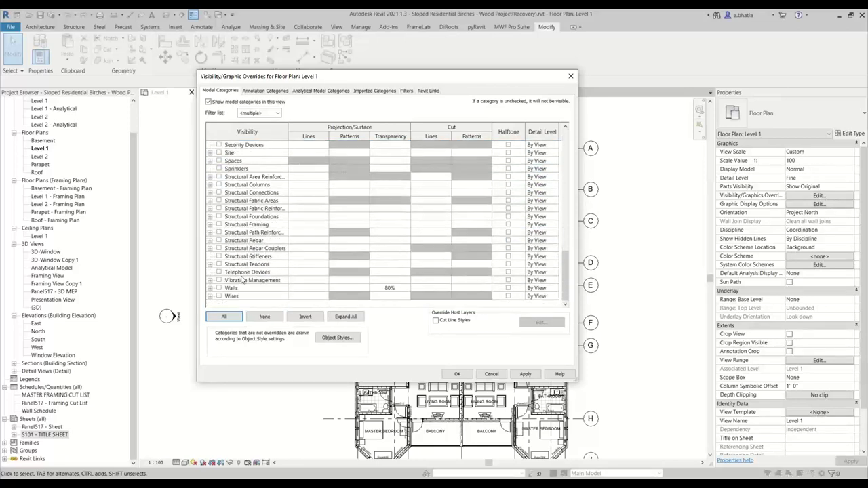
click(230, 295)
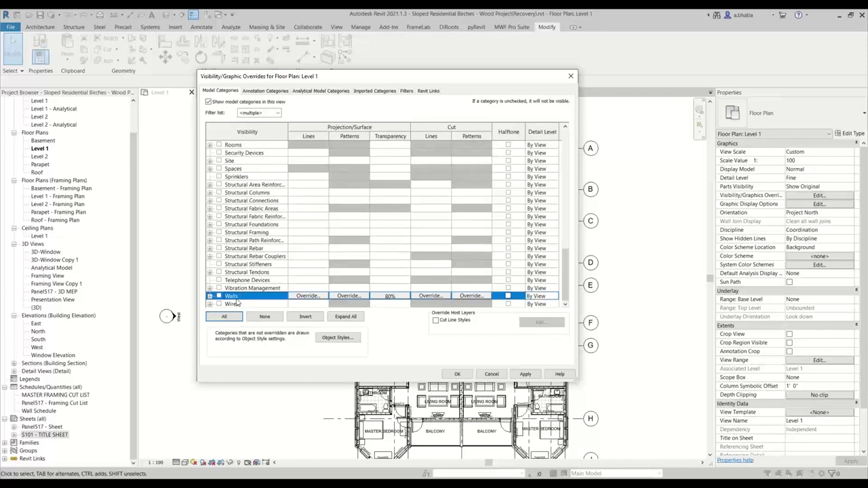
scroll(251, 296, up, 2)
scroll(250, 296, up, 2)
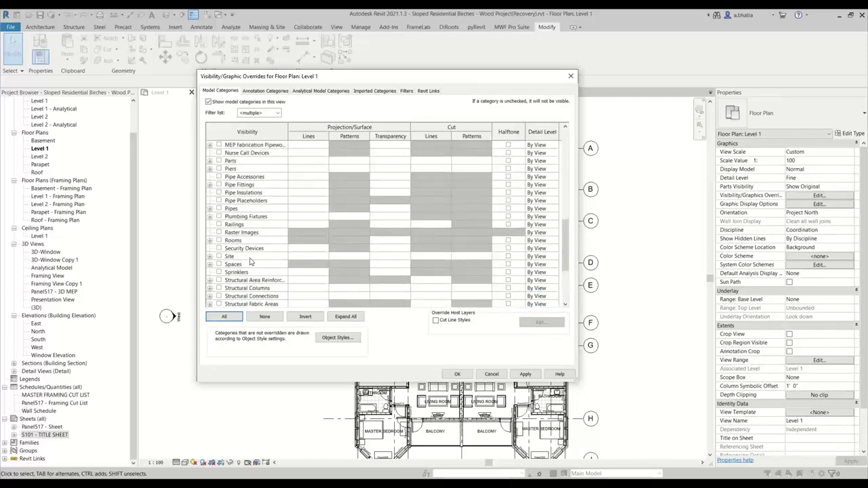
click(247, 242)
scroll(248, 234, up, 2)
click(241, 264)
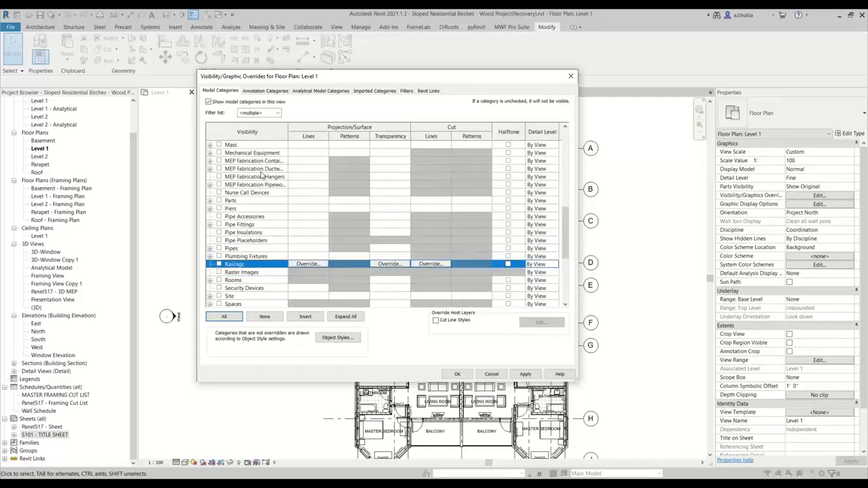
- Change the category filter to show only Architecture and Structure
click(273, 114)
click(240, 135)
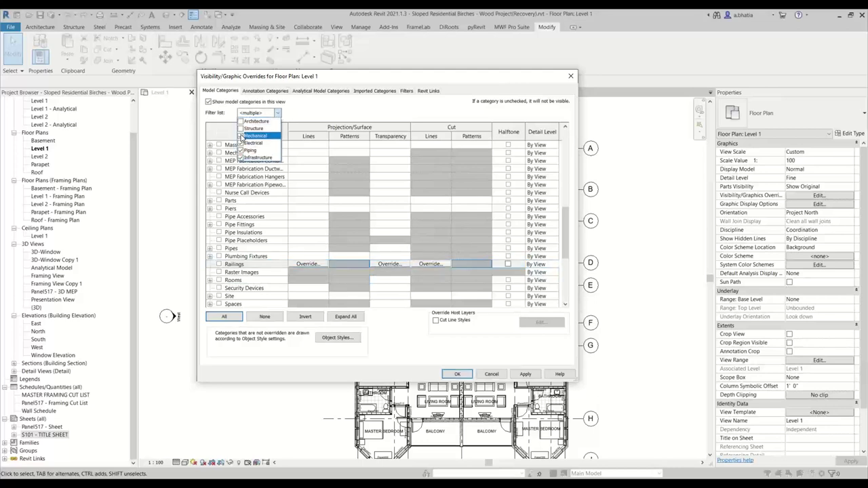
click(240, 143)
click(241, 150)
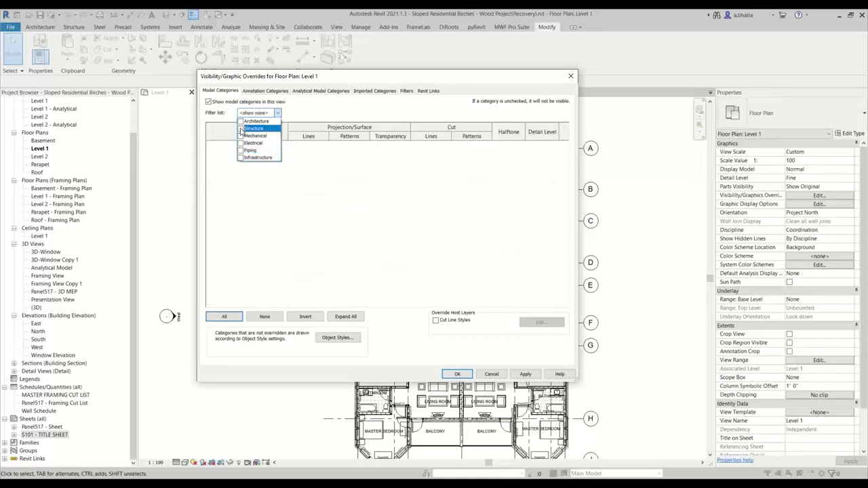
click(240, 128)
click(241, 121)
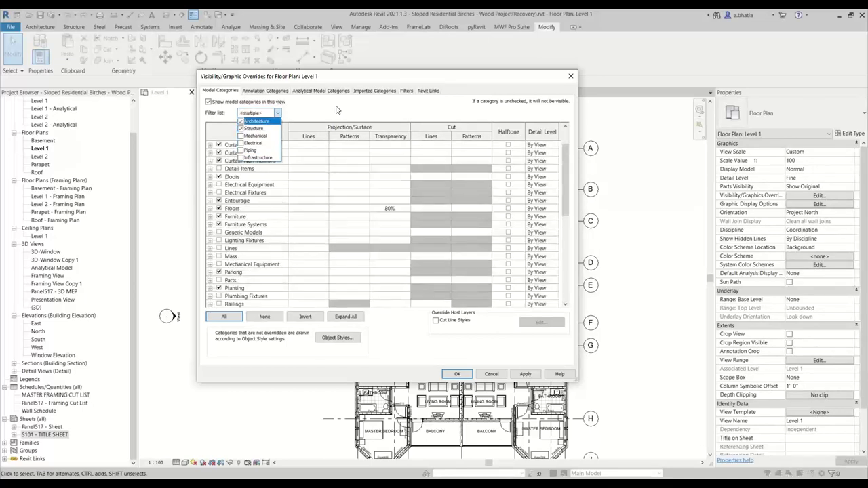
click(259, 163)
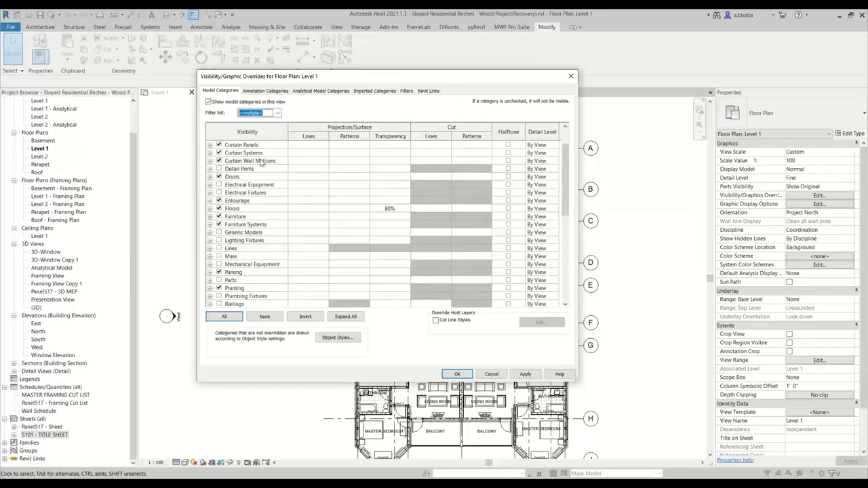
- Turn on the visibility of the Detail Items, Generic Models and Lines categories
click(218, 169)
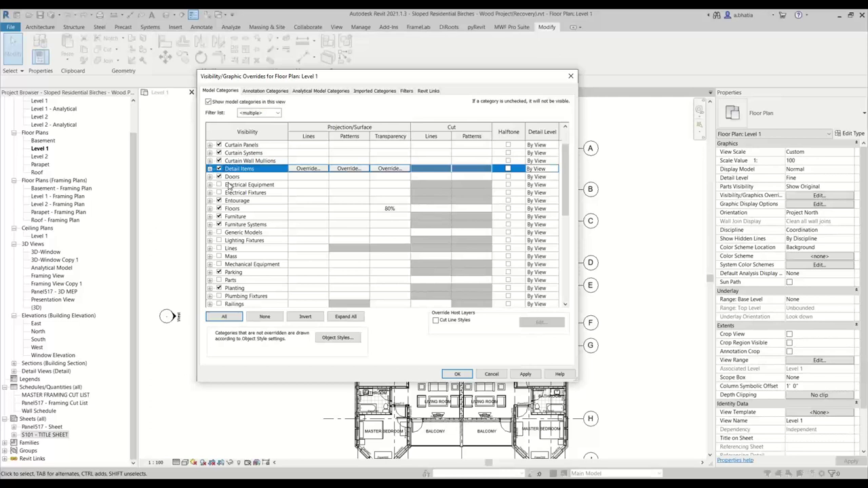
scroll(229, 190, down, 3)
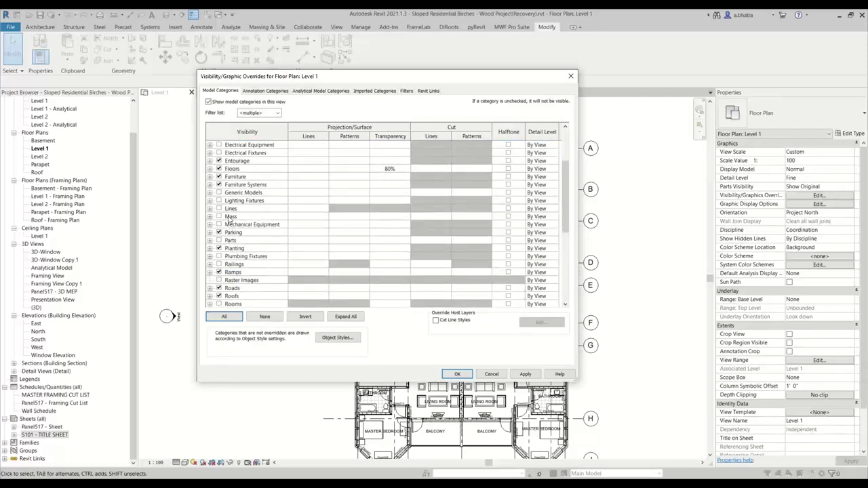
click(218, 193)
scroll(220, 217, down, 1)
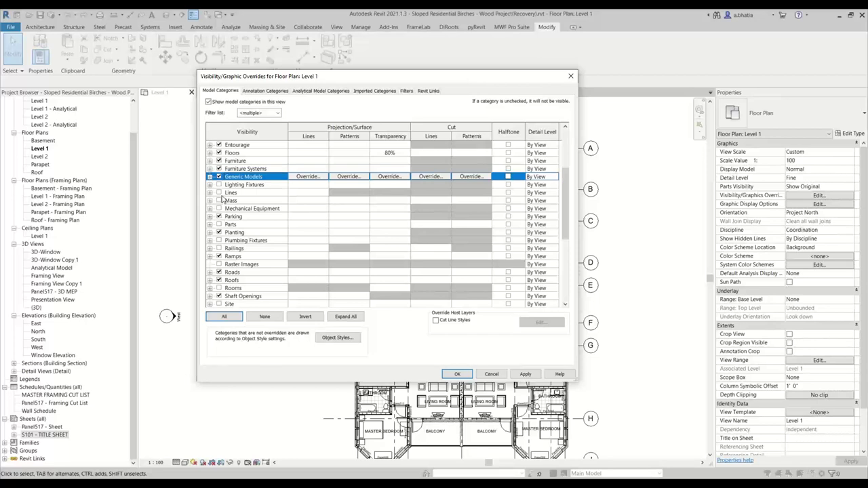
click(218, 193)
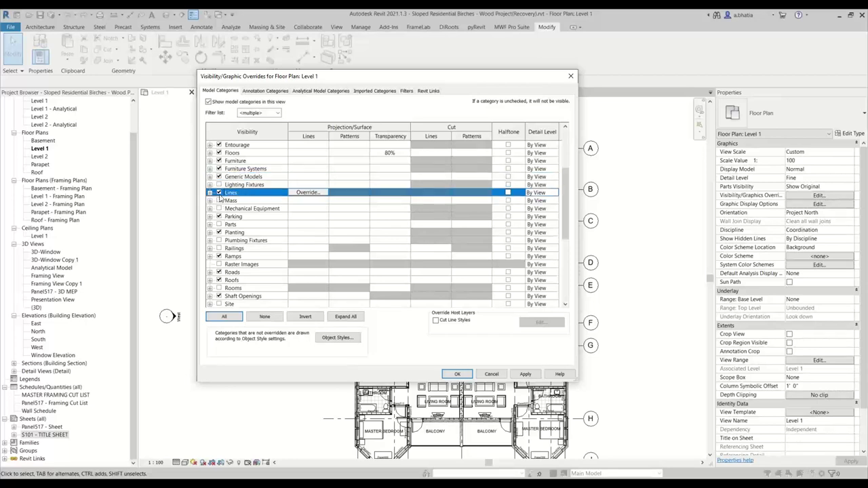
- Check the Mechanical Equipment and neighbouring categories, and turn off the visibility of Planting and Parking
scroll(218, 217, down, 1)
click(239, 194)
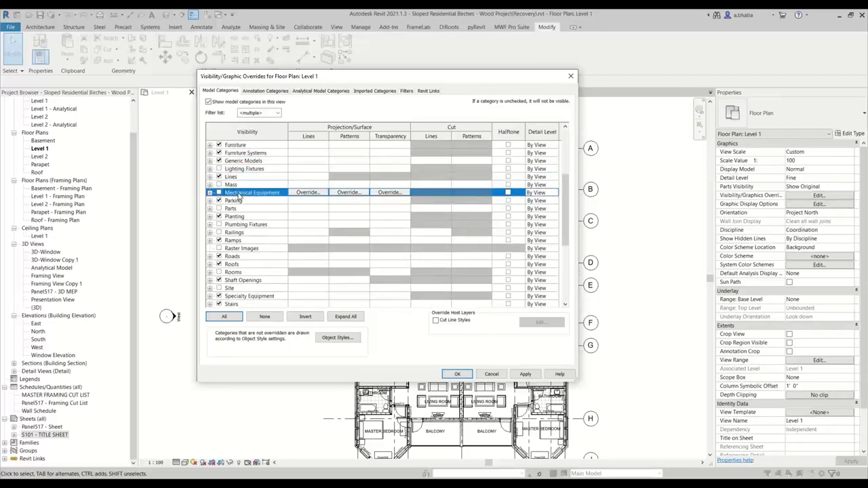
scroll(234, 206, down, 2)
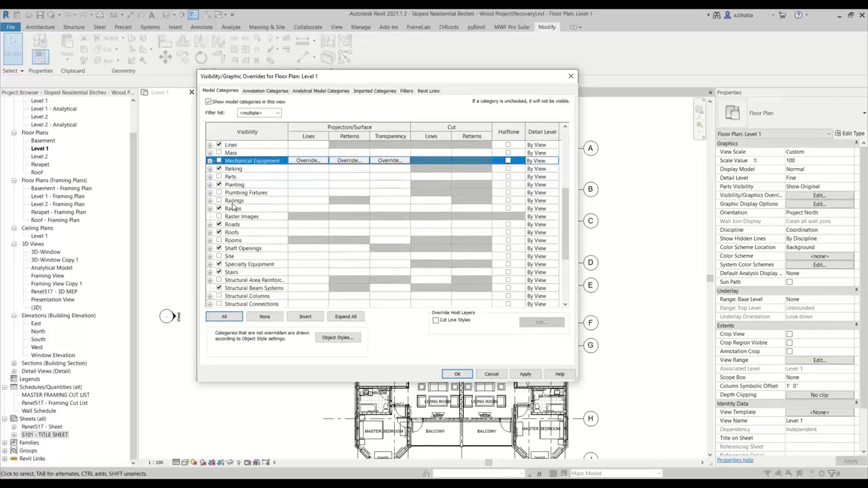
scroll(232, 207, up, 5)
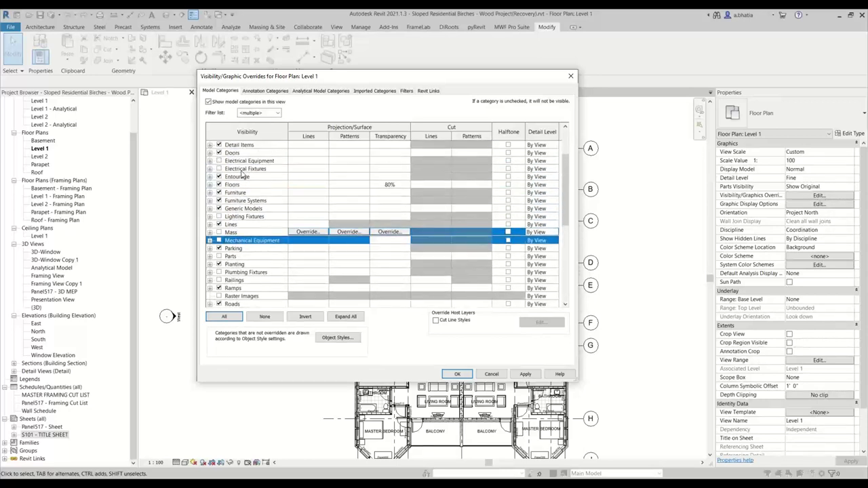
scroll(243, 243, down, 4)
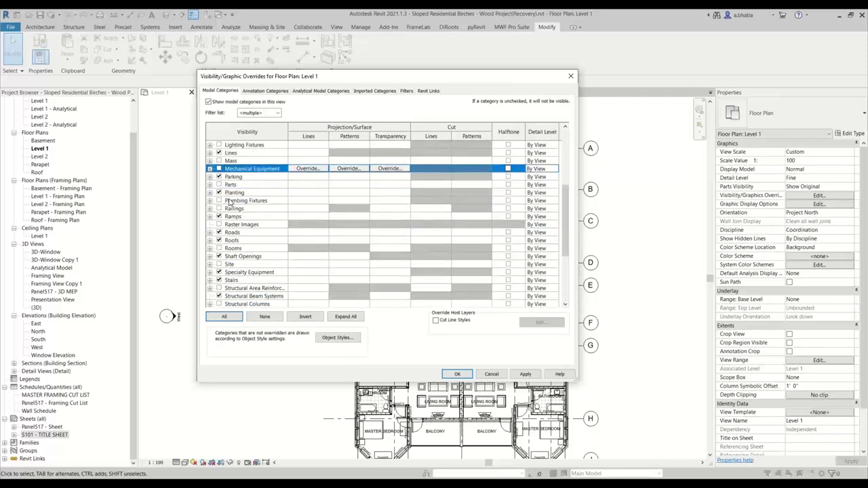
click(219, 194)
click(220, 177)
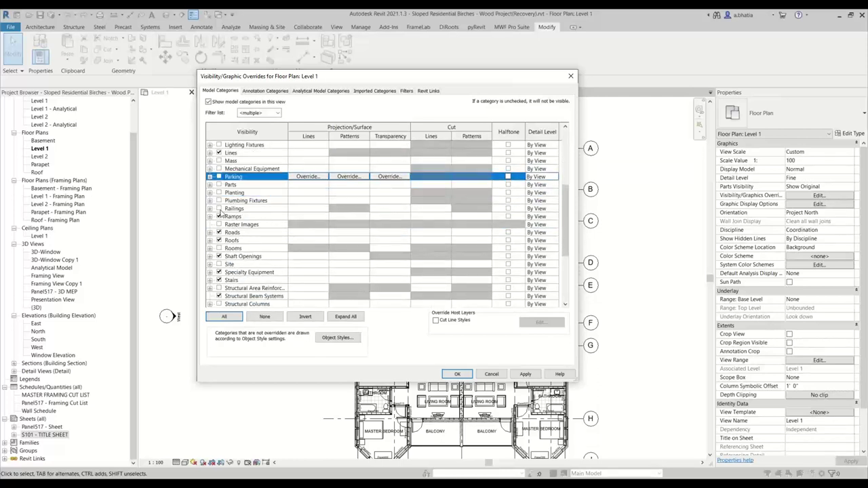
- Turn on the visibility of Railings and turn off Roads
scroll(220, 215, down, 1)
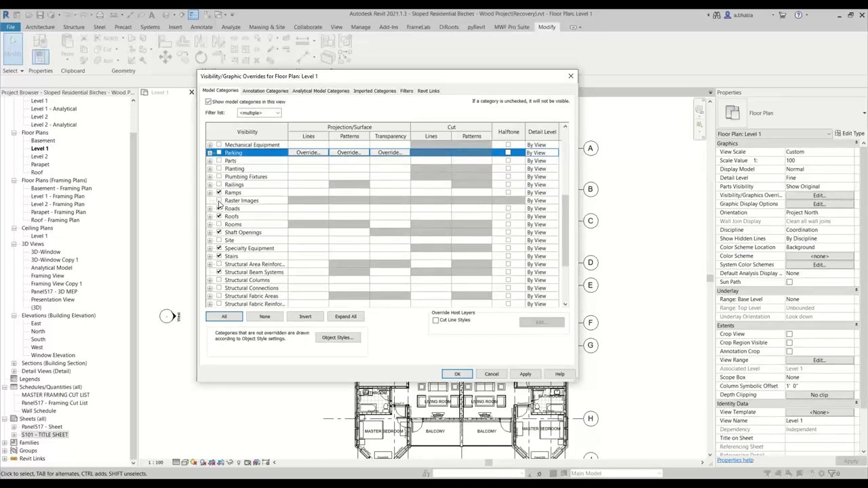
click(219, 185)
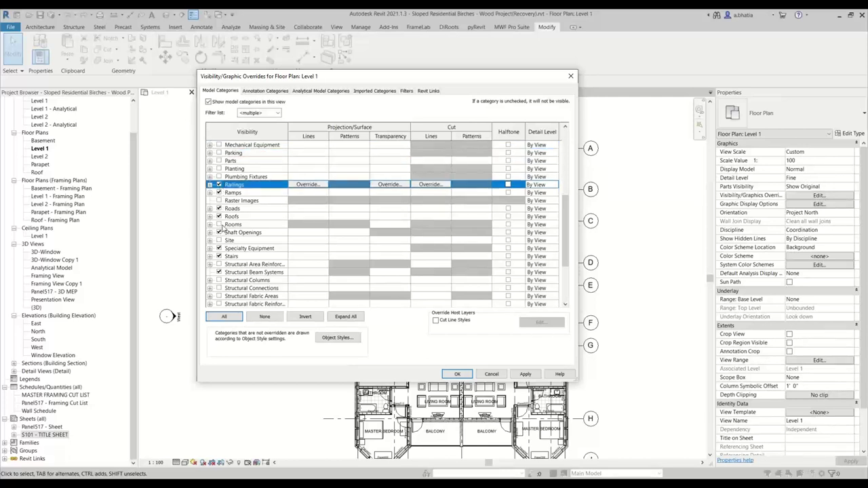
click(221, 209)
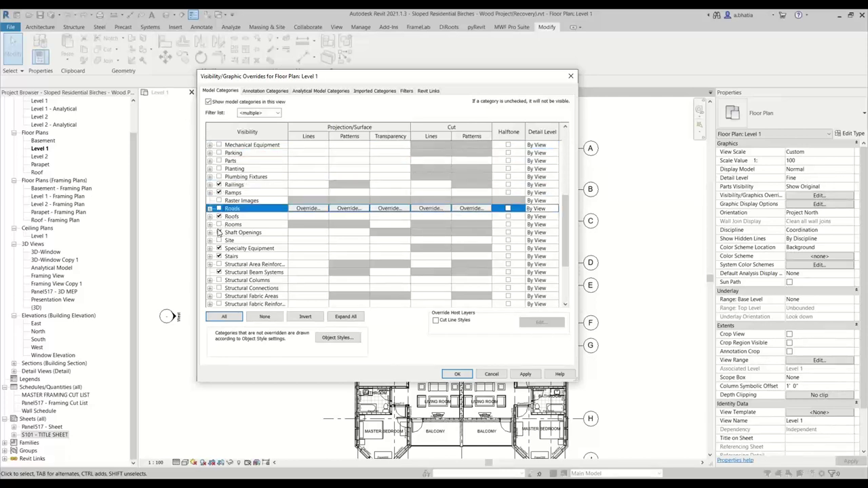
- Turn on the visibility of the Rooms and Structural Columns categories
scroll(222, 212, down, 1)
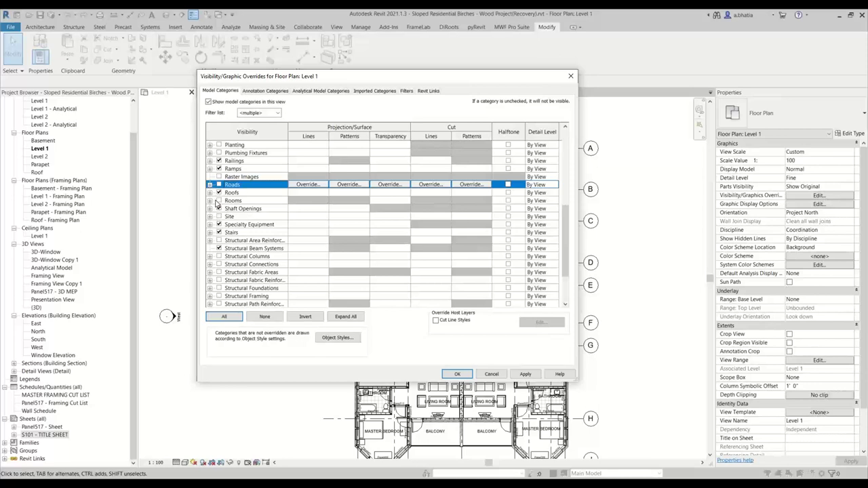
click(219, 200)
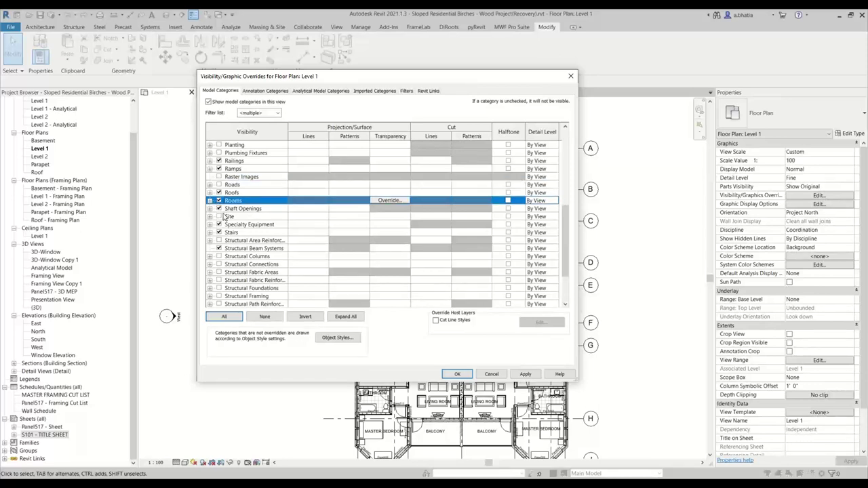
click(218, 232)
click(219, 216)
click(244, 217)
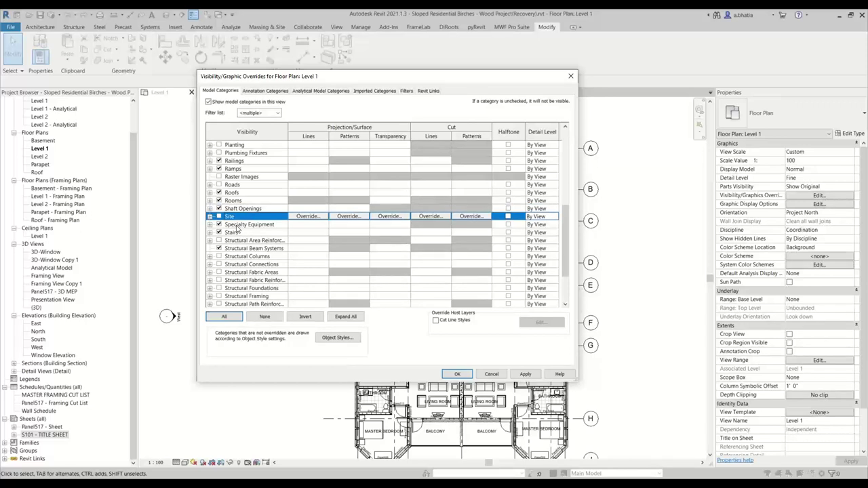
click(236, 226)
scroll(237, 231, down, 3)
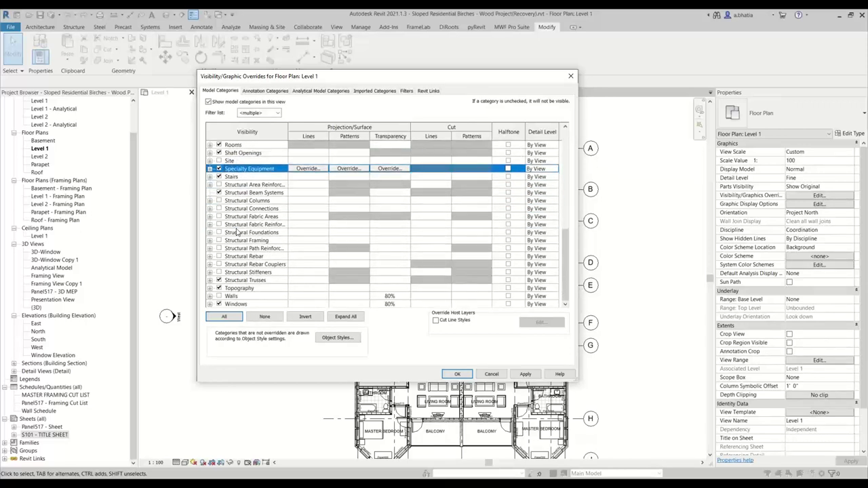
click(236, 178)
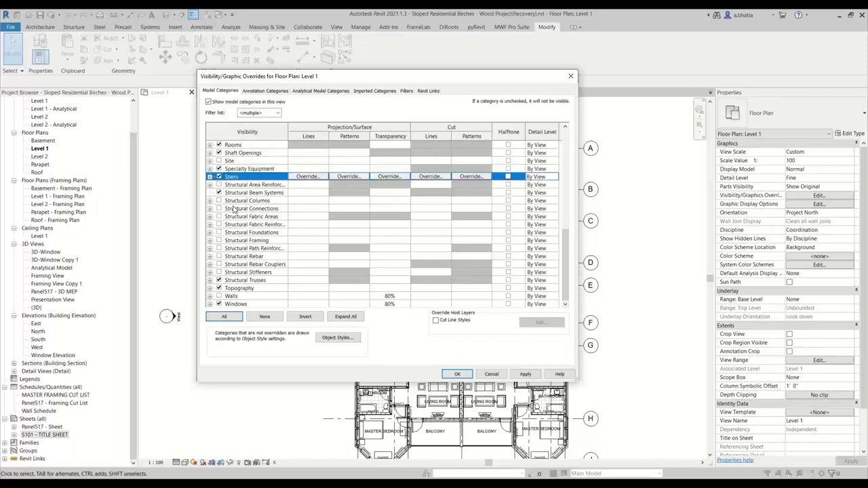
click(221, 202)
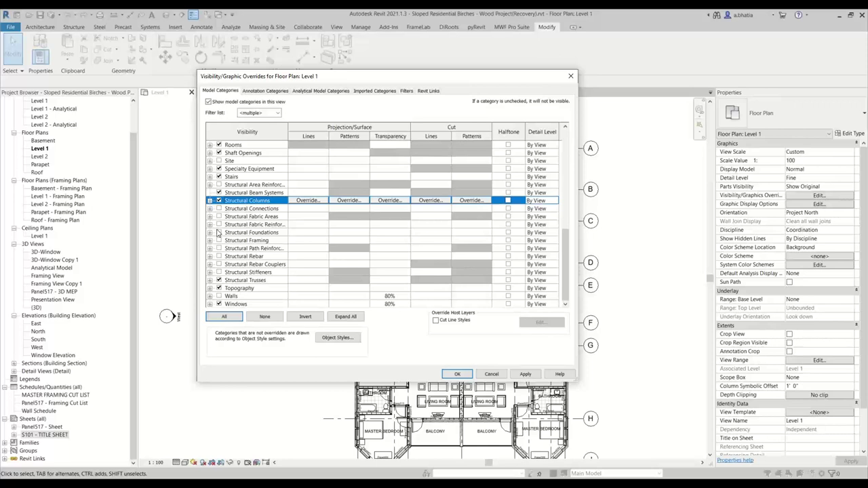
click(218, 240)
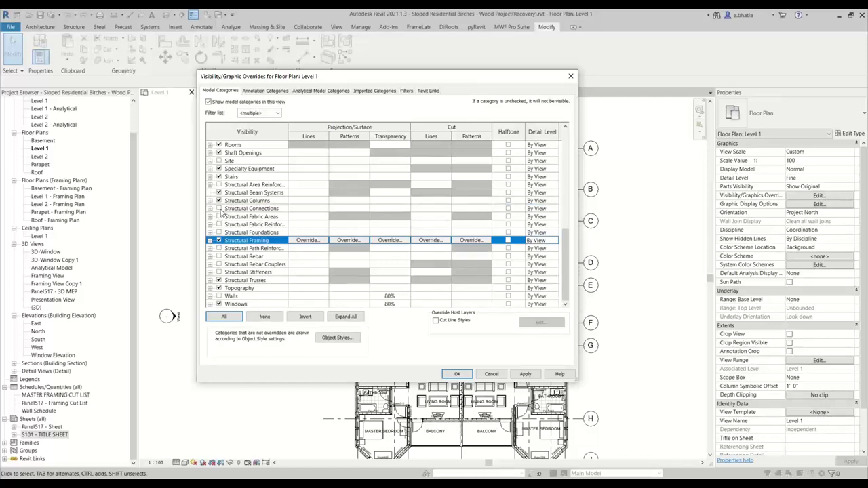
click(218, 209)
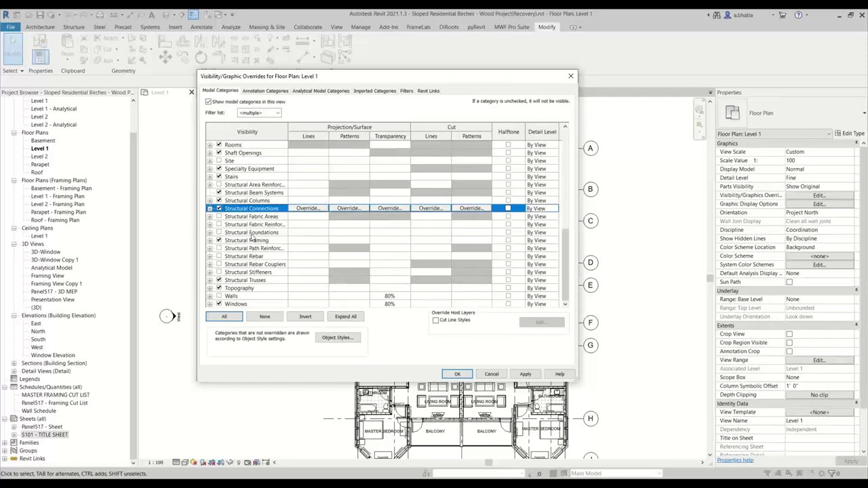
click(219, 240)
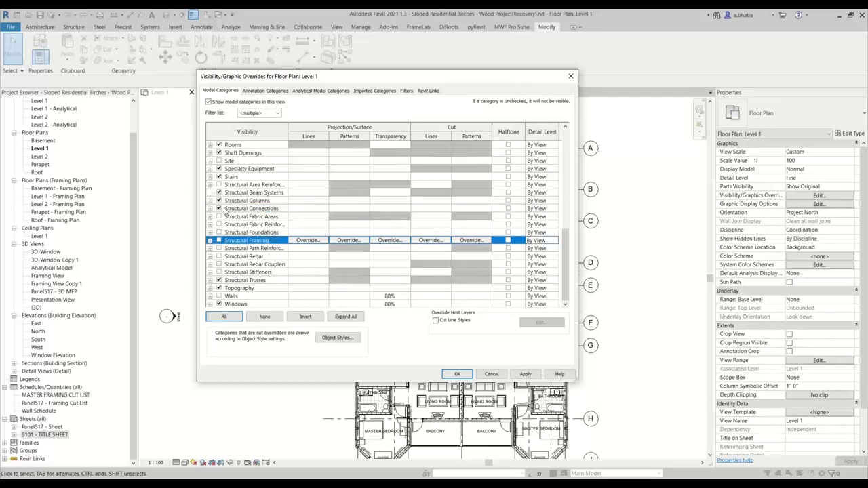
click(218, 209)
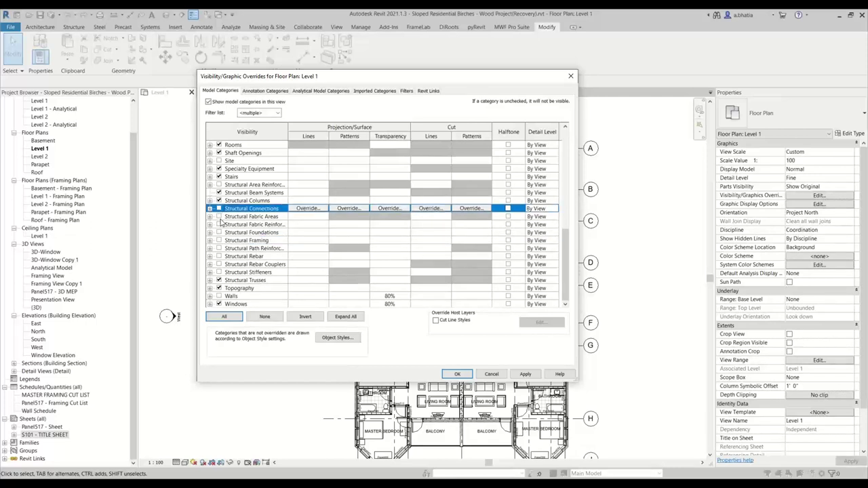
- Turn on the visibility of the Walls category and turn off Topography
click(244, 282)
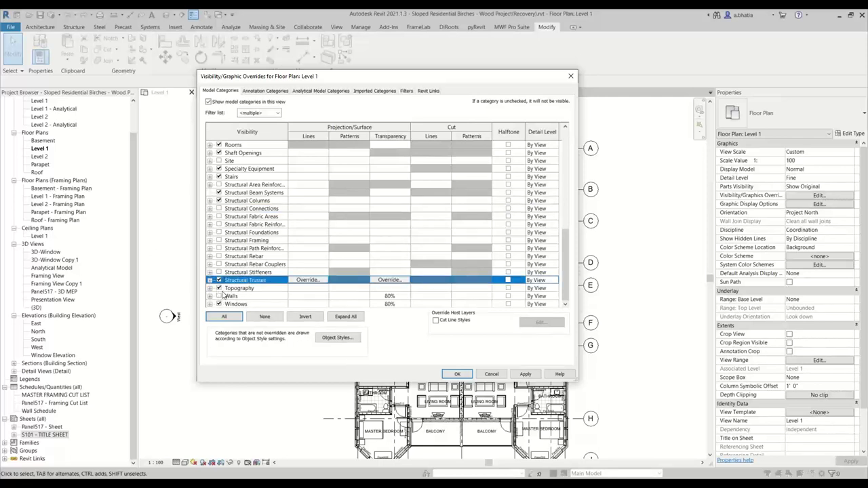
click(219, 296)
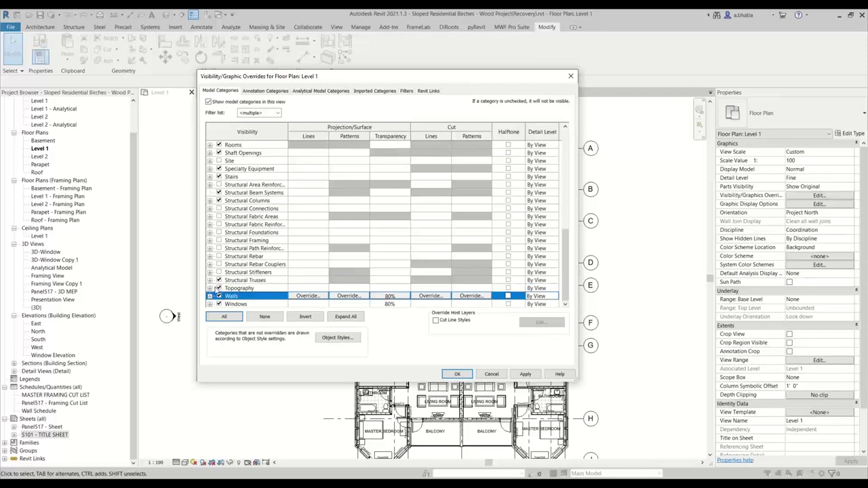
click(218, 288)
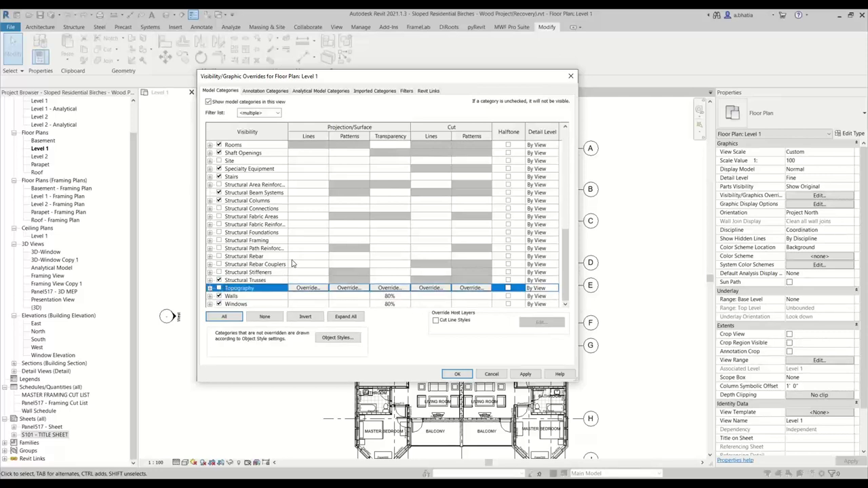
- Clear the projection/surface transparency override of the Floors category
click(261, 232)
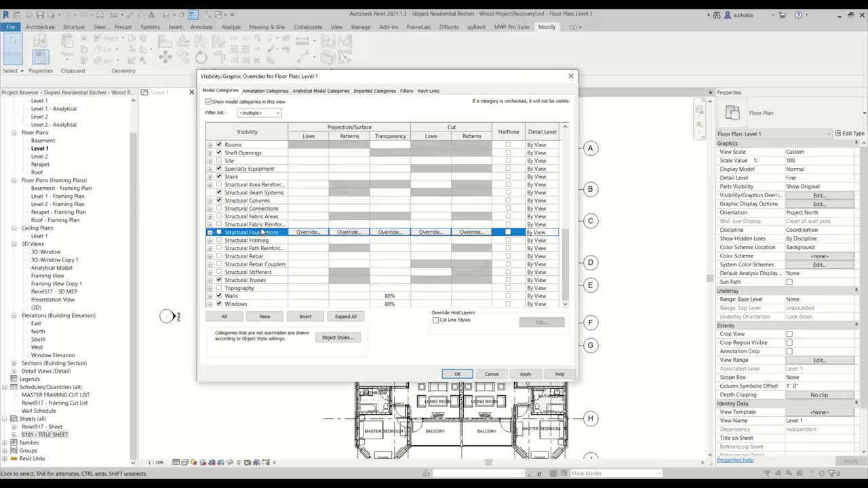
scroll(261, 231, up, 7)
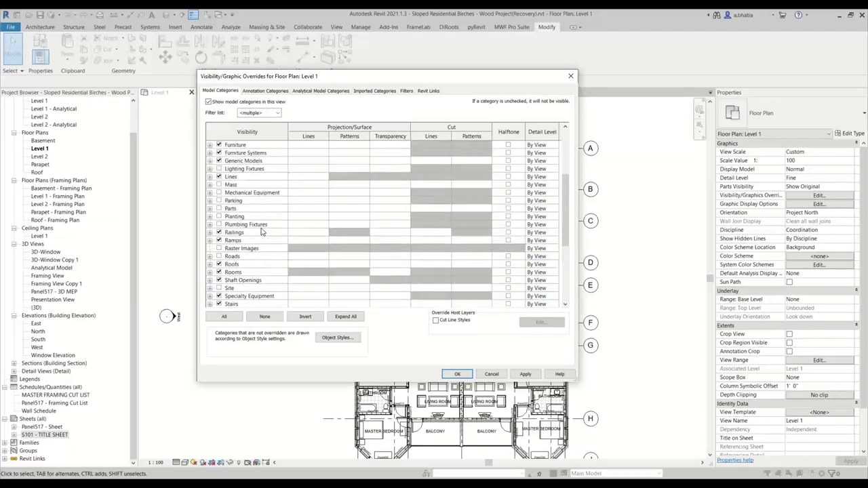
scroll(261, 232, up, 2)
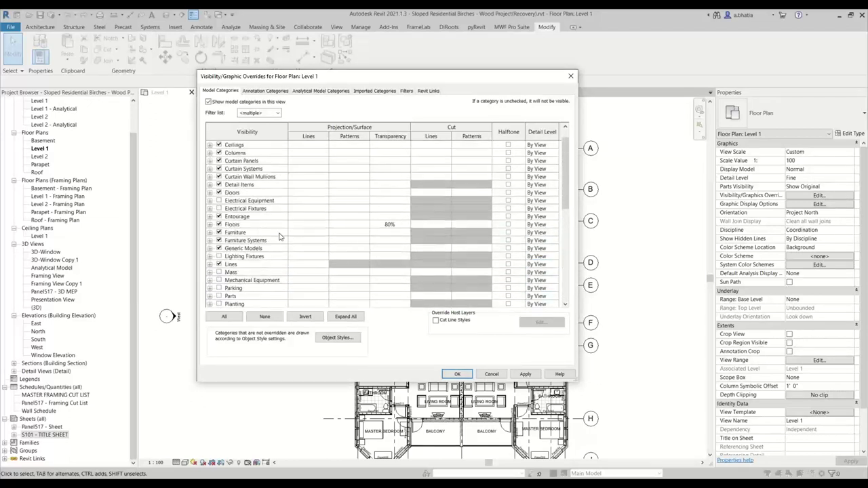
click(258, 225)
scroll(390, 232, down, 8)
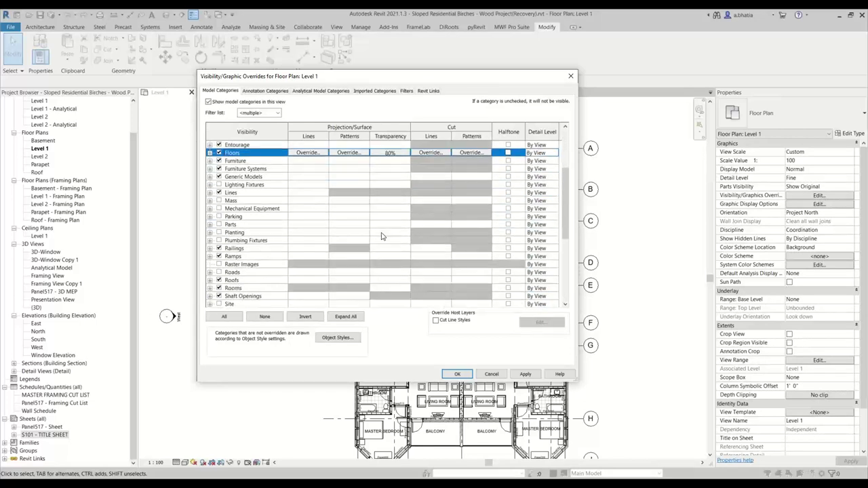
scroll(381, 237, up, 7)
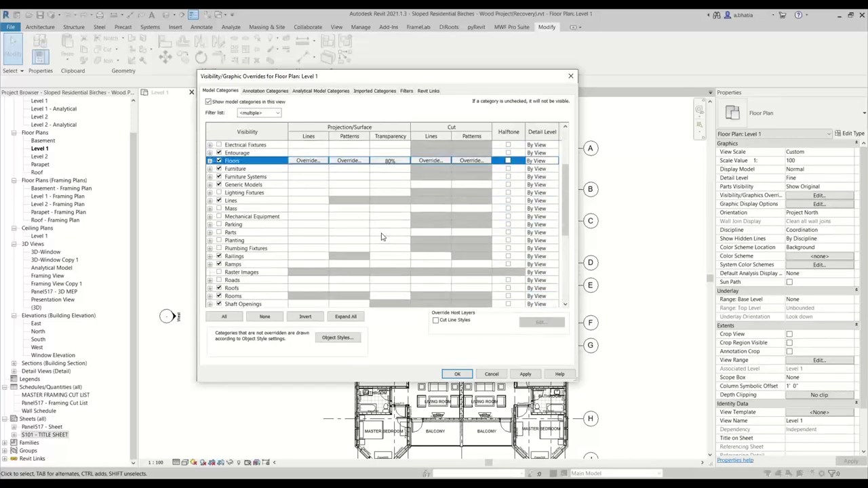
click(392, 169)
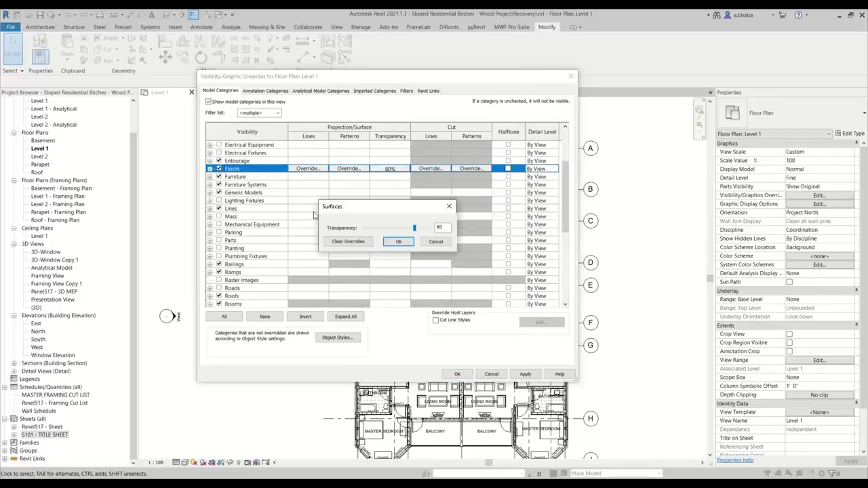
click(398, 242)
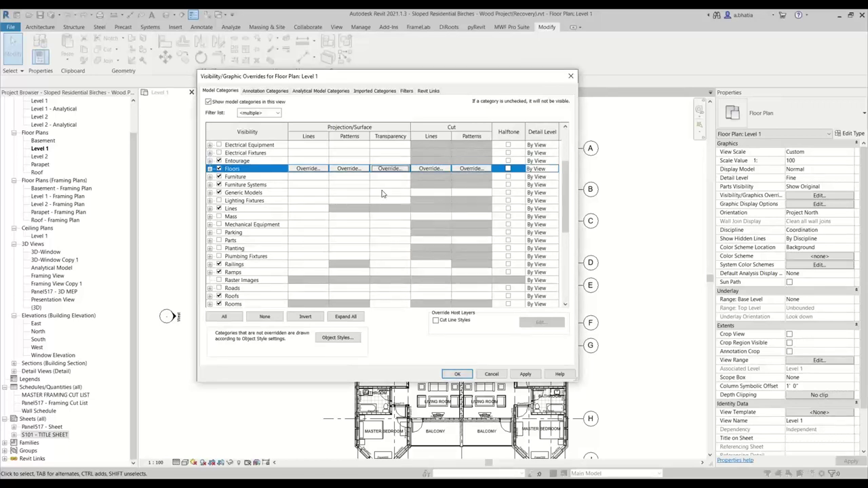
- Review the remaining model categories, and examine which annotation categories are shown, including Floor Tags, Text Notes and Title Blocks
scroll(383, 200, down, 8)
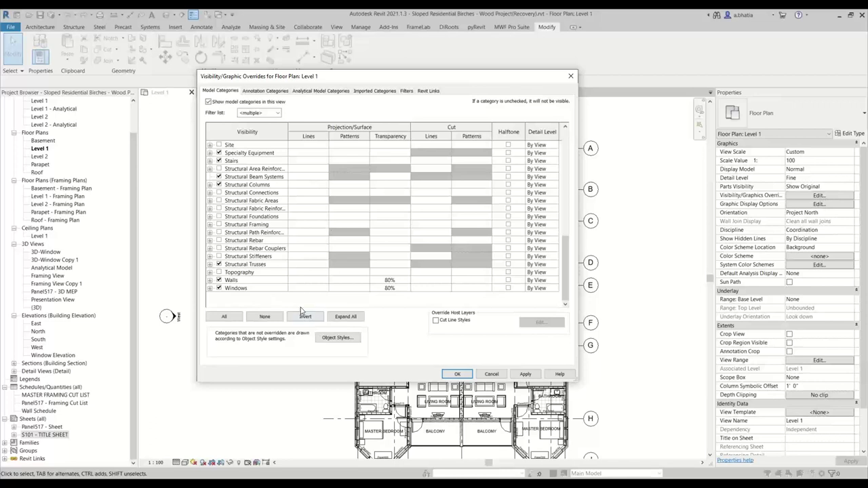
scroll(302, 310, up, 2)
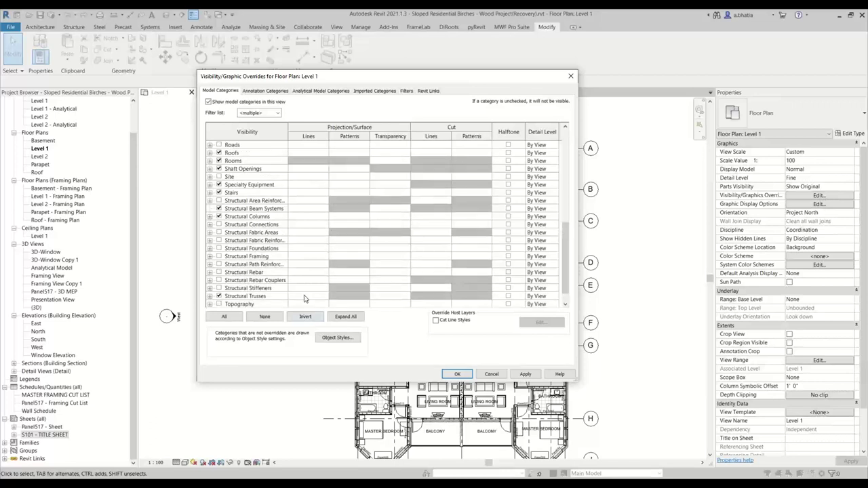
scroll(303, 299, up, 8)
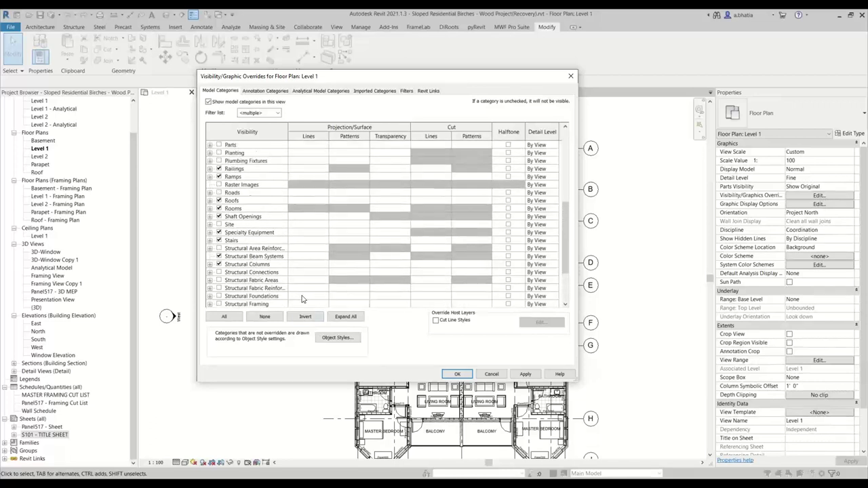
click(285, 92)
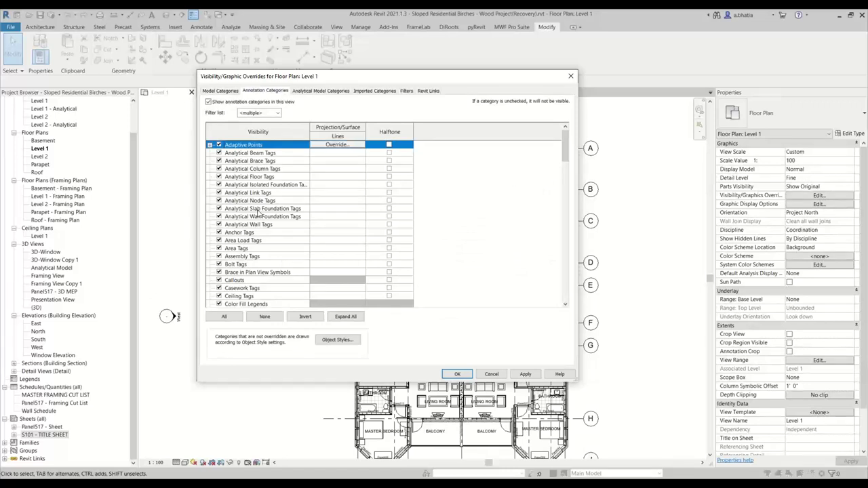
scroll(257, 213, down, 4)
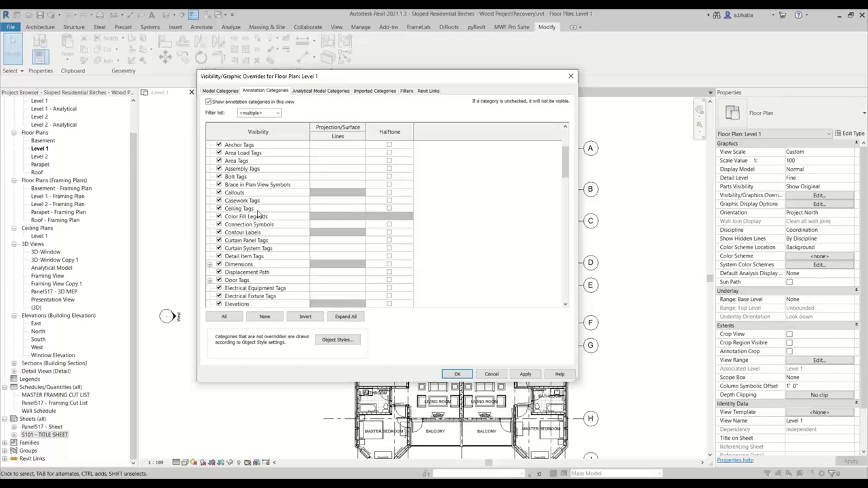
scroll(258, 215, up, 2)
scroll(252, 227, down, 4)
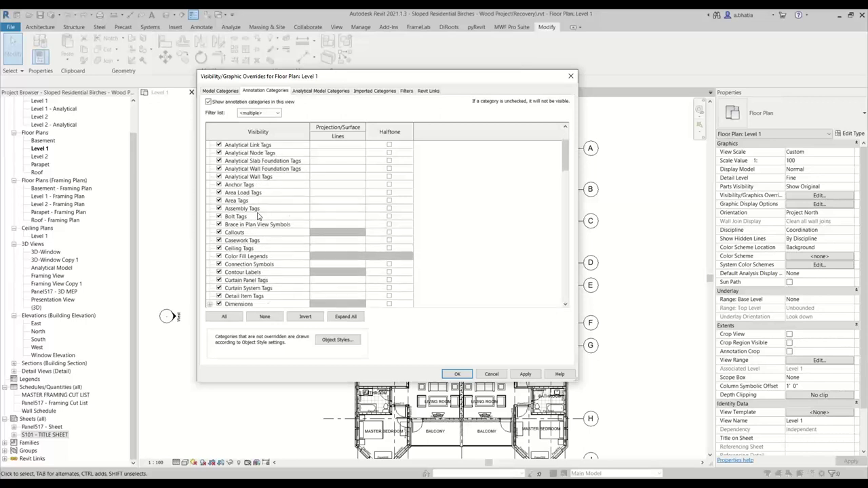
click(241, 264)
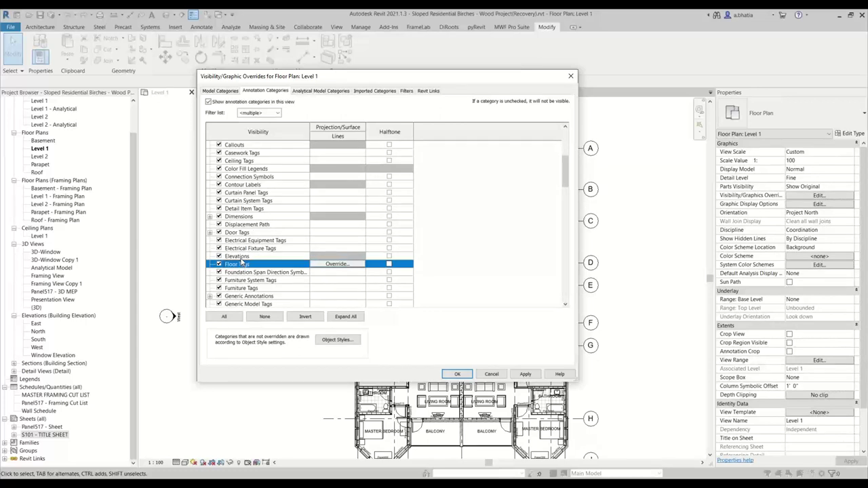
scroll(243, 257, down, 2)
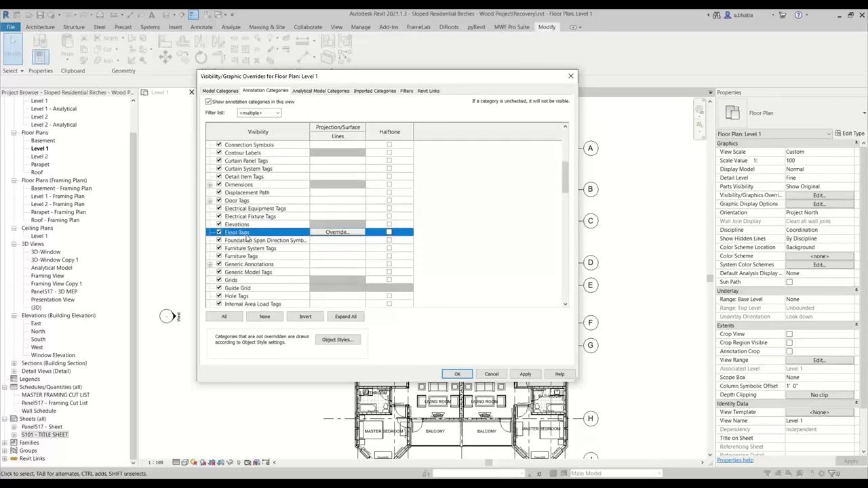
scroll(245, 241, down, 12)
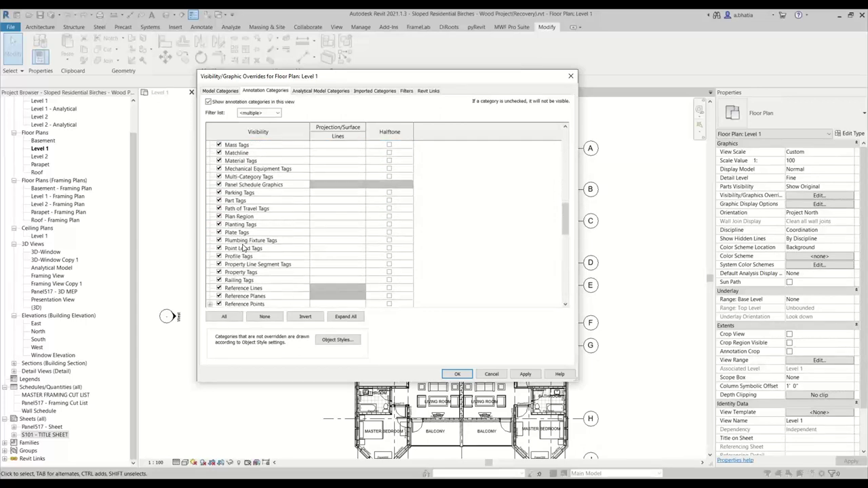
scroll(244, 244, down, 6)
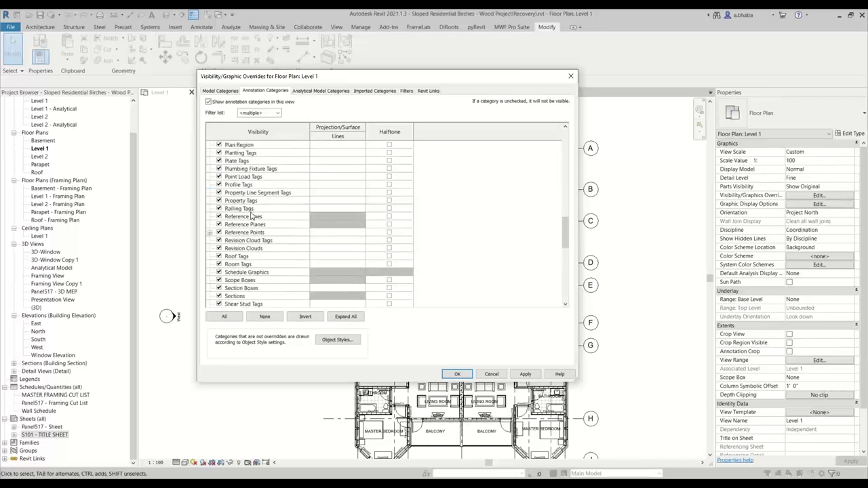
scroll(249, 217, down, 4)
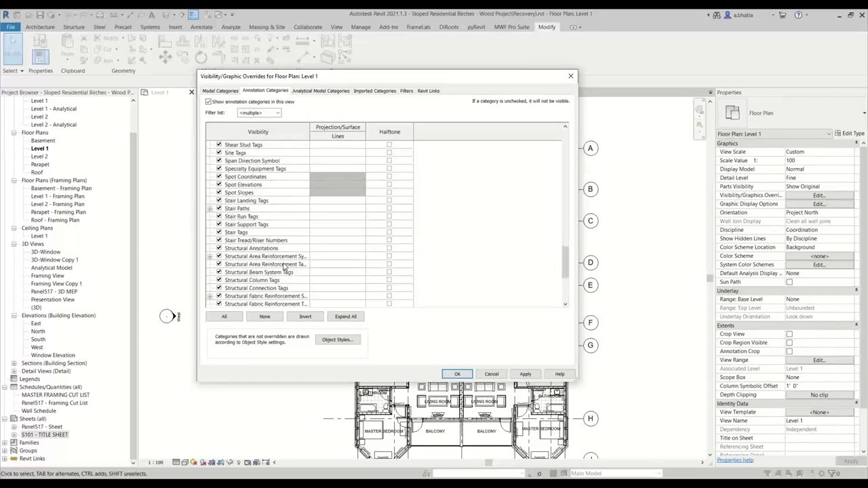
scroll(284, 266, up, 4)
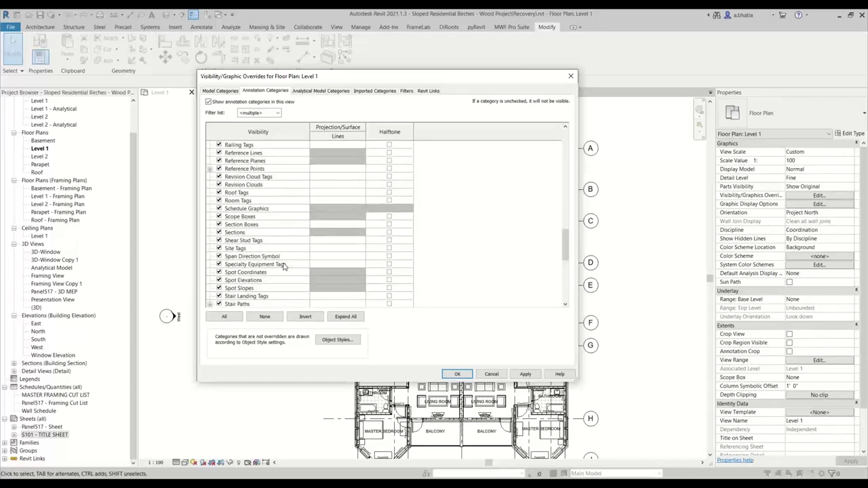
scroll(284, 266, down, 10)
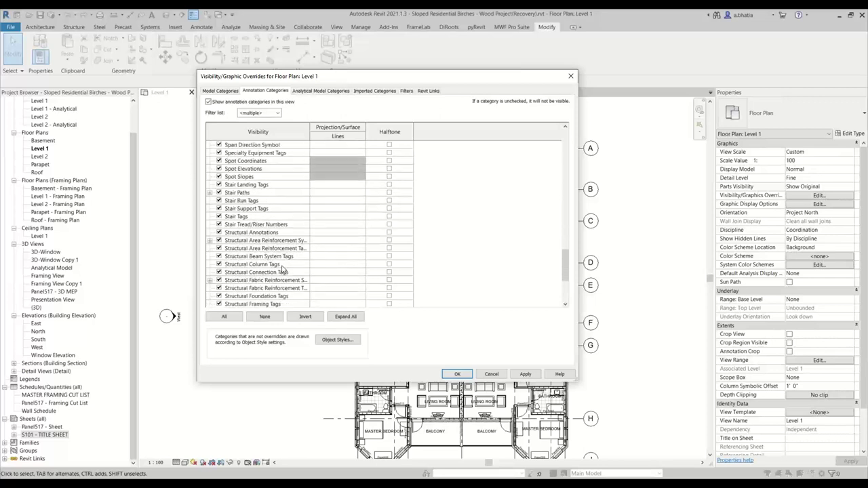
click(265, 257)
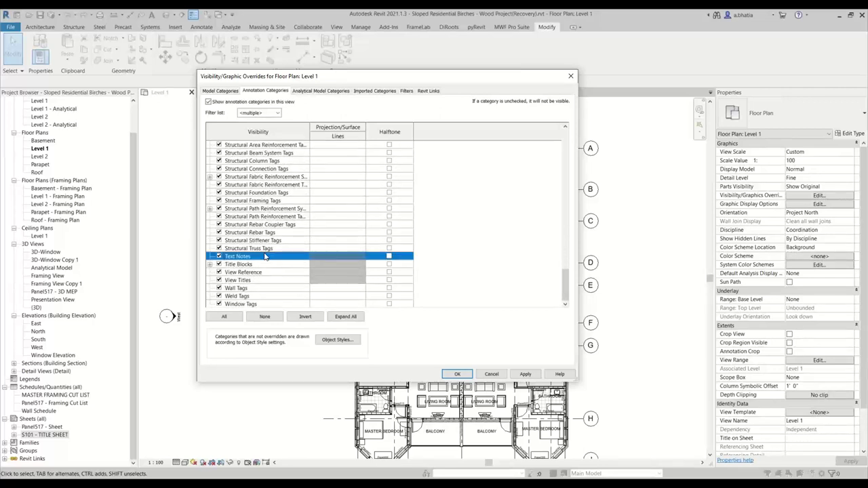
click(255, 266)
scroll(265, 258, up, 3)
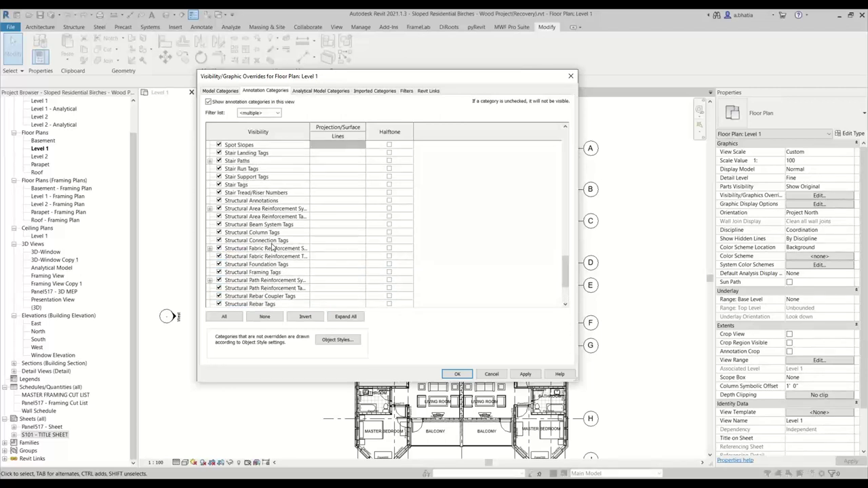
- Review the annotation categories shown in the view, examining the entries for Sections, Grids and Levels
scroll(272, 247, up, 1)
click(274, 241)
scroll(271, 245, up, 3)
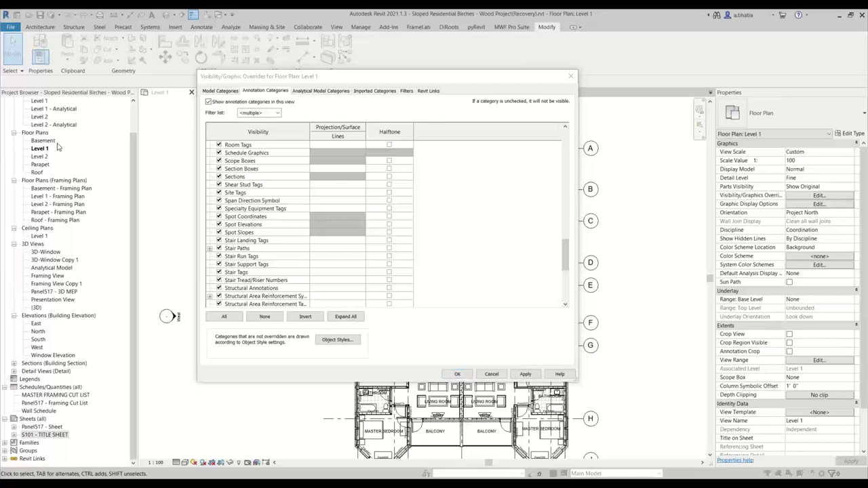
click(262, 168)
scroll(262, 169, up, 2)
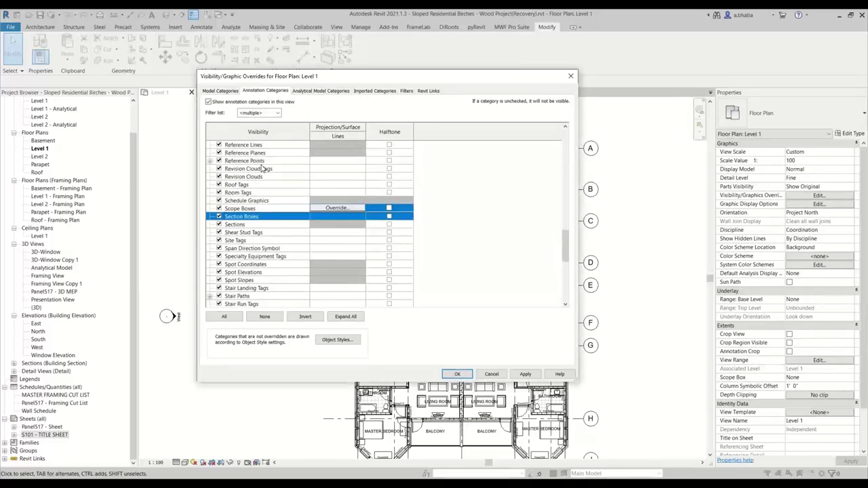
scroll(263, 169, up, 6)
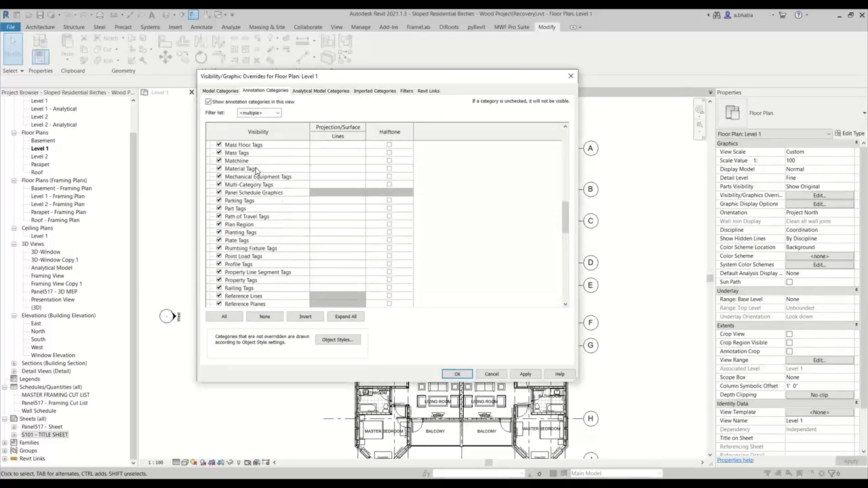
scroll(256, 169, up, 5)
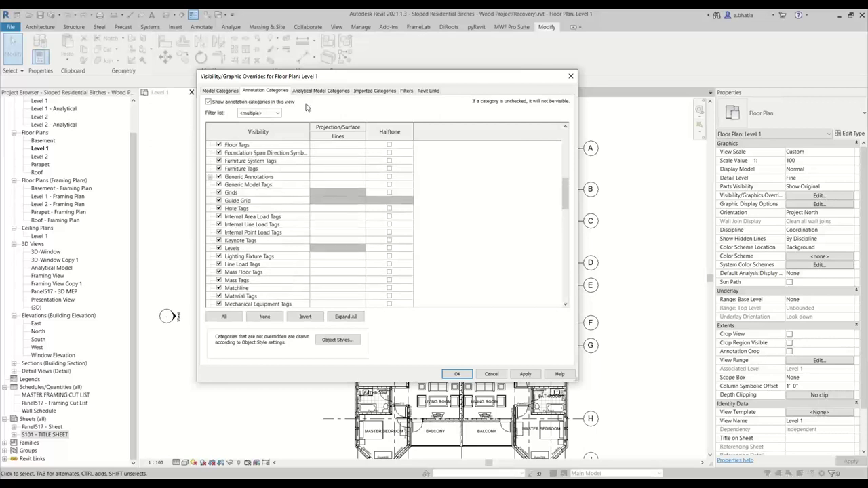
click(239, 191)
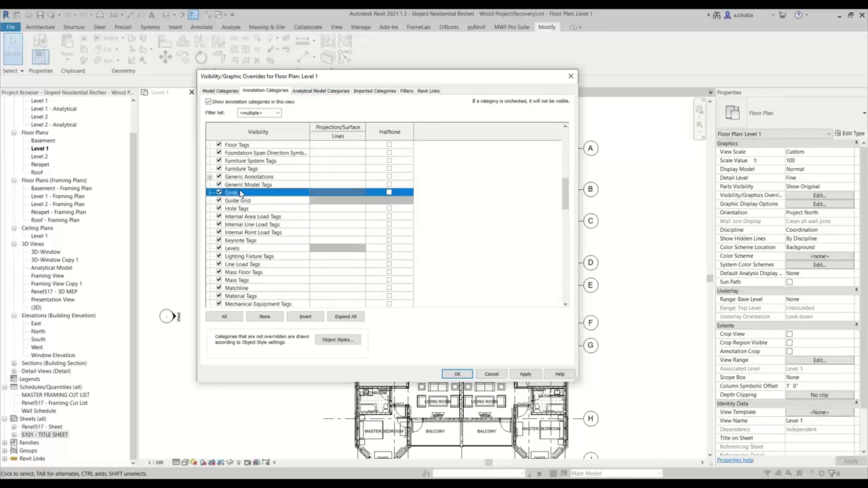
scroll(260, 212, down, 1)
click(239, 233)
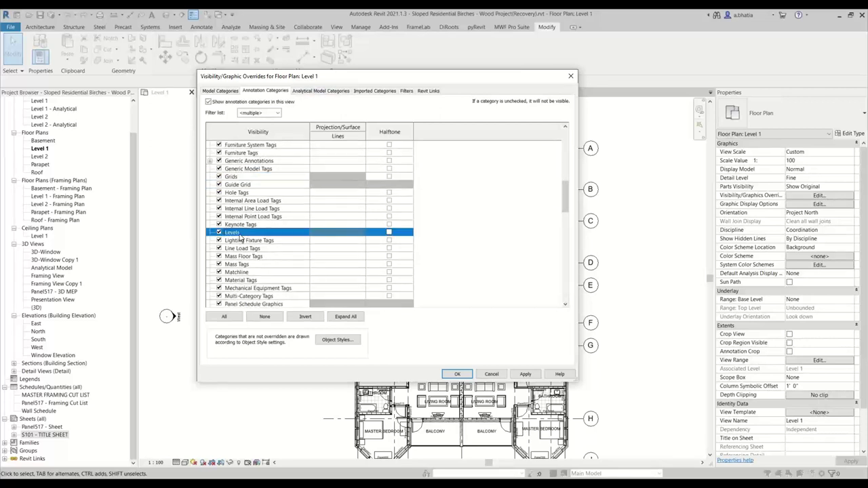
- Check the analytical model, imported category, filter and Revit link settings, and accept the Level 1 visibility overrides
click(324, 92)
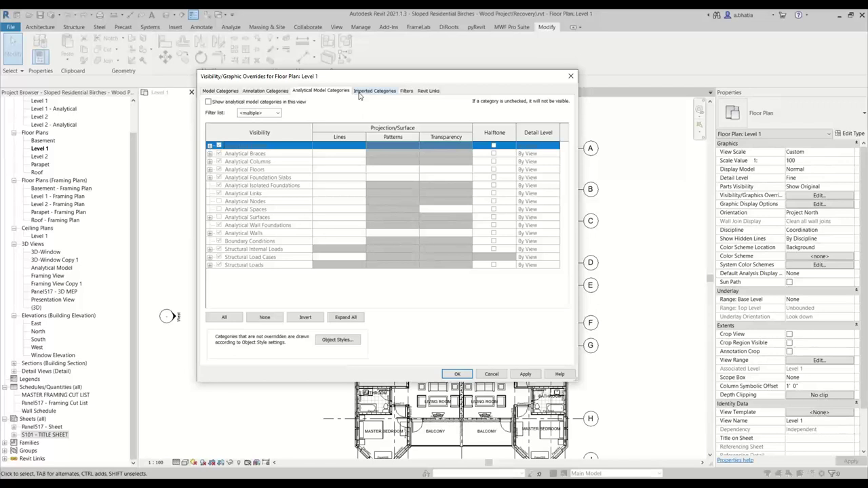
click(360, 92)
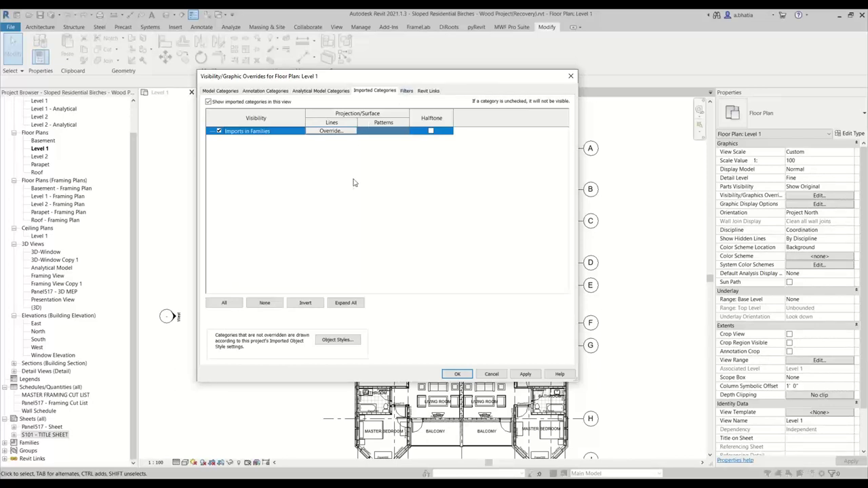
click(404, 93)
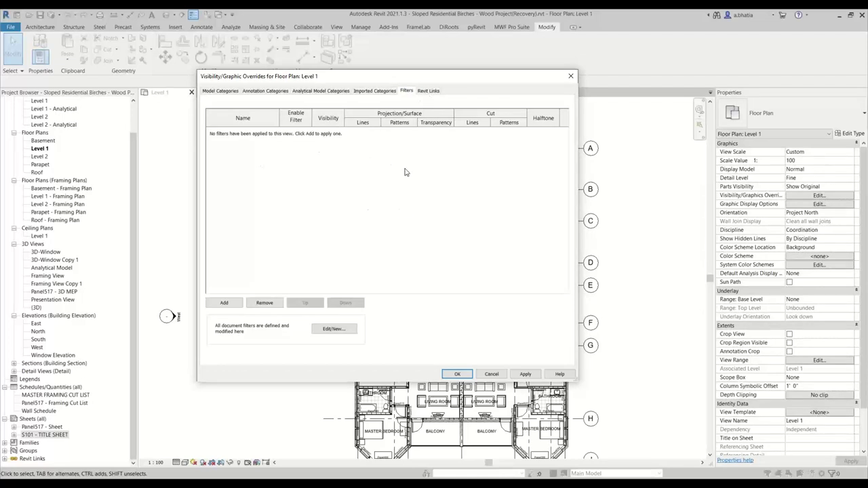
click(433, 91)
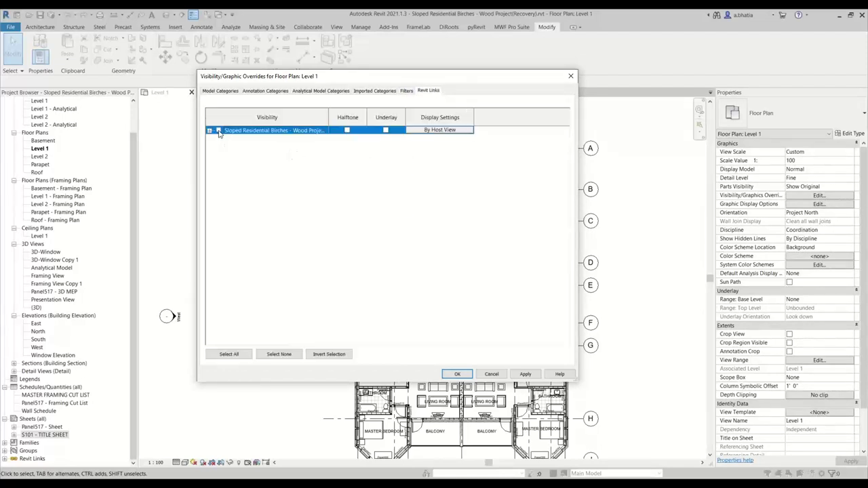
click(457, 374)
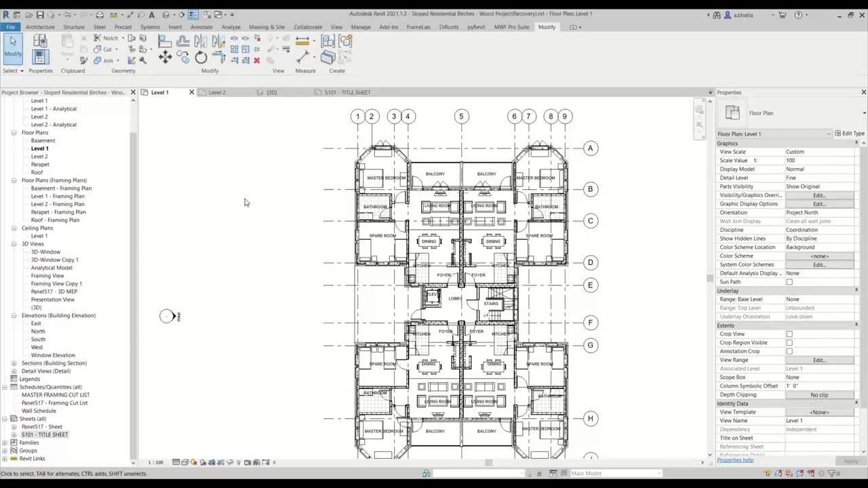
- Inspect the Level 1 plan up close, examining the wall framing, windows, rooms and grids under the accepted overrides
scroll(246, 202, down, 2)
middle_drag(425, 222, 425, 175)
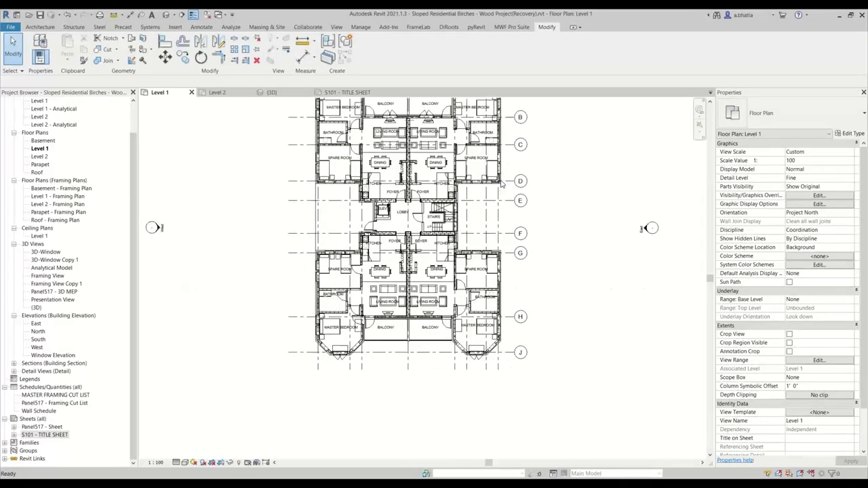
scroll(368, 158, up, 6)
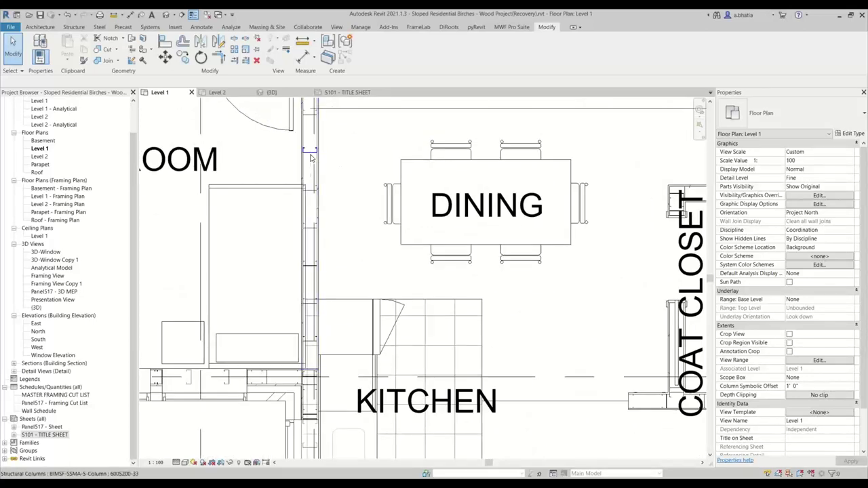
scroll(311, 158, down, 3)
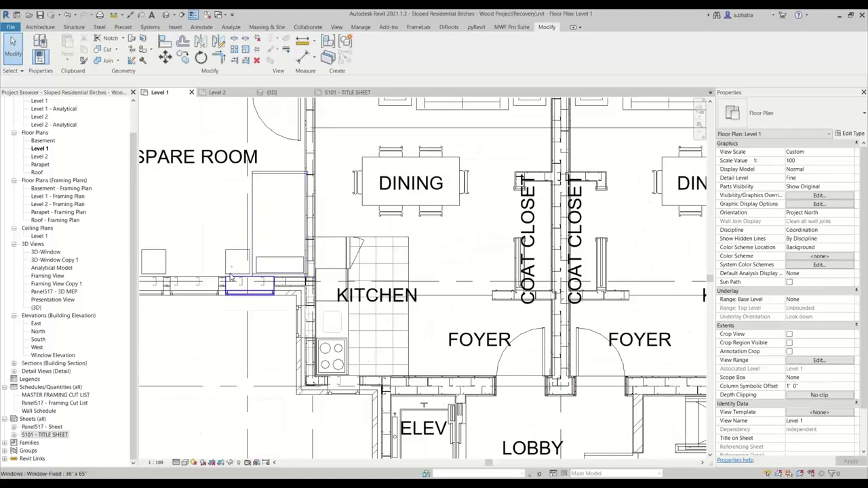
scroll(230, 278, down, 4)
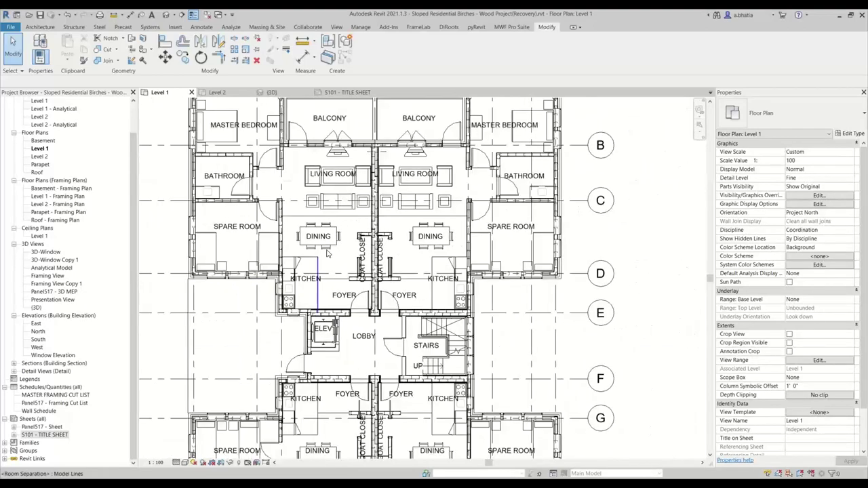
shift+scroll(326, 253, right, 5)
shift+scroll(322, 256, left, 2)
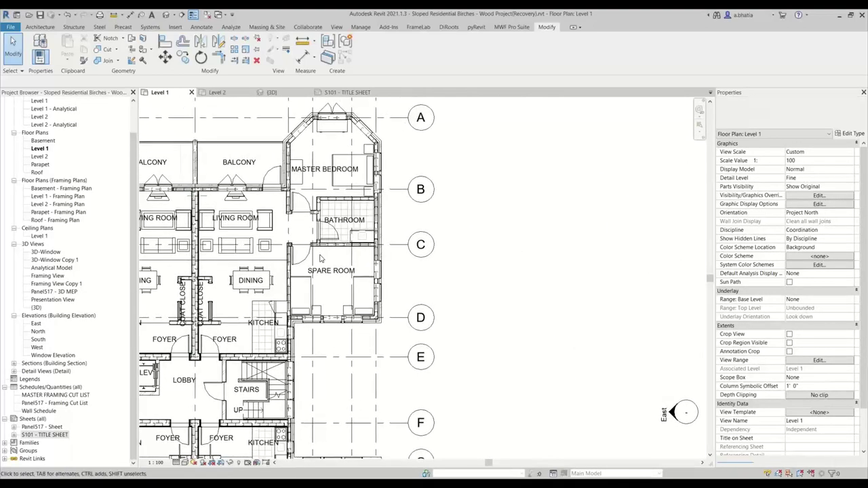
middle_drag(228, 274, 325, 231)
scroll(300, 220, down, 2)
scroll(297, 220, up, 4)
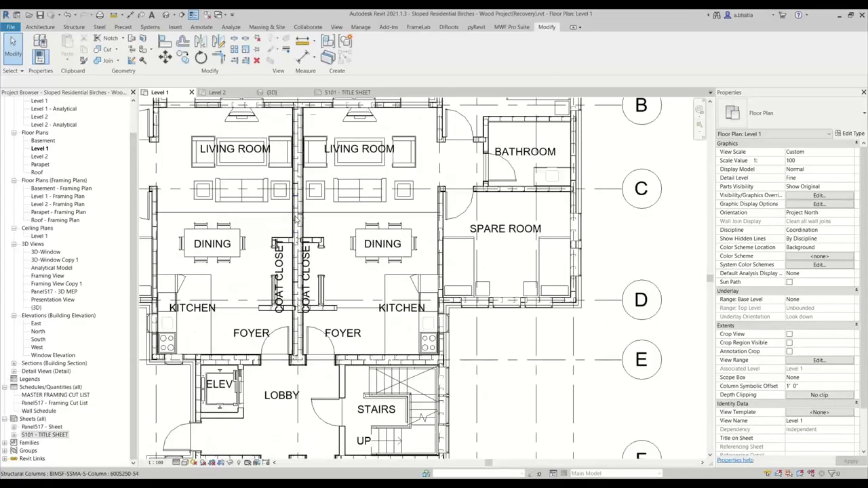
scroll(297, 220, down, 3)
scroll(296, 220, down, 1)
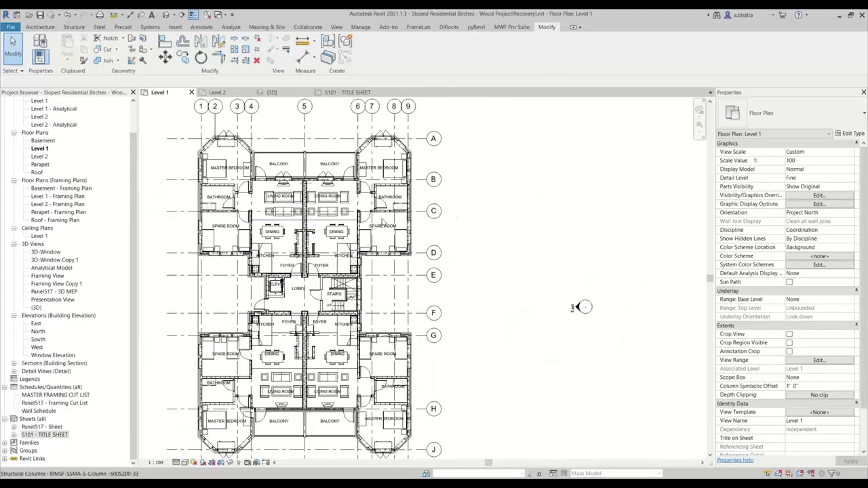
middle_drag(504, 262, 540, 244)
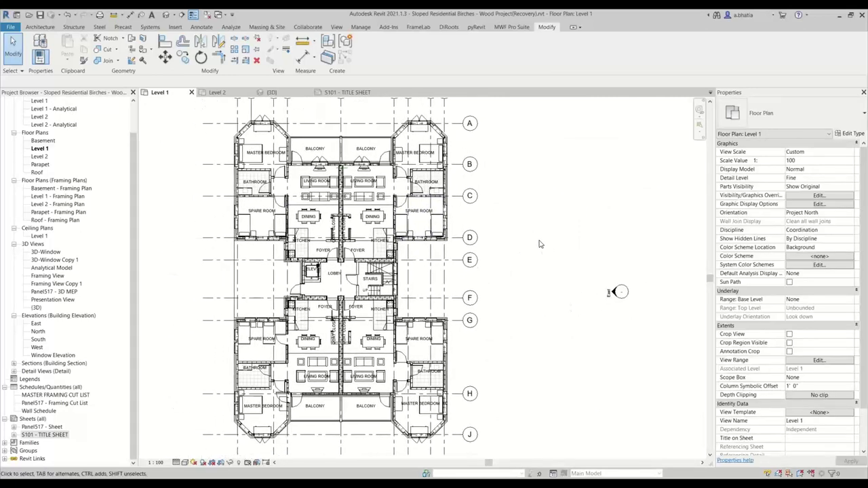
- Delete the existing MWF FRAMING rule-based filter from the project's filters through the Level 1 visibility overrides
key(v)
key(v)
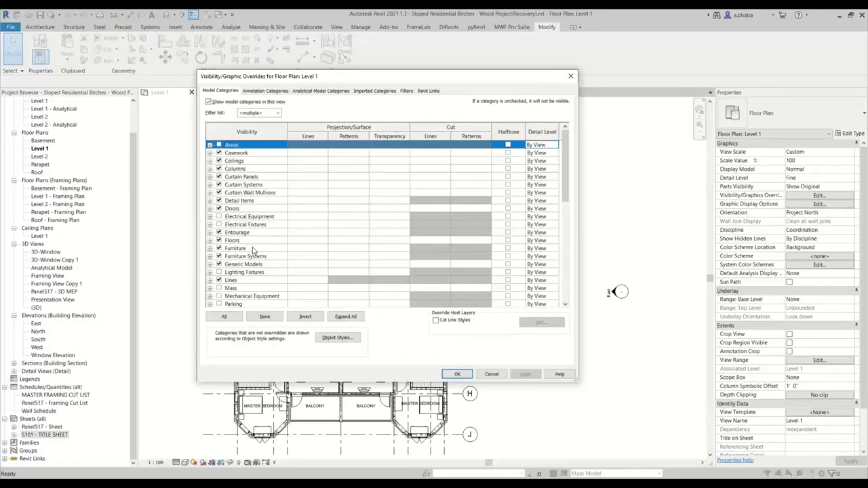
scroll(255, 251, down, 2)
click(406, 91)
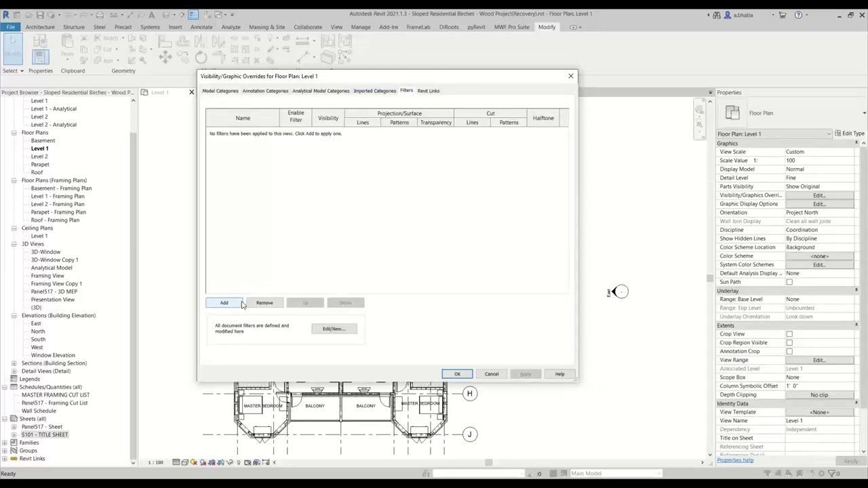
click(334, 329)
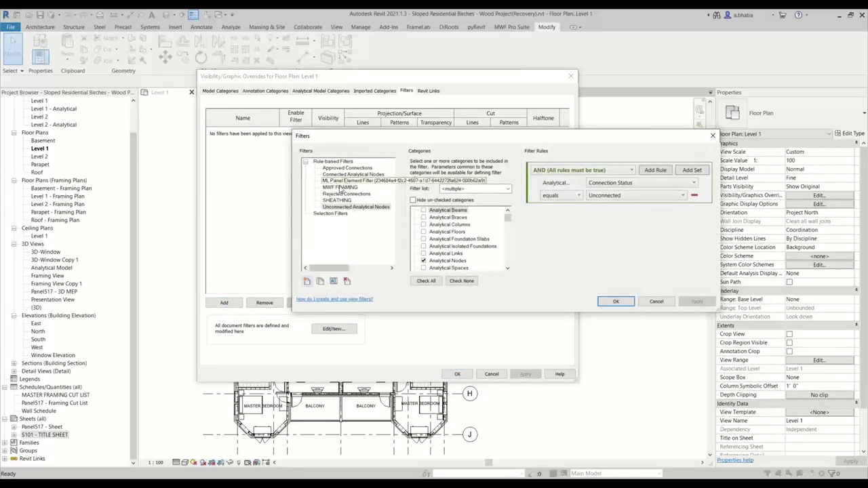
click(343, 188)
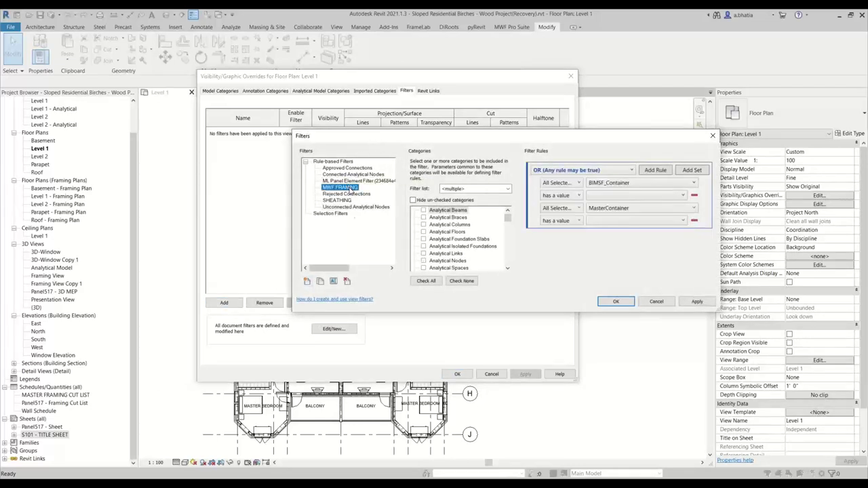
click(346, 281)
click(455, 254)
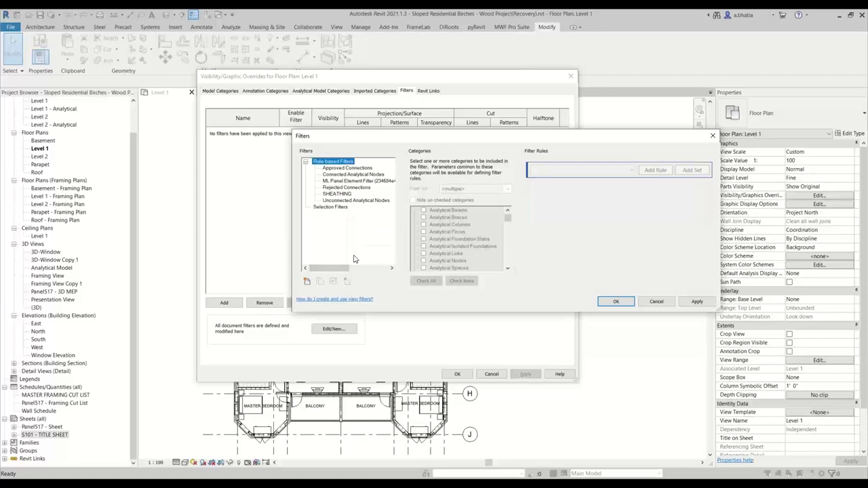
- Create a new filter named MWF FRAMING that is defined by rules
click(307, 281)
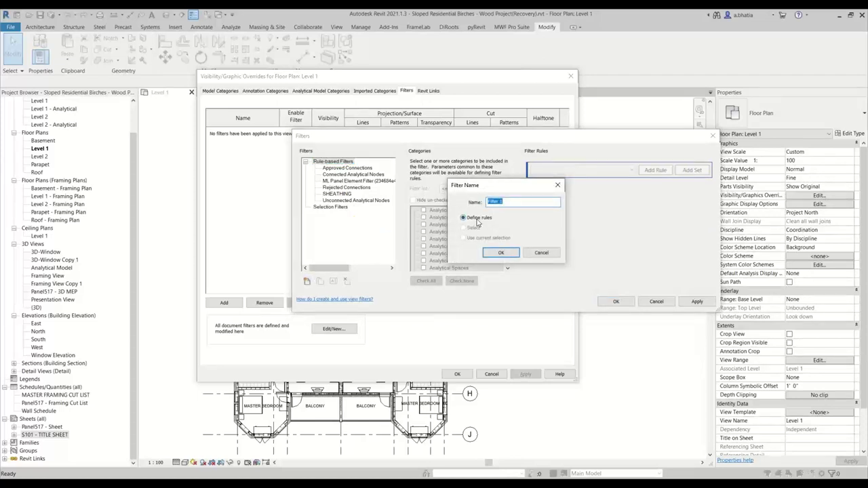
text(MWF FRAMING)
click(500, 252)
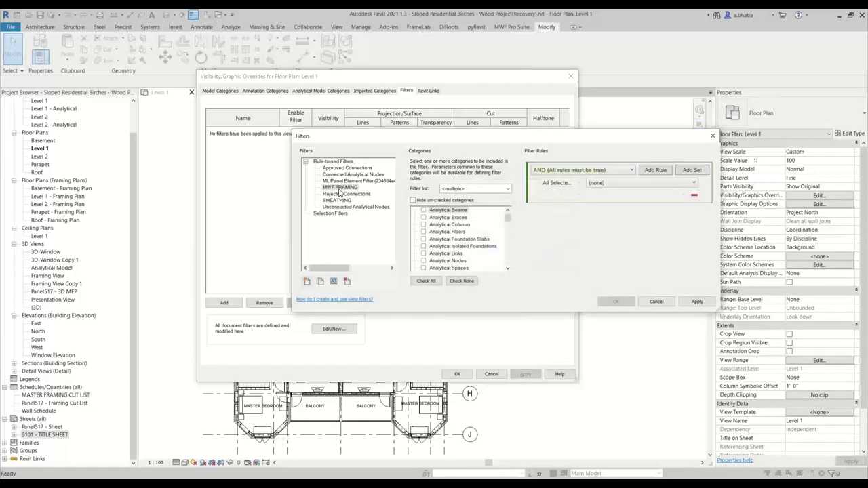
- Include Structural Columns, Structural Connections and Structural Framing in the MWF FRAMING filter, and hide the unchecked categories
click(460, 280)
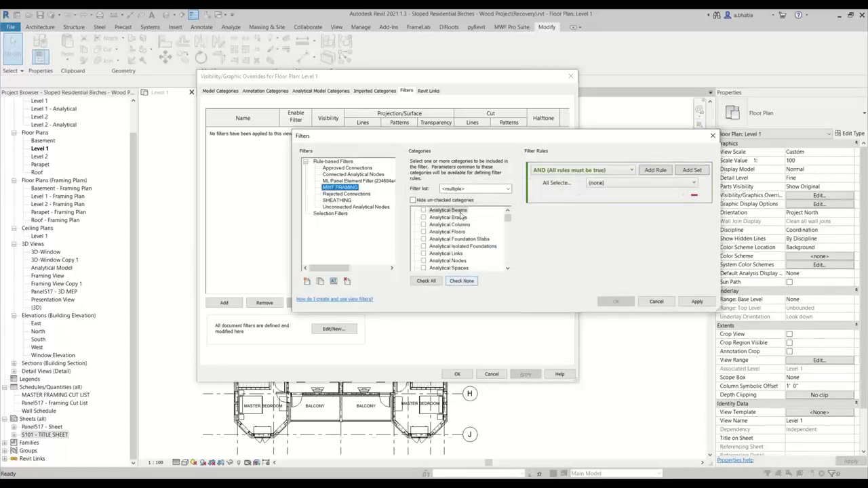
scroll(452, 214, down, 10)
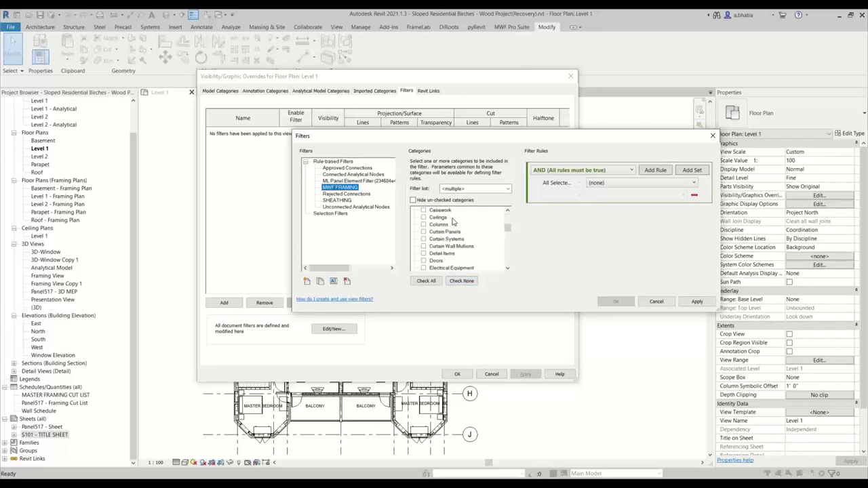
scroll(444, 231, down, 2)
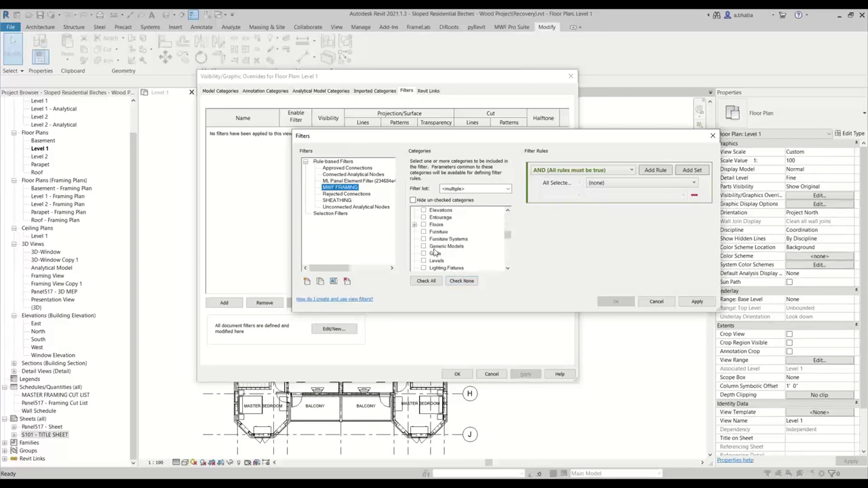
scroll(426, 248, down, 10)
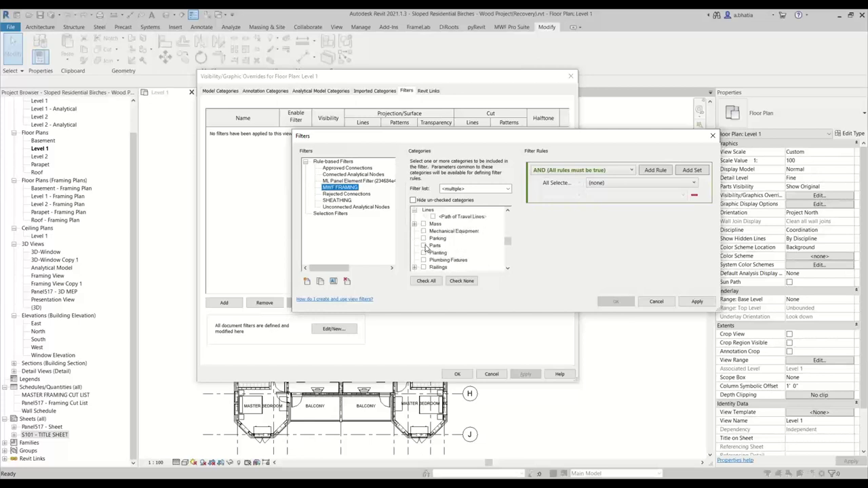
scroll(428, 246, up, 1)
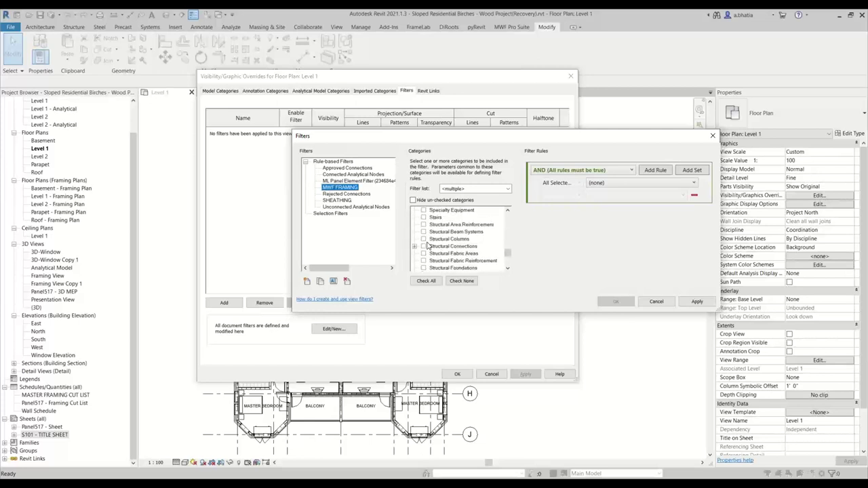
click(423, 238)
click(423, 246)
click(423, 254)
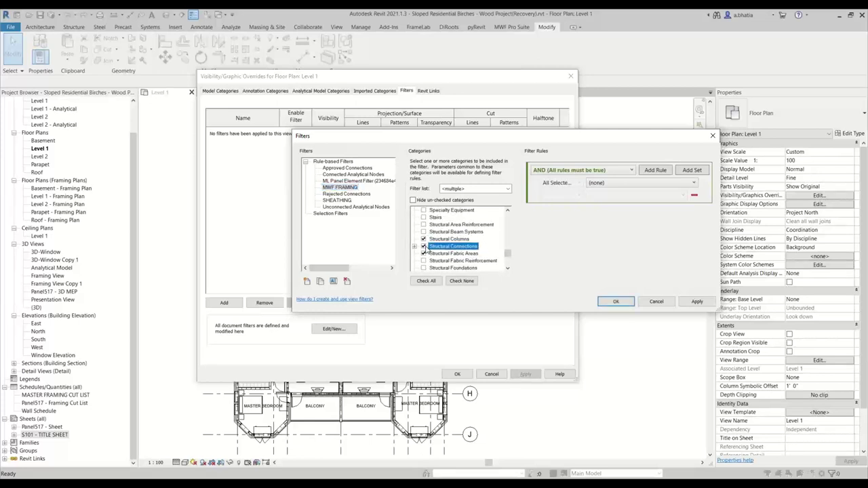
click(423, 254)
scroll(423, 256, down, 5)
click(423, 239)
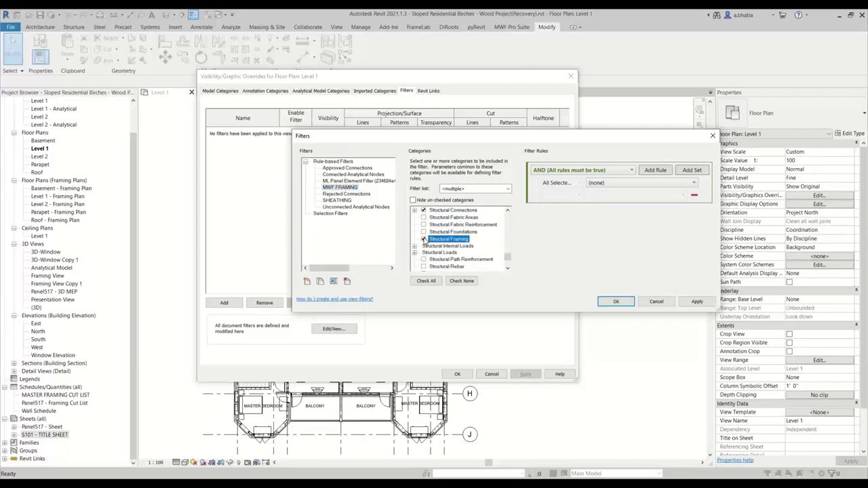
scroll(465, 230, up, 2)
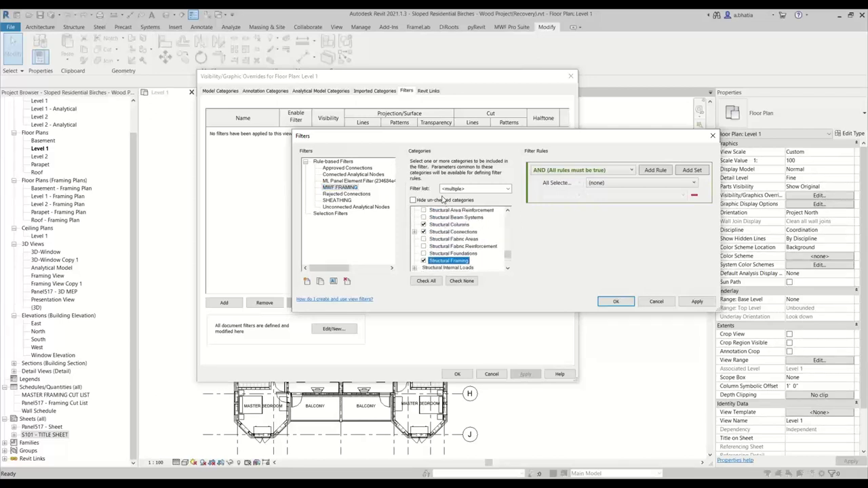
click(413, 200)
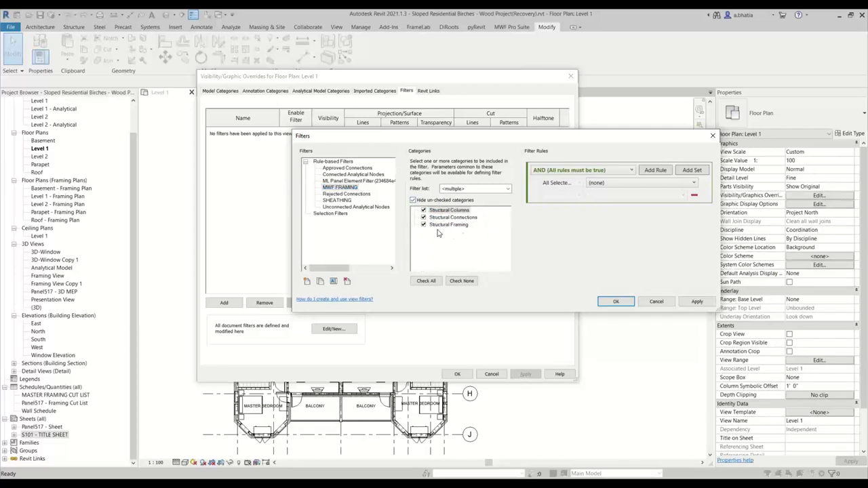
- Set the first MWF FRAMING filter rule so that the BIMSF_Container parameter has a value
click(596, 183)
scroll(607, 244, down, 2)
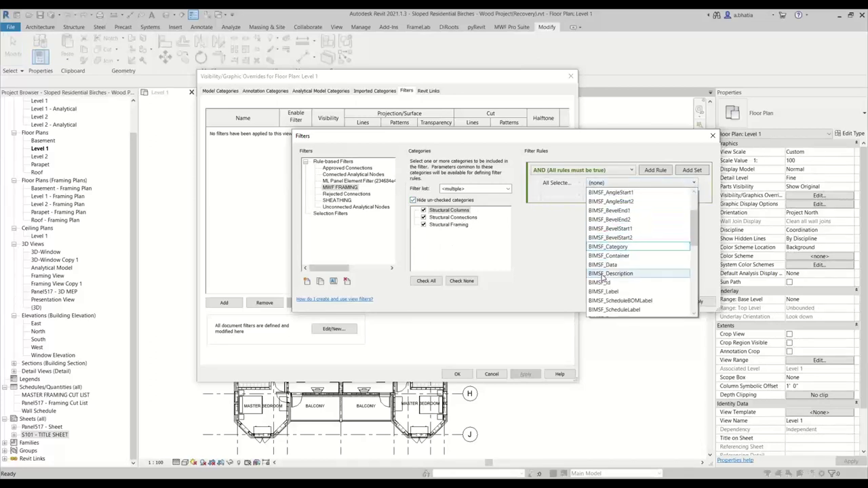
click(608, 256)
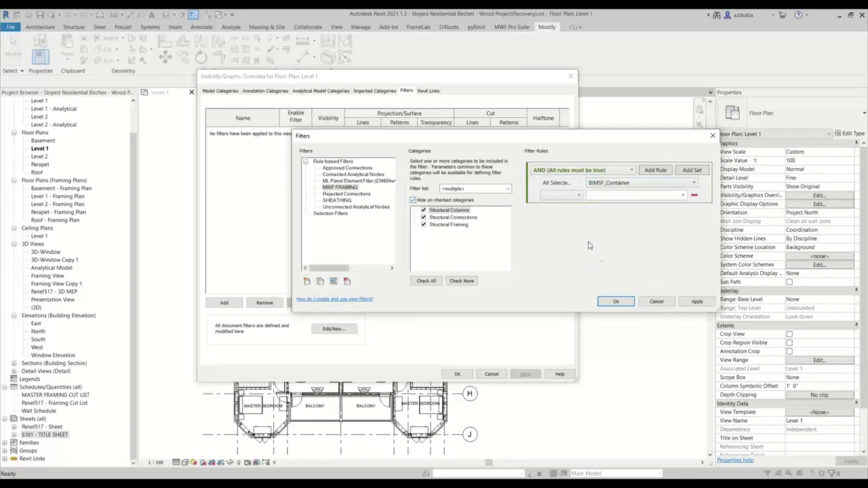
click(578, 195)
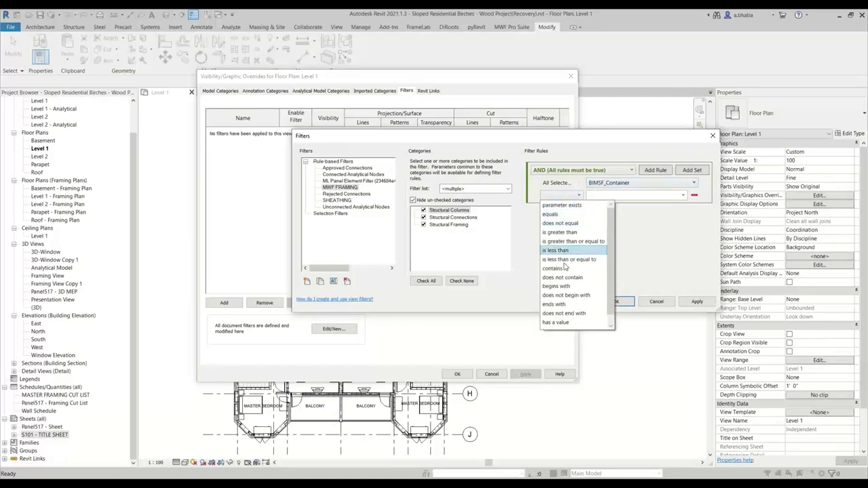
click(563, 321)
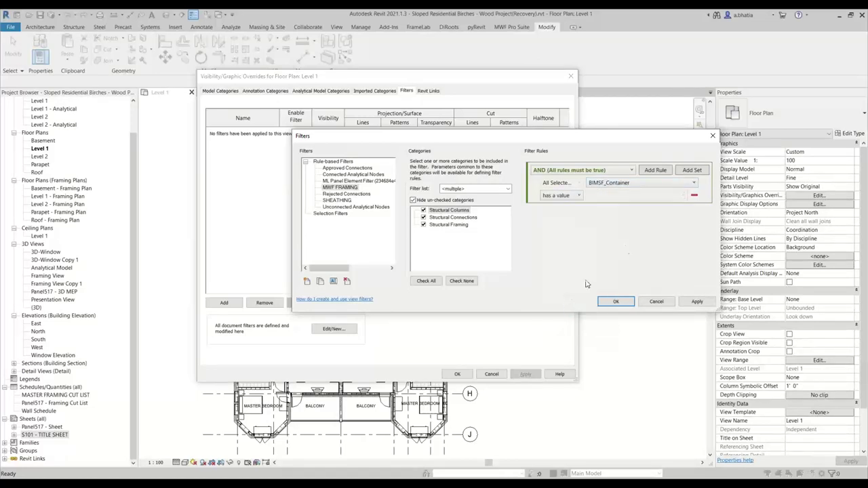
- Switch the filter to OR (Any rule may be true), add a rule that MasterContainer has a value, and accept the filter definition
click(619, 172)
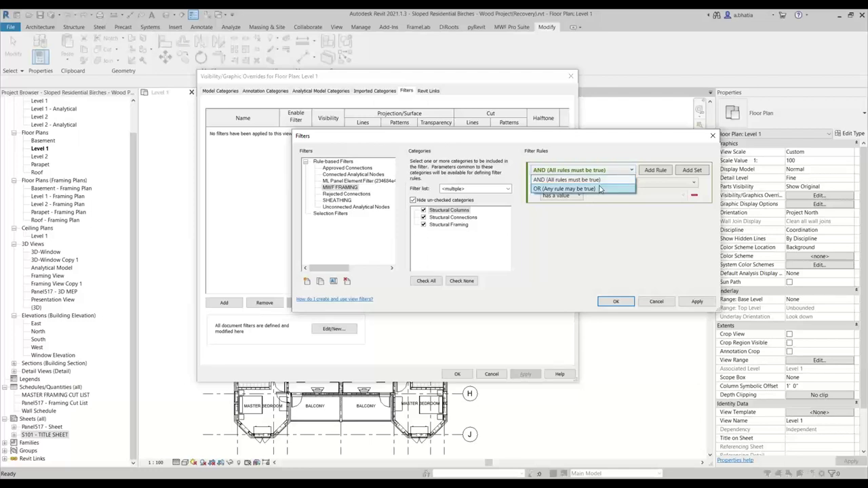
click(599, 189)
click(657, 171)
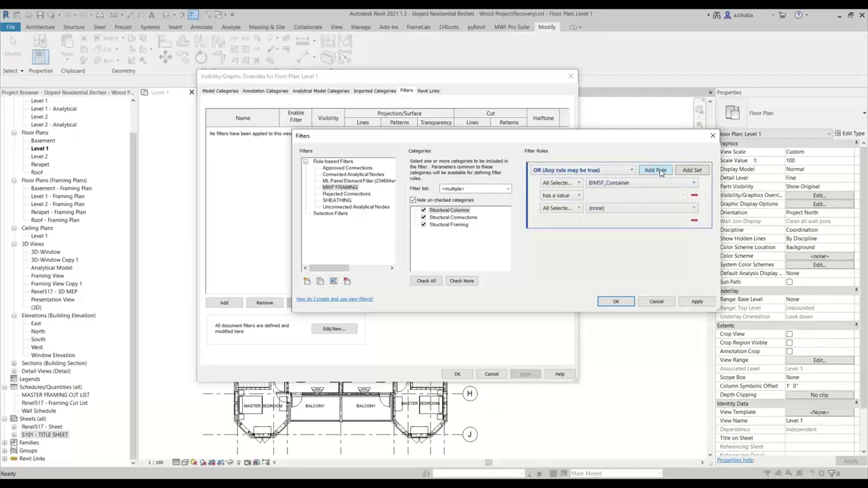
click(613, 212)
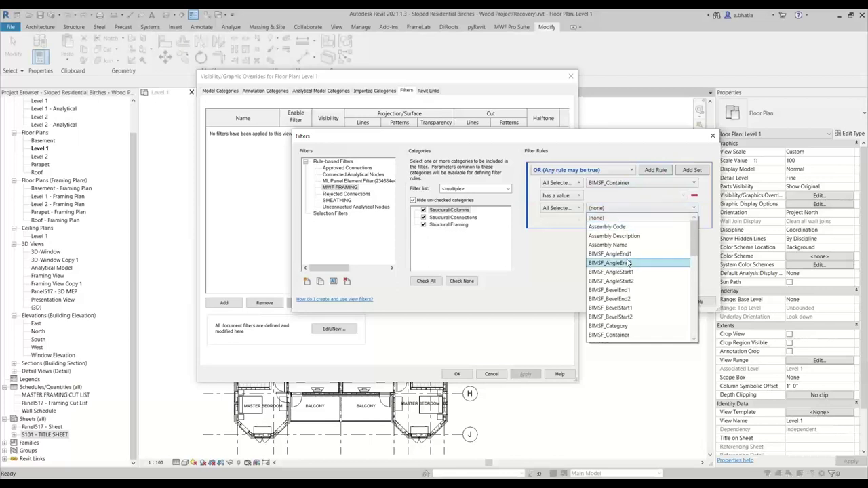
scroll(629, 261, down, 2)
scroll(628, 261, down, 6)
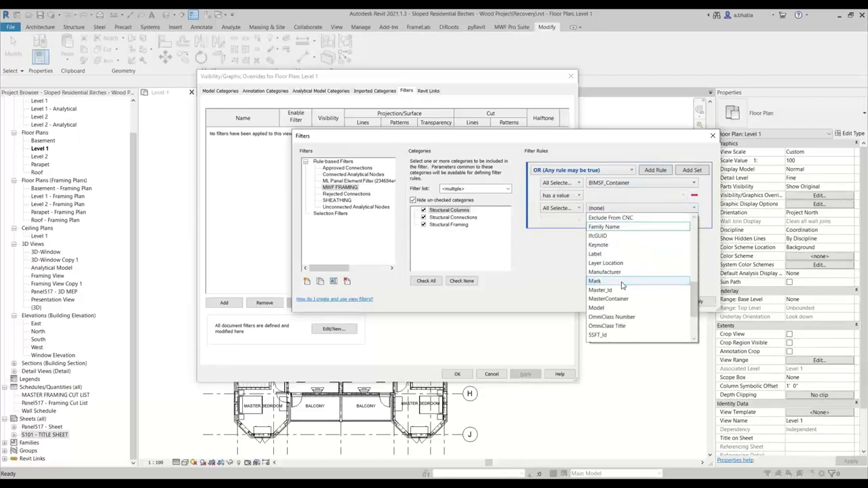
click(622, 273)
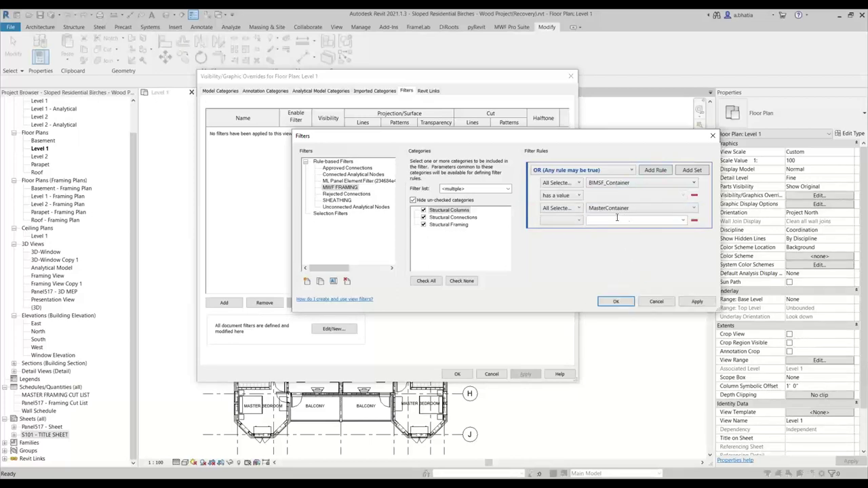
click(576, 221)
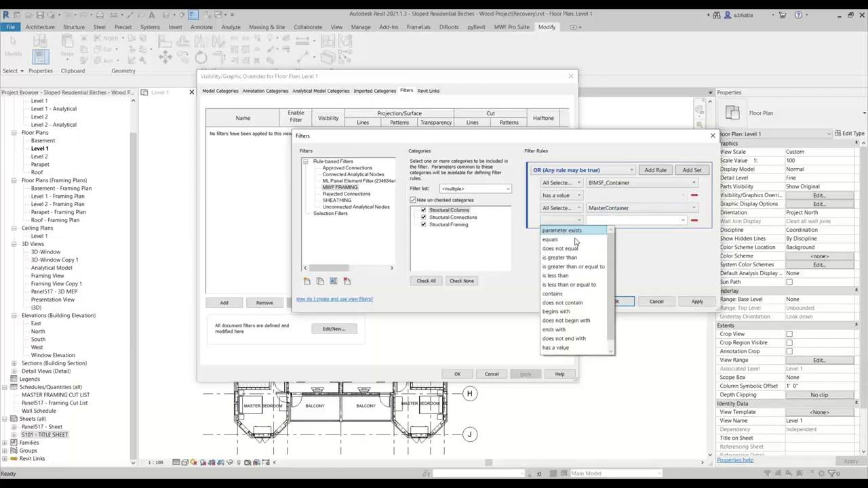
scroll(572, 339, down, 1)
click(571, 339)
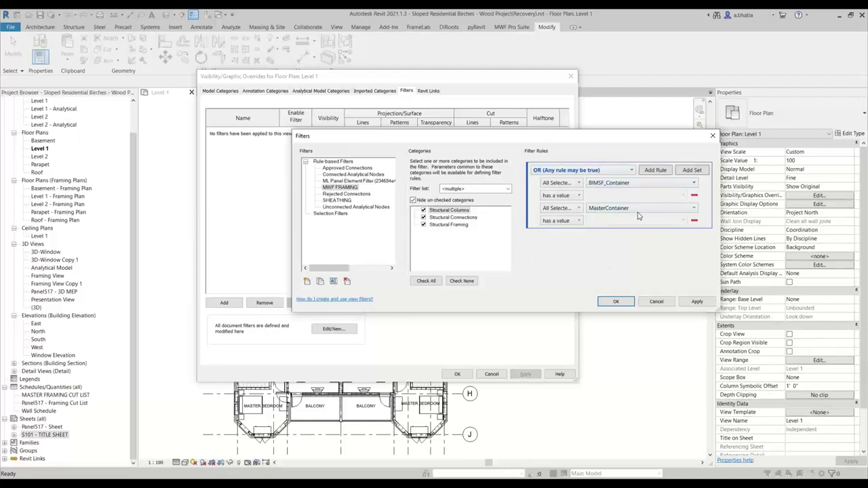
click(615, 303)
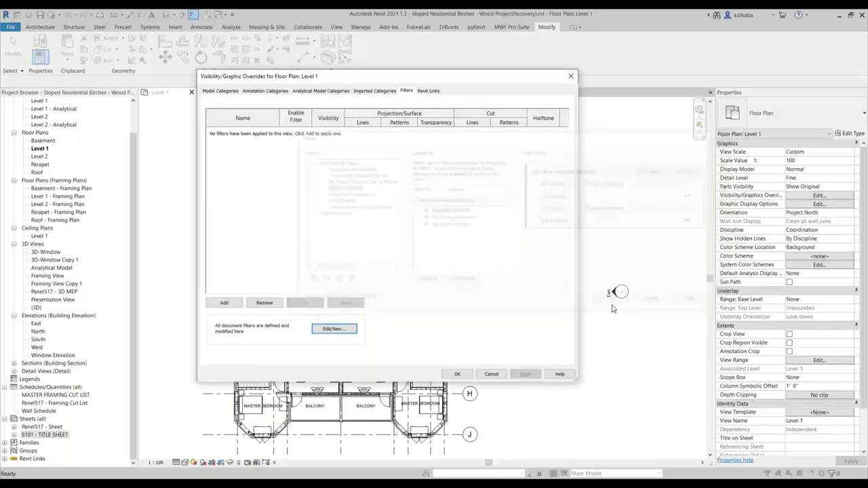
- Add the MWF FRAMING filter to the Level 1 view's visibility overrides
click(225, 303)
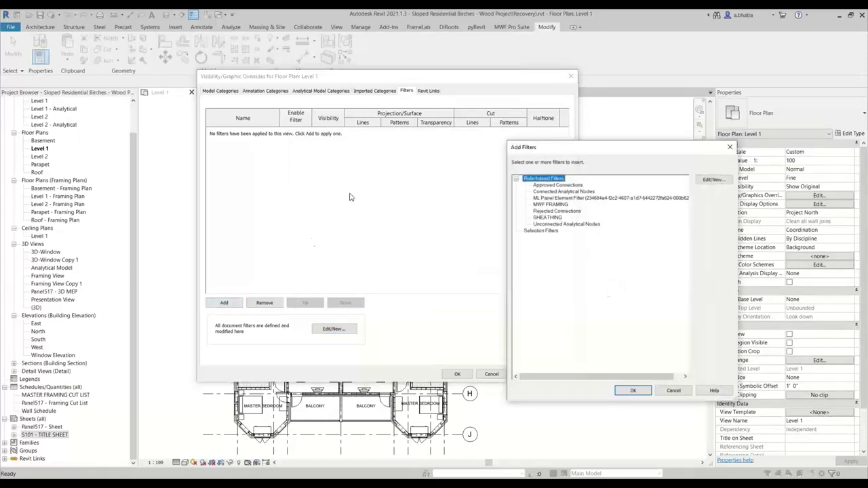
click(567, 206)
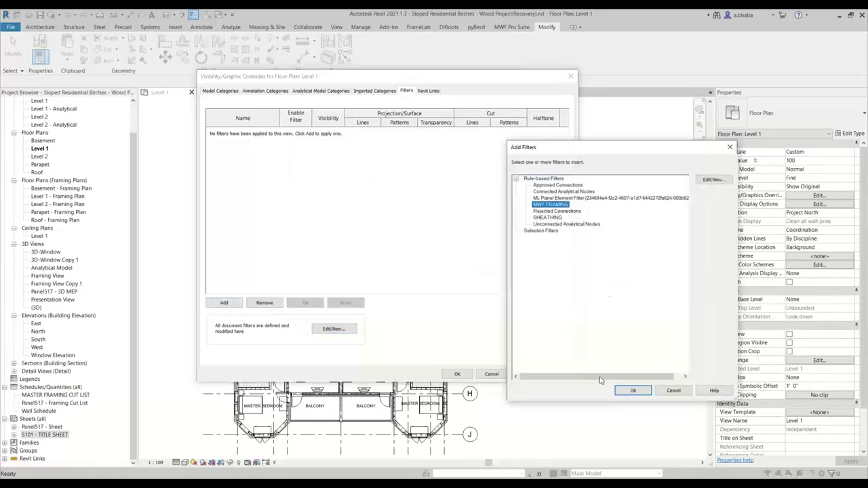
click(634, 391)
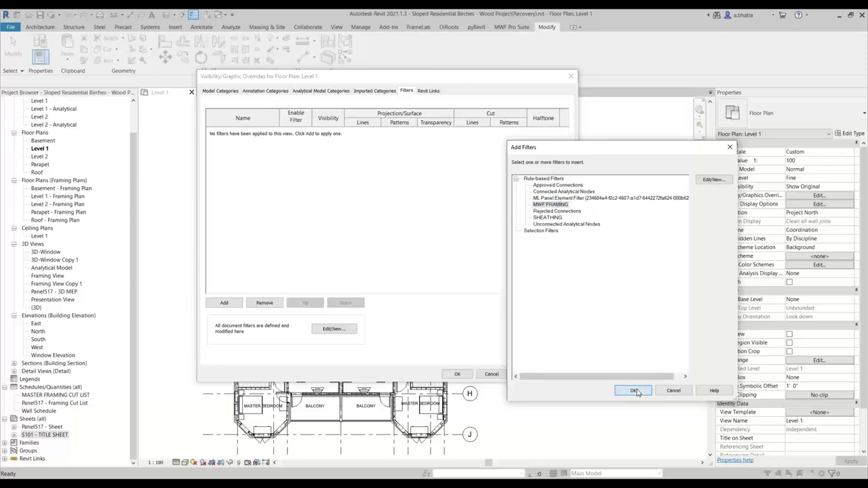
- Turn off the visibility of the MWF FRAMING filter in Level 1 and accept the overrides
click(257, 132)
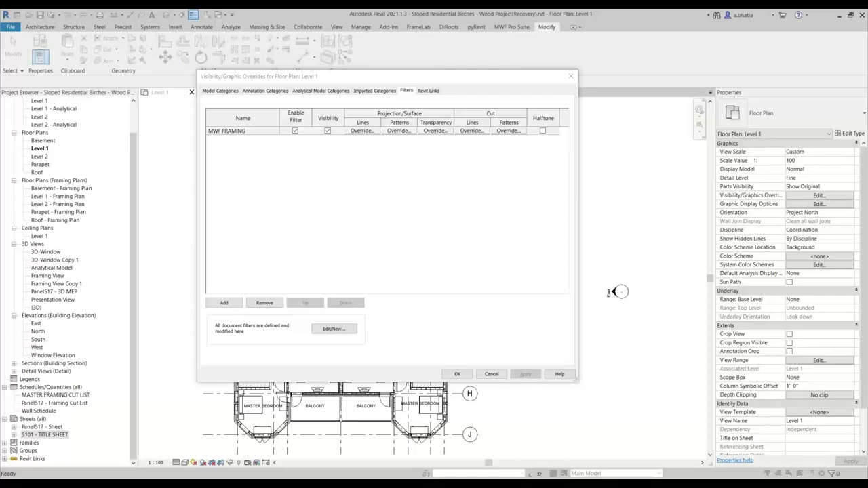
click(345, 130)
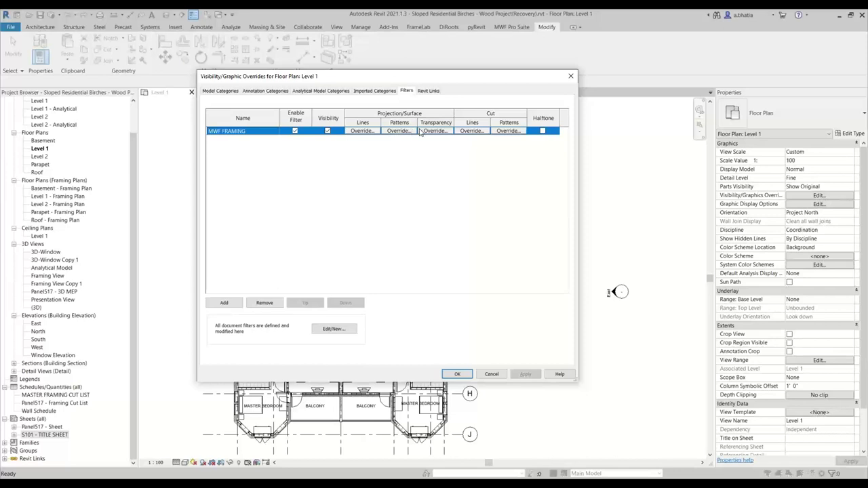
click(328, 131)
click(453, 373)
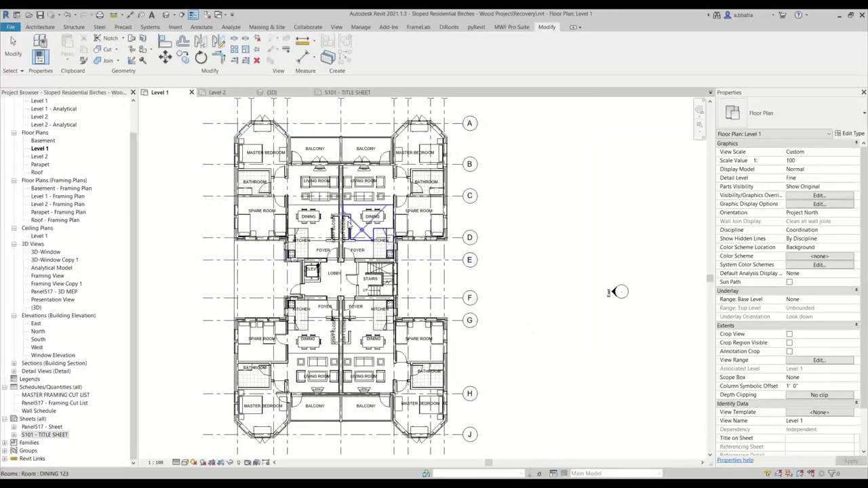
- Place a 300 x 450mm Concrete-Rectangular-Column with its height up to Level 2, beside the wall between the Spare Room and the Living Room
scroll(284, 203, up, 5)
middle_drag(286, 205, 296, 304)
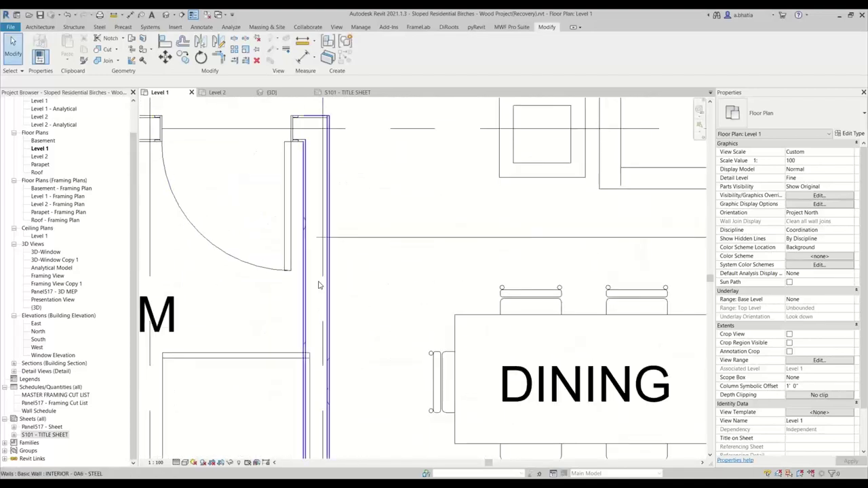
scroll(305, 432, down, 4)
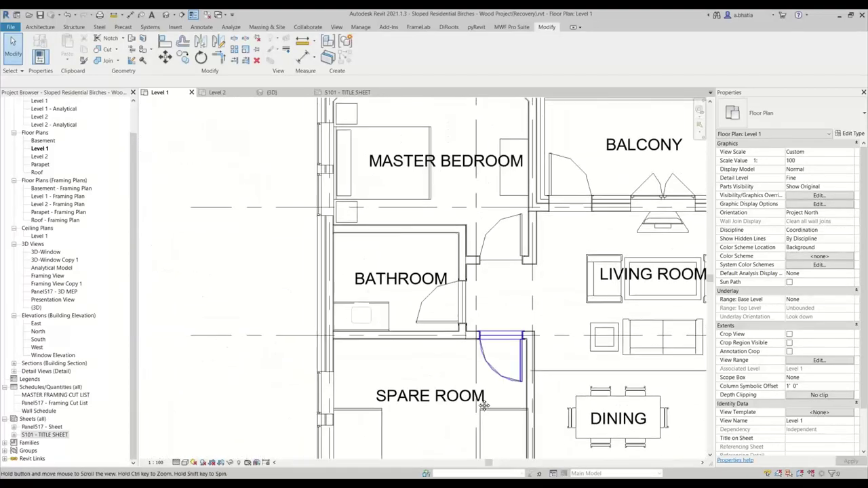
middle_drag(452, 249, 357, 323)
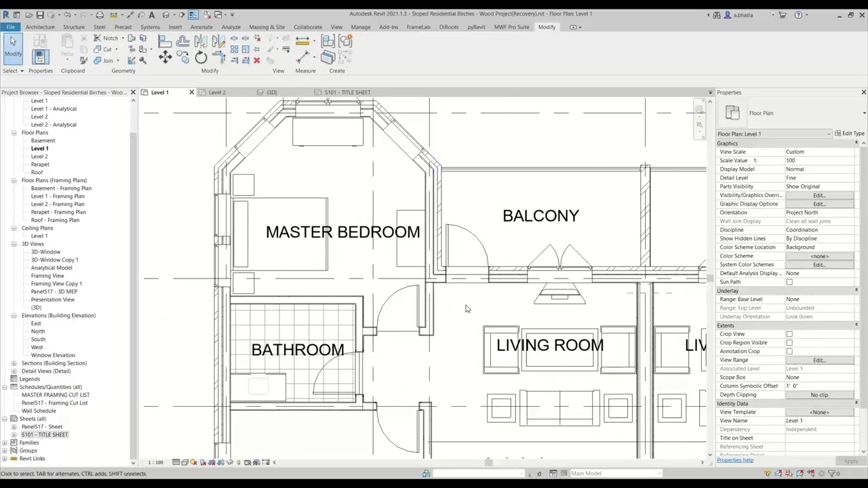
scroll(460, 321, down, 5)
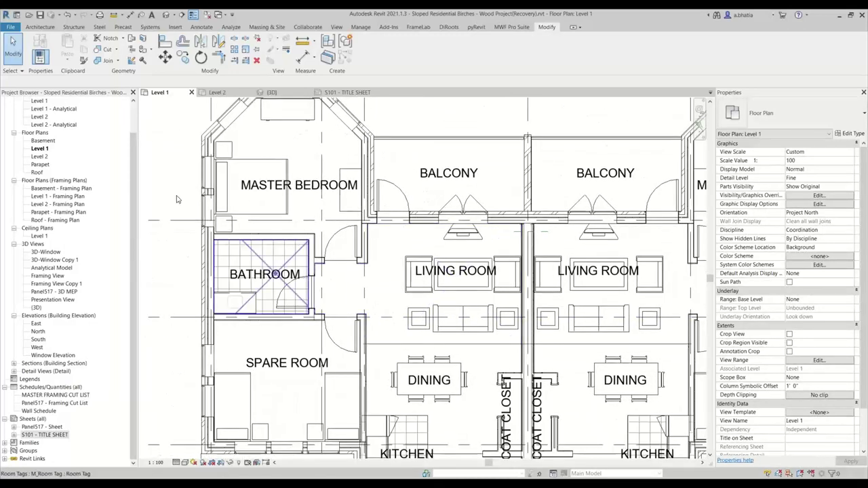
click(71, 27)
click(76, 46)
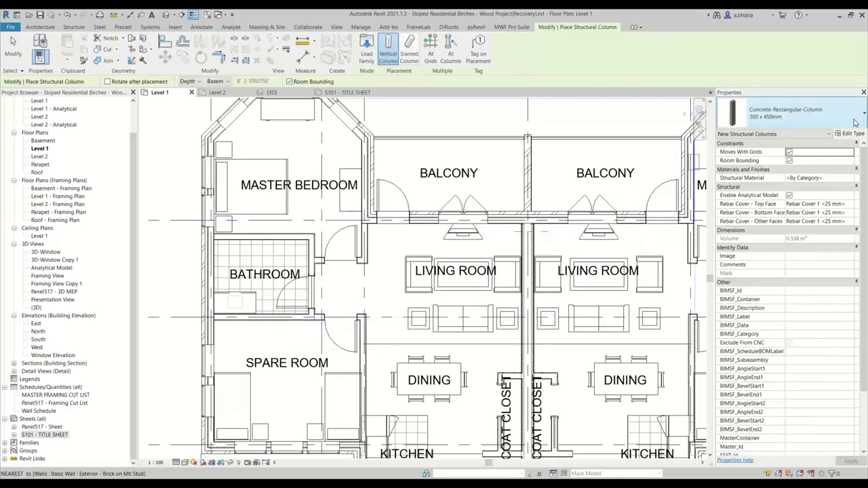
middle_drag(449, 301, 482, 255)
scroll(419, 309, up, 3)
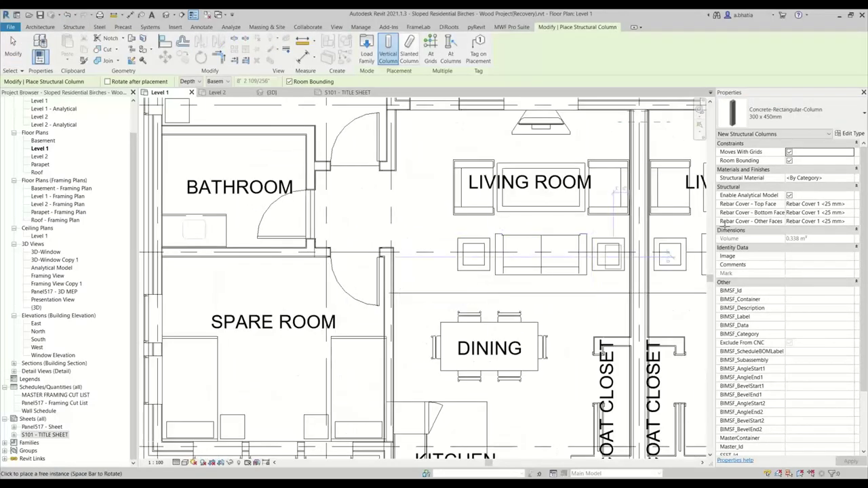
click(188, 81)
click(187, 96)
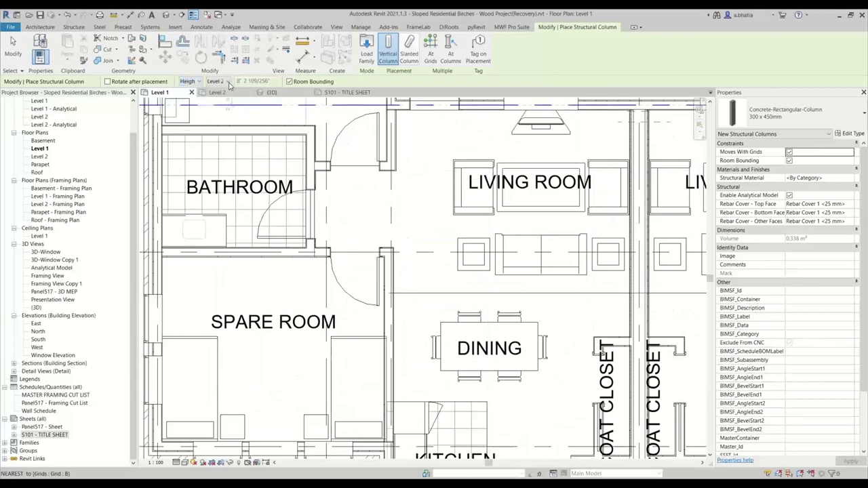
click(406, 263)
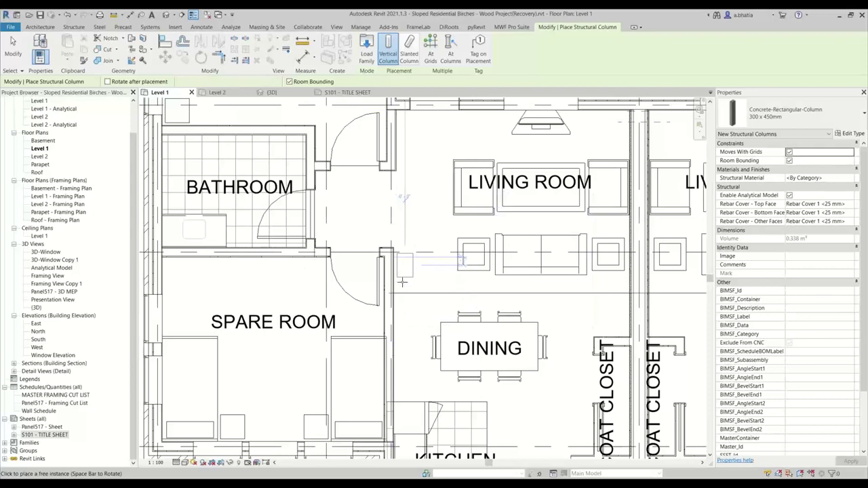
key(Escape)
key(Escape)
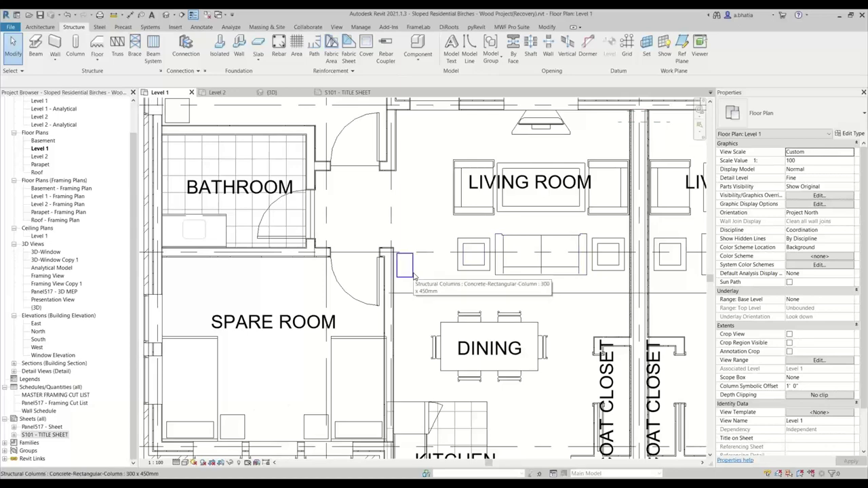
- Examine the placed concrete column's BIMSF_Container and MasterContainer parameters in its properties
click(413, 274)
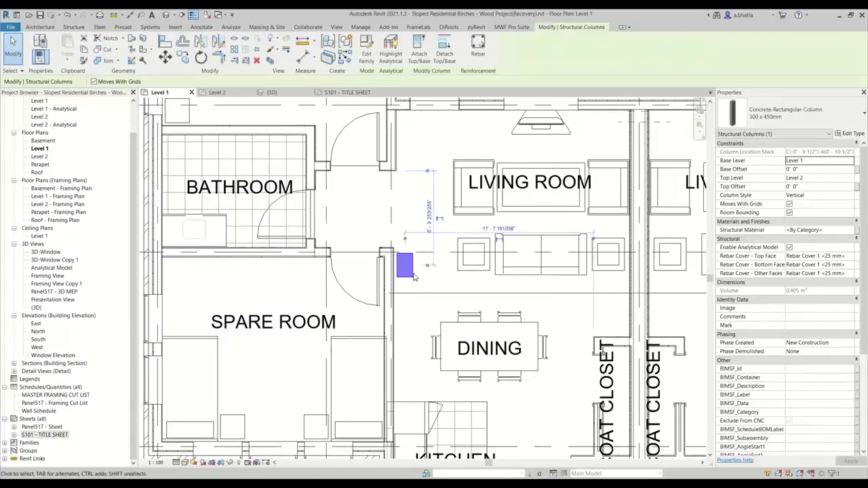
key(Escape)
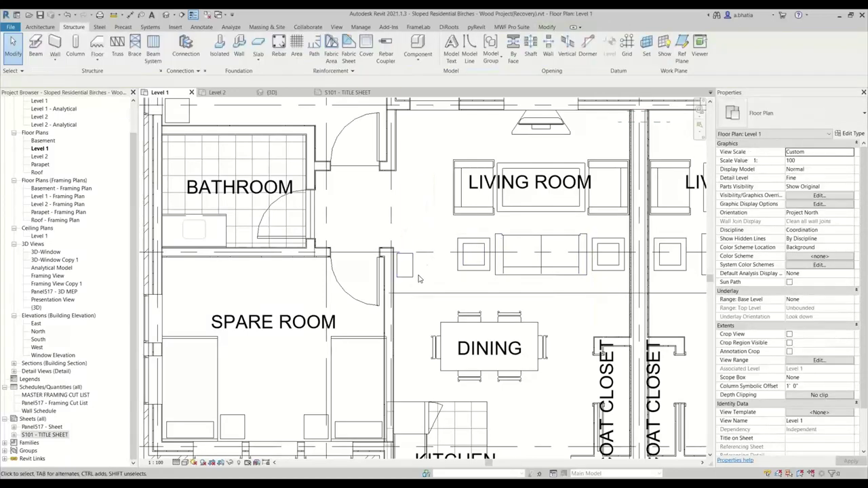
scroll(418, 279, down, 2)
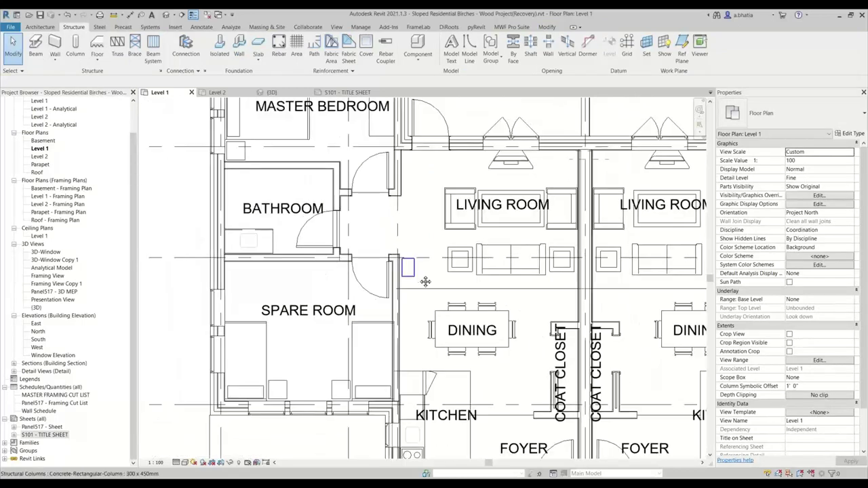
scroll(374, 275, down, 2)
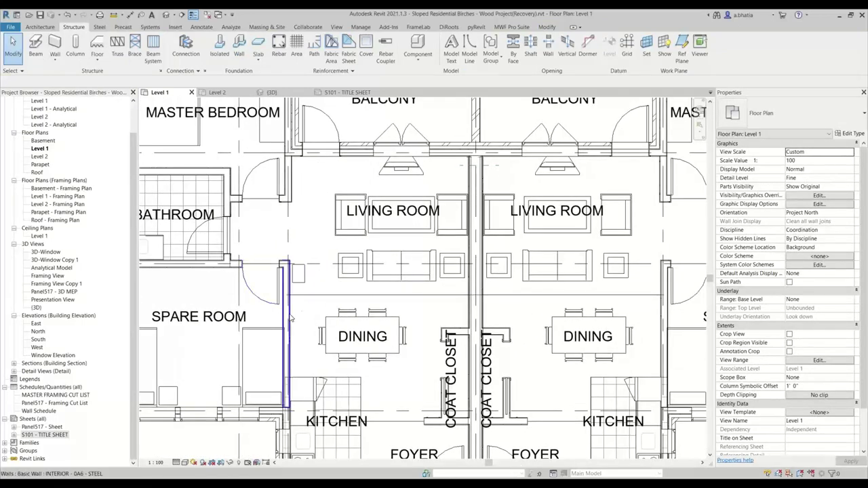
click(298, 274)
scroll(295, 276, down, 3)
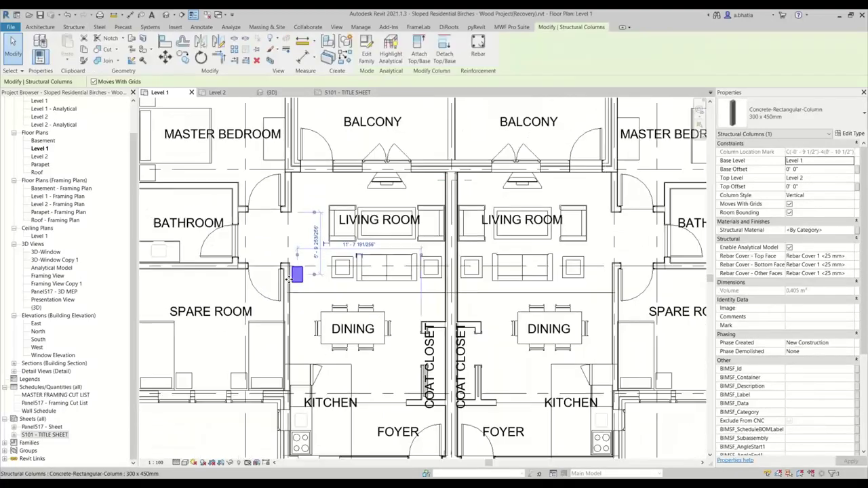
scroll(295, 275, up, 2)
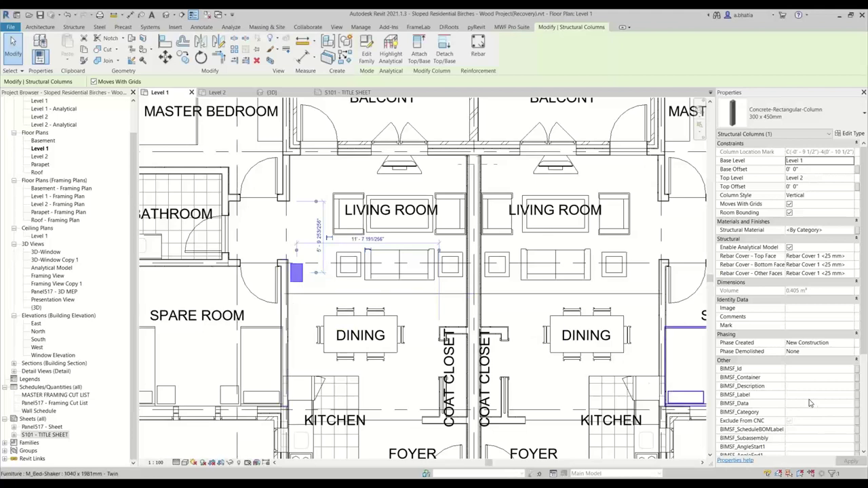
scroll(817, 395, down, 3)
click(812, 291)
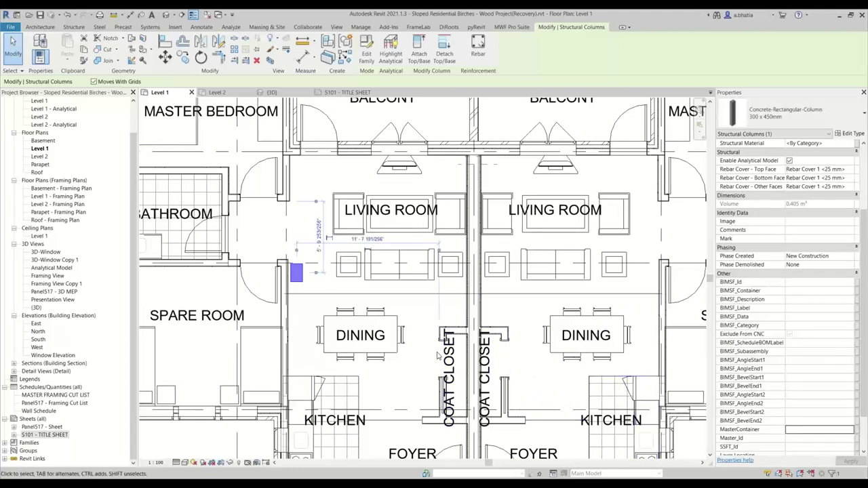
click(830, 431)
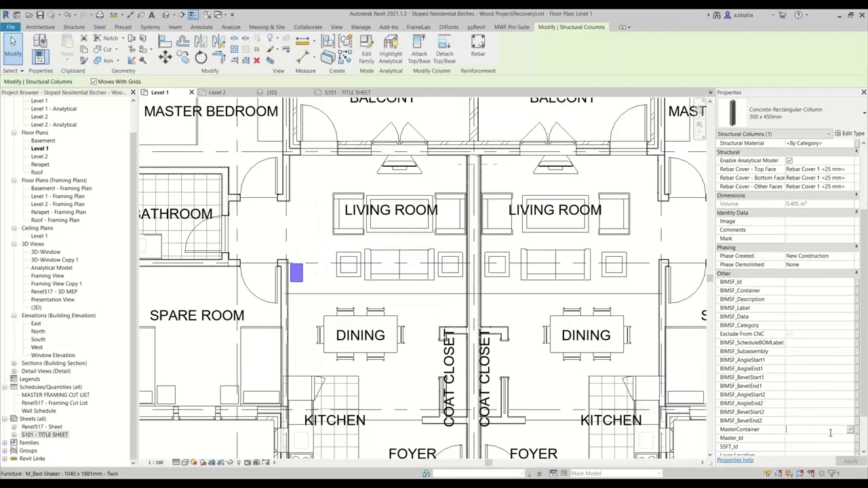
- Set the concrete column's MasterContainer parameter to HELLO and deselect the column
text(HELLO)
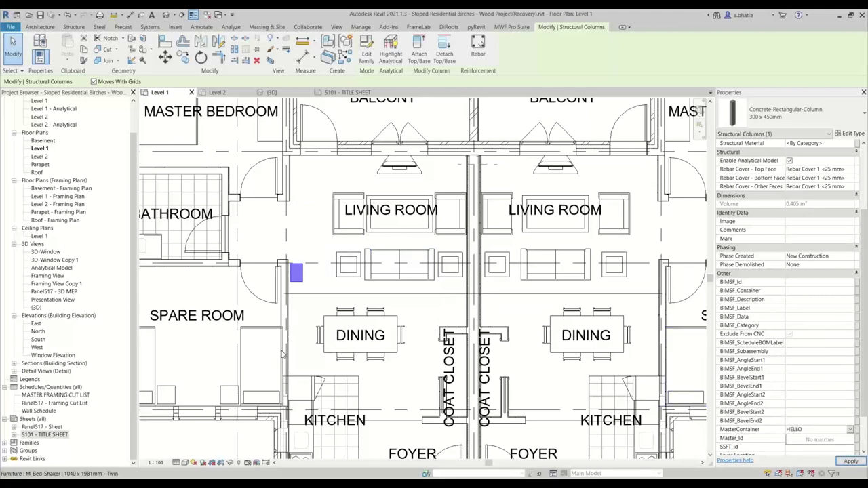
key(Return)
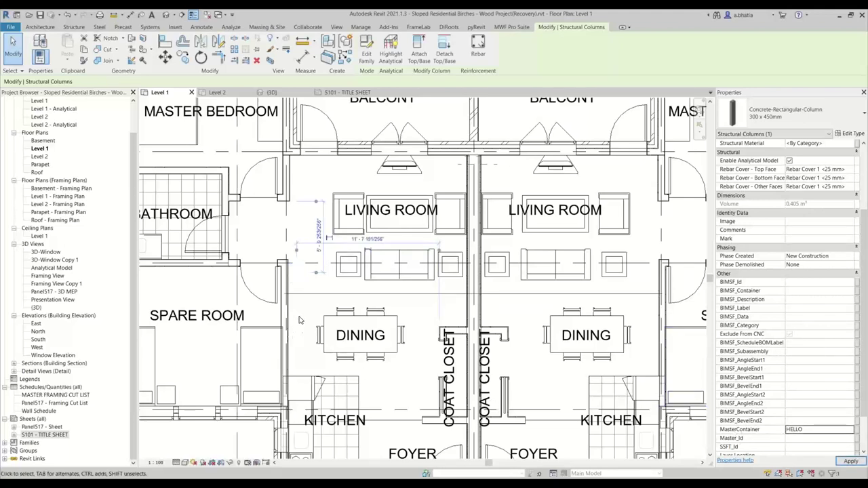
key(Escape)
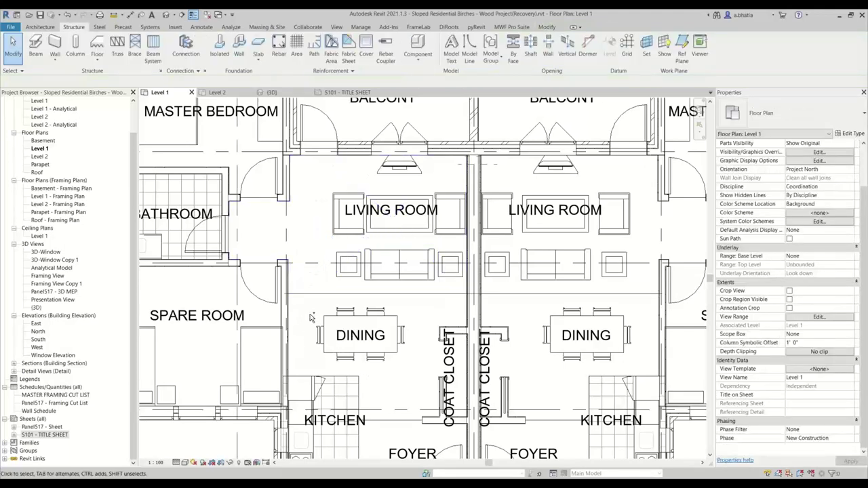
- Examine the Level 1 floor plan from the Spare Room area out to the full building layout
scroll(310, 314, up, 2)
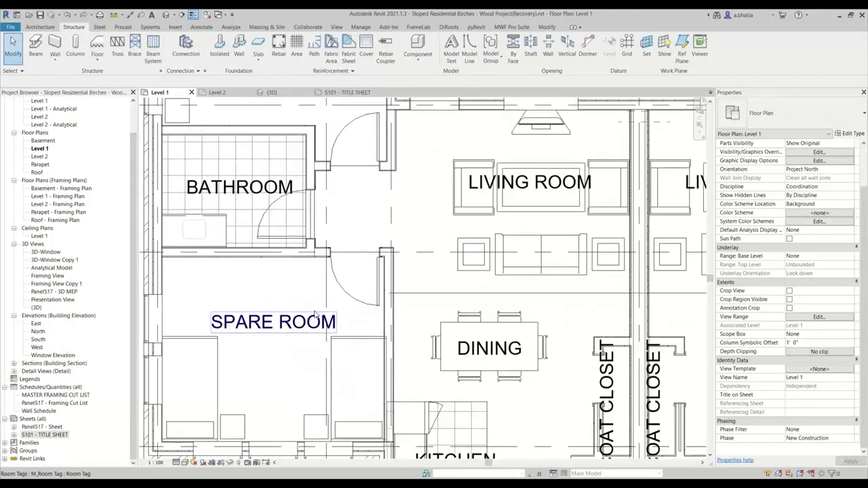
scroll(402, 282, down, 2)
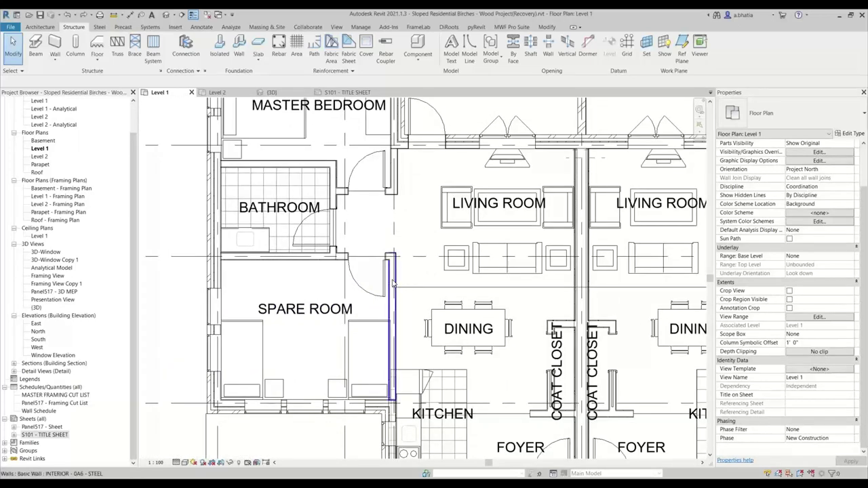
scroll(423, 271, down, 4)
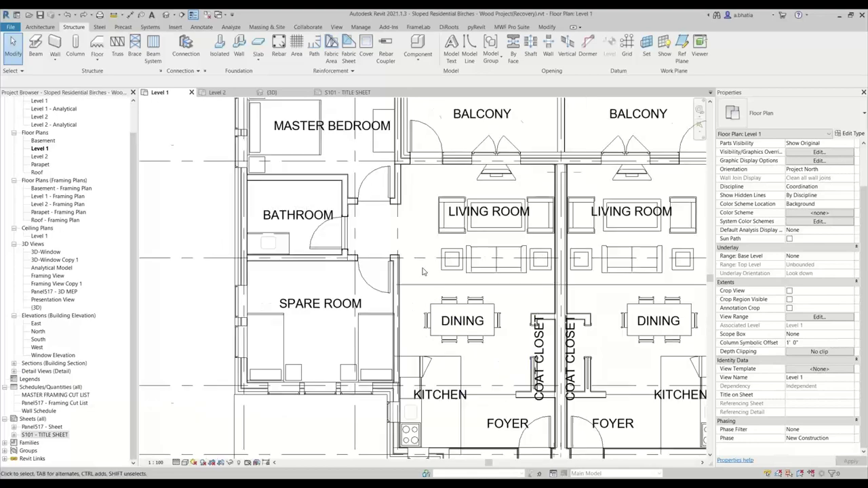
scroll(475, 291, down, 3)
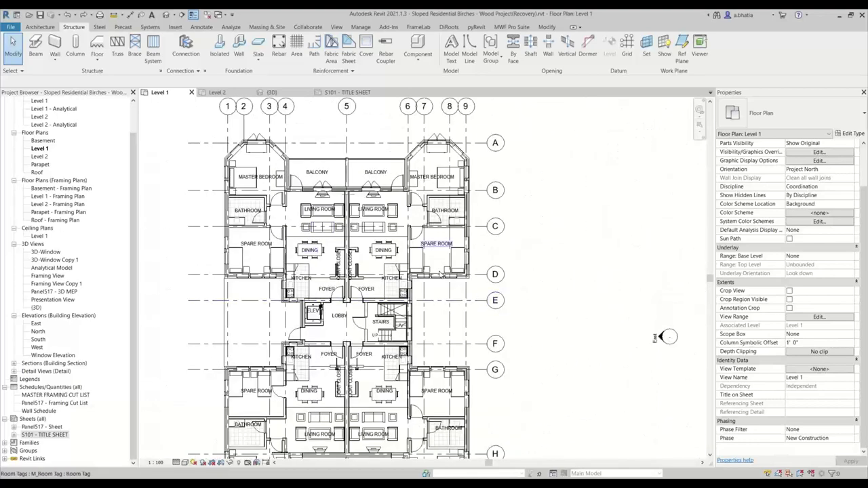
scroll(482, 310, up, 2)
scroll(473, 319, down, 3)
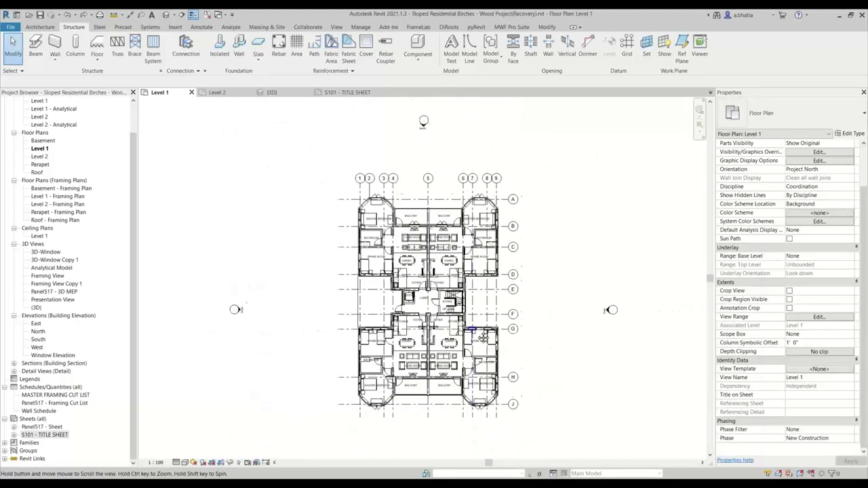
scroll(500, 312, up, 2)
mouse_move(500, 312)
middle_down()
mouse_move(505, 323)
mouse_move(489, 315)
middle_up()
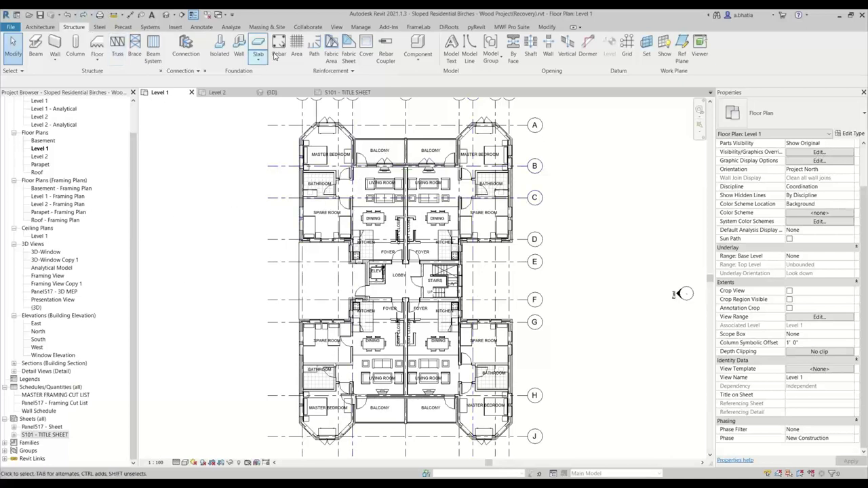
- Create a view template from the current Level 1 view, named ARCH FLOOR PLAN
click(336, 27)
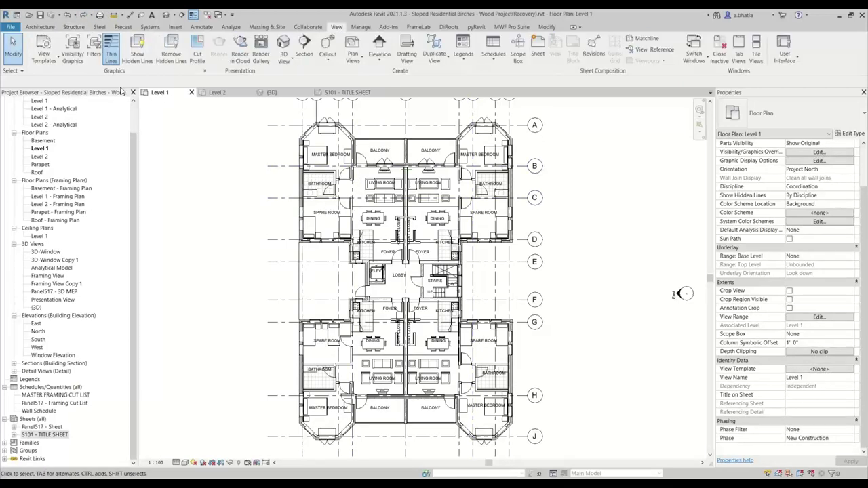
click(55, 62)
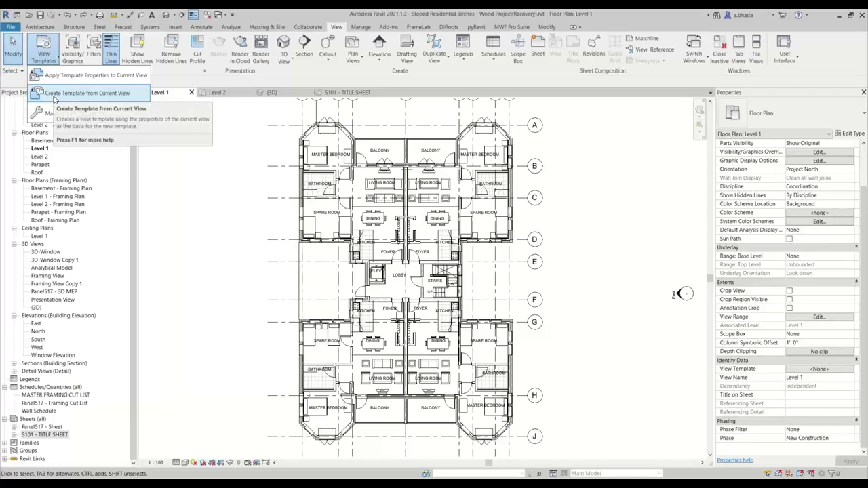
click(54, 95)
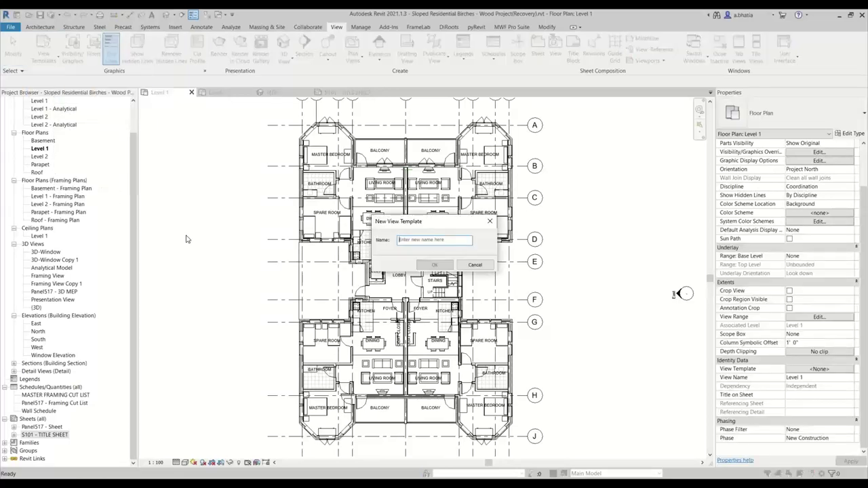
click(404, 239)
text(ARCH FLOOR PLAN)
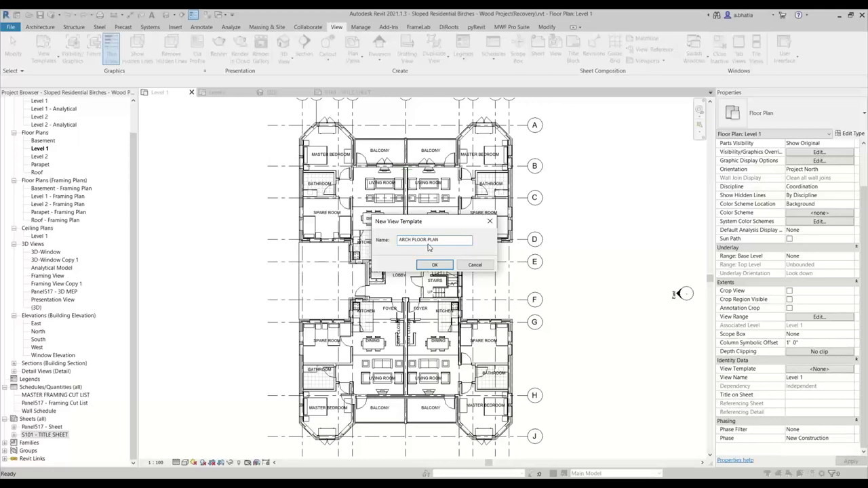
click(434, 265)
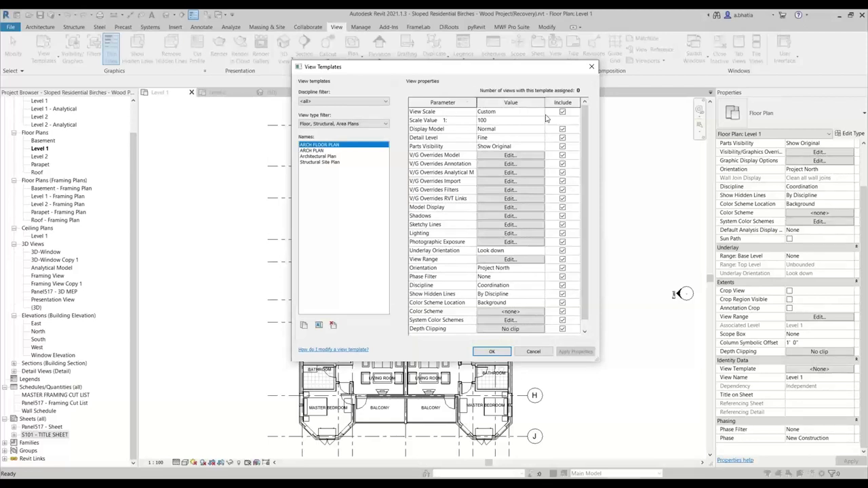
click(555, 200)
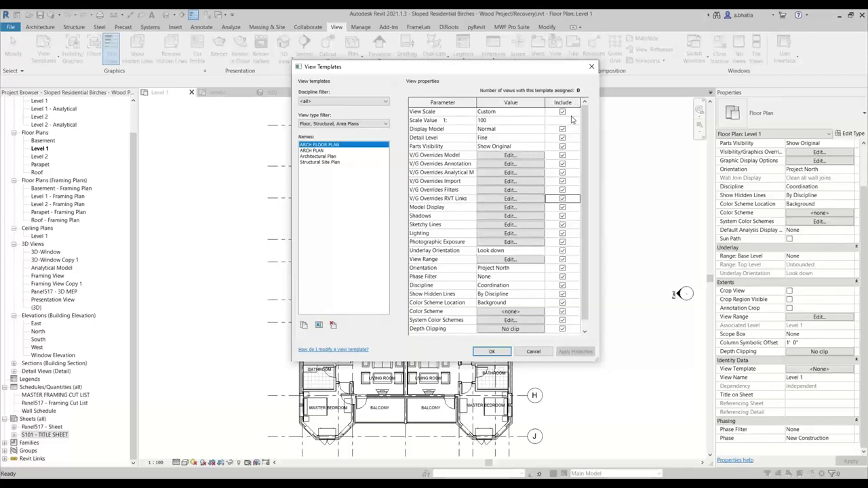
click(562, 200)
click(562, 200)
- Set the view scale of the ARCH FLOOR PLAN template to 1/4" = 1'-0"
click(543, 112)
click(543, 112)
click(543, 112)
click(542, 112)
scroll(510, 144, down, 1)
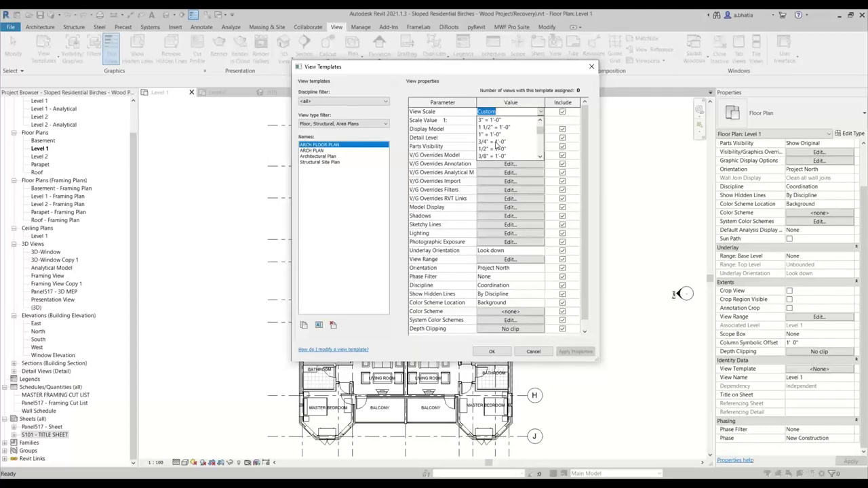
scroll(497, 144, down, 1)
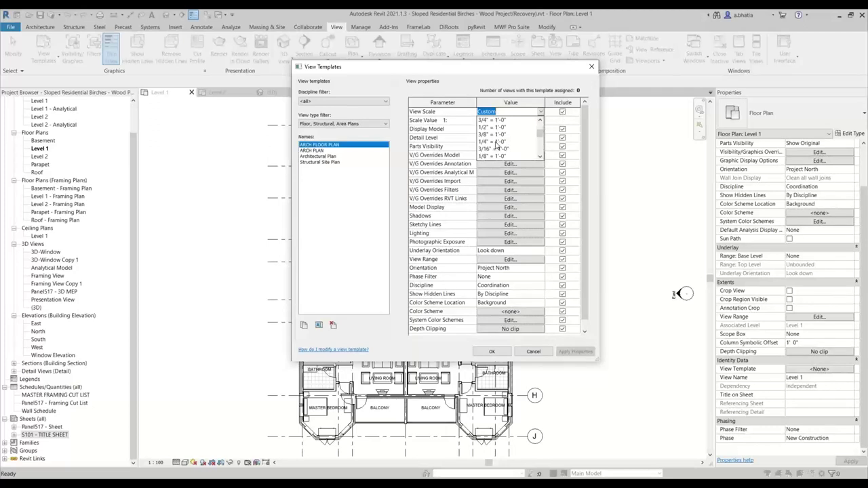
scroll(497, 145, up, 1)
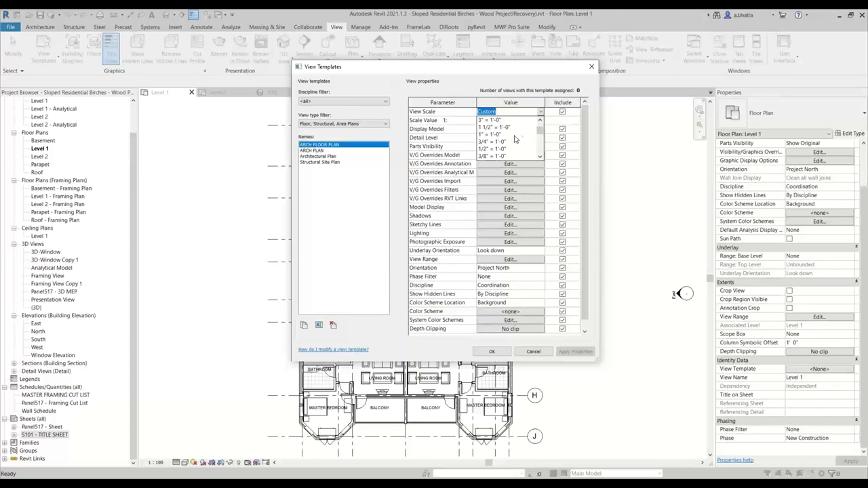
scroll(491, 154, down, 1)
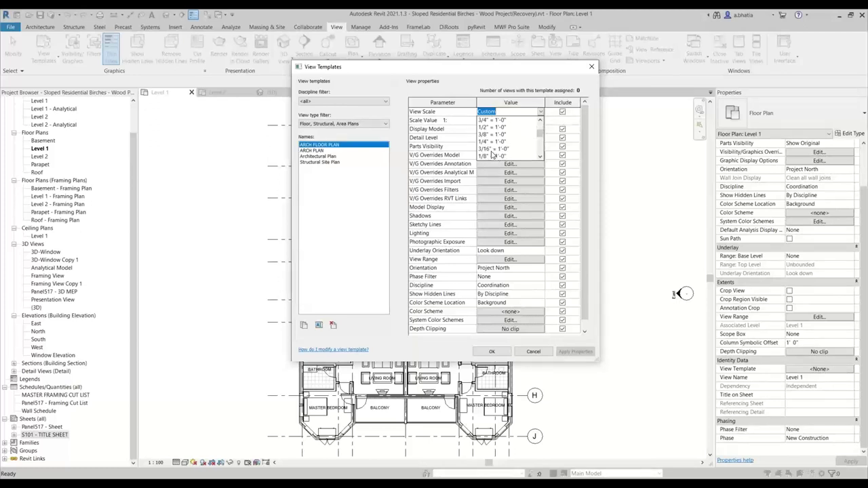
click(487, 141)
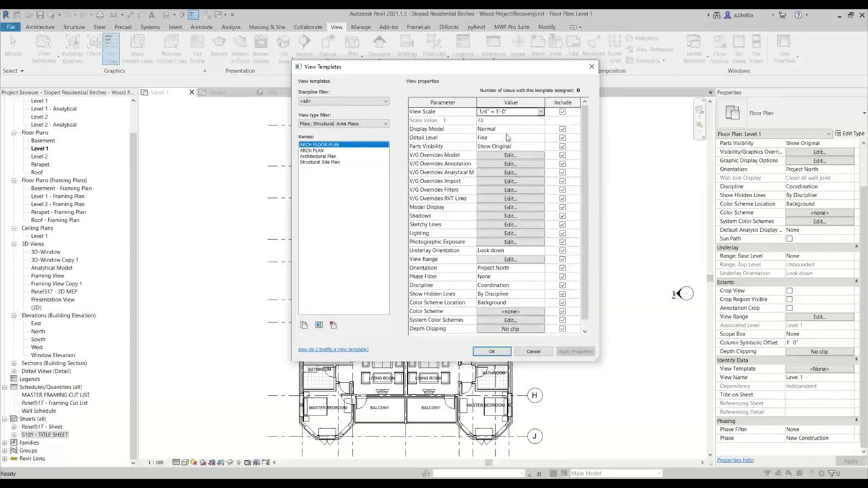
- Exclude View Range from the ARCH FLOOR PLAN template, accept the template, and dismiss the save reminder without saving
scroll(536, 259, down, 1)
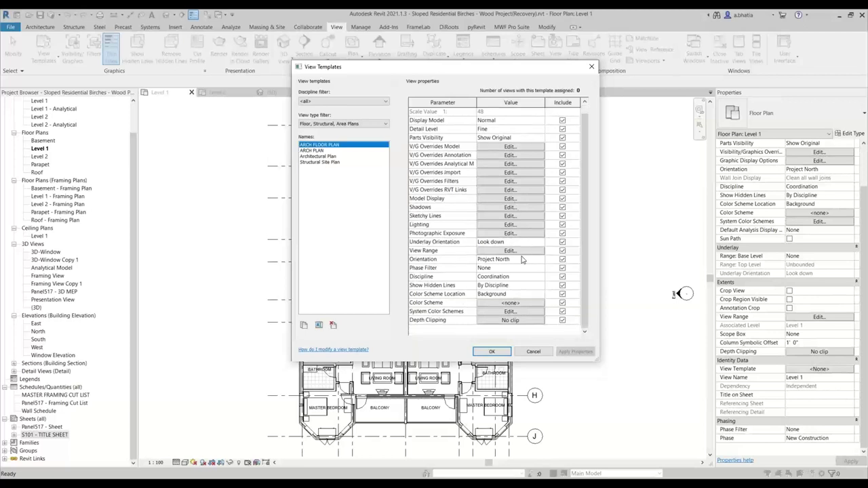
click(562, 251)
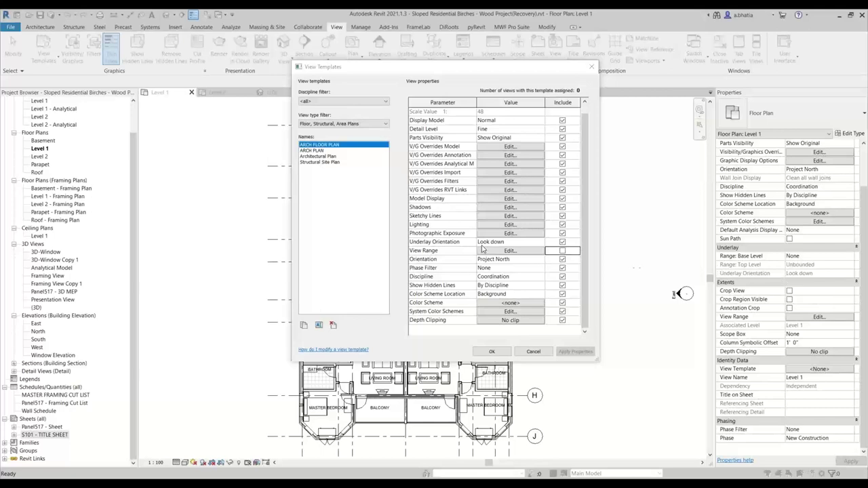
click(495, 351)
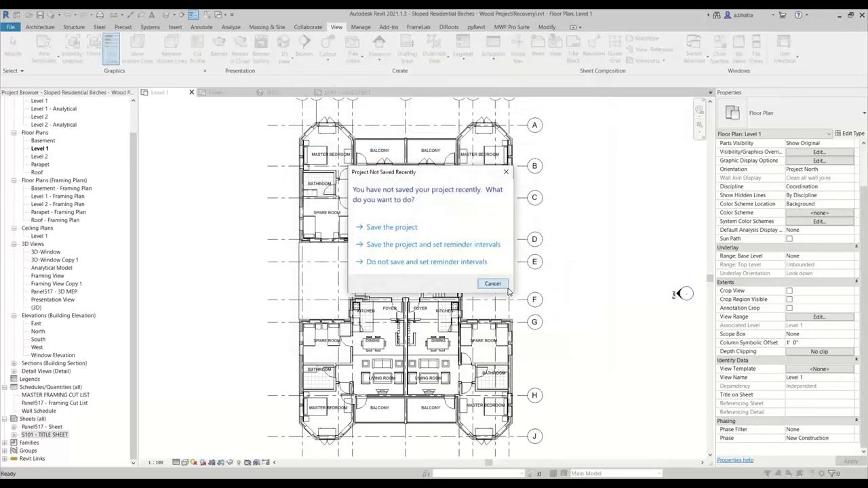
click(493, 284)
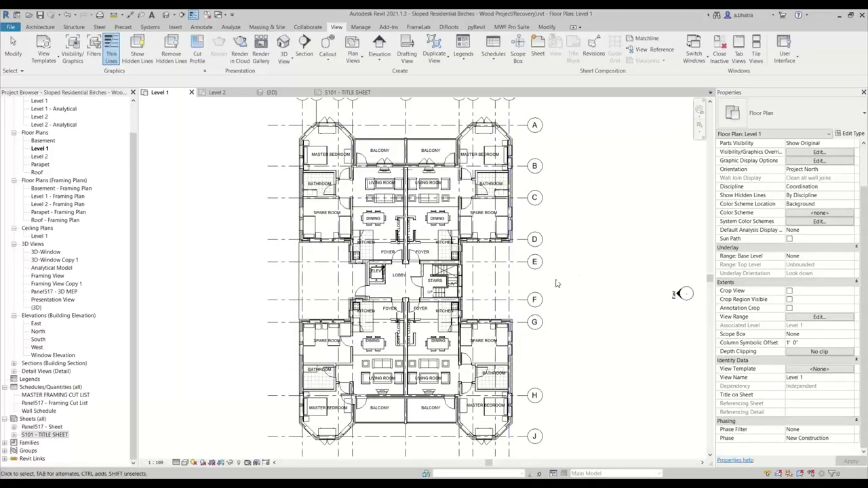
- Assign the ARCH FLOOR PLAN template to the Basement, Level 1, Level 2, Parapet and Roof floor plans together
click(42, 140)
shift+click(35, 172)
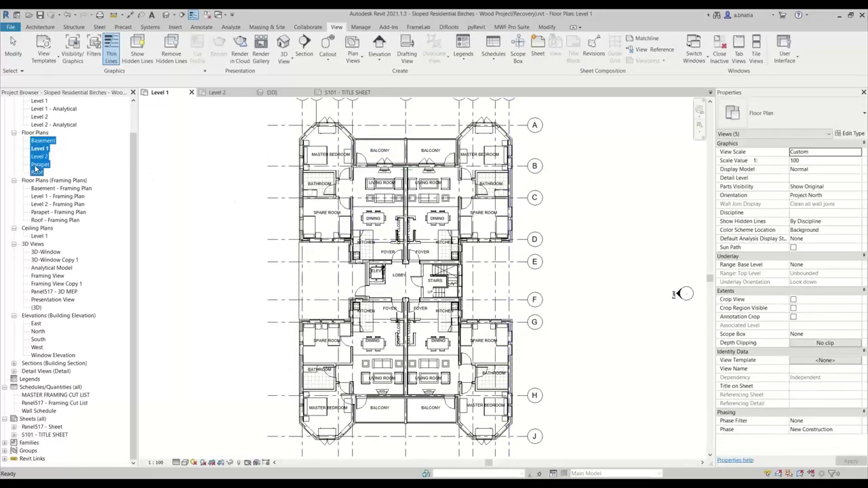
click(812, 361)
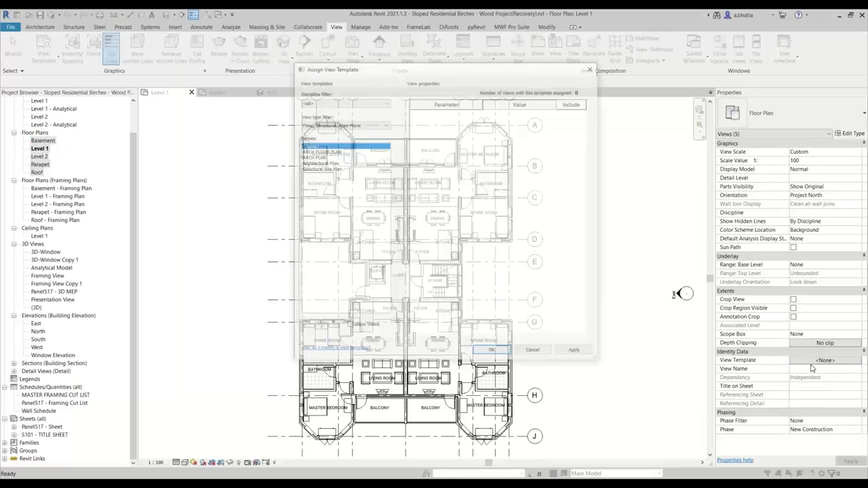
click(336, 151)
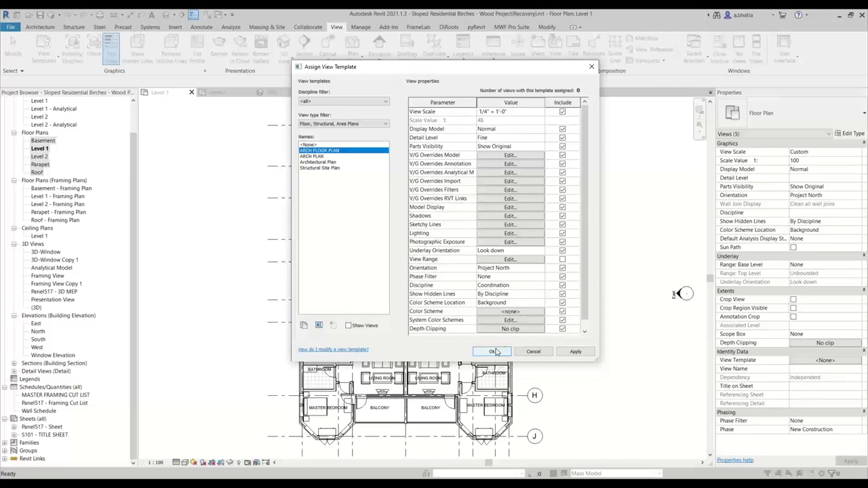
click(494, 351)
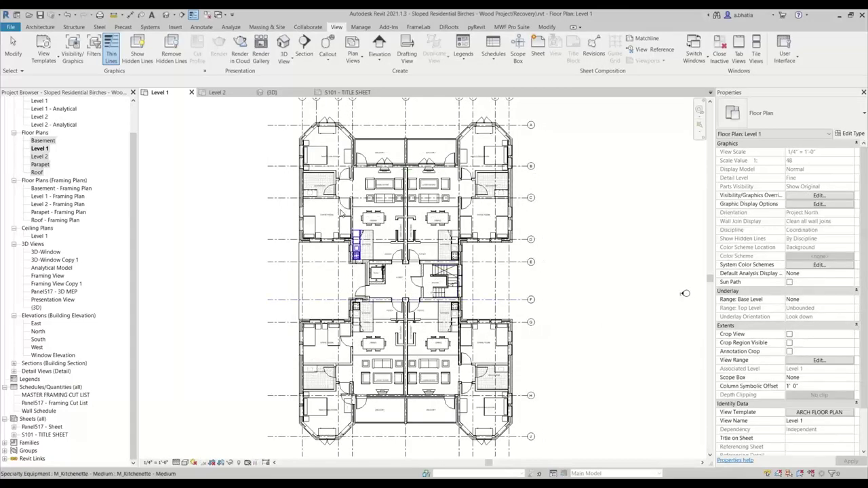
- Close the {3D} view and the S101 title sheet, and tile the Level 1 and Level 2 plans side by side
click(308, 92)
click(308, 93)
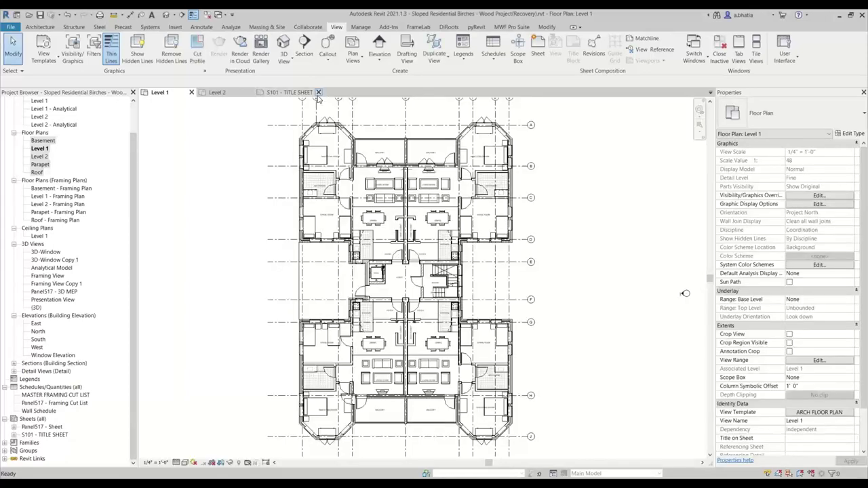
key(w)
key(t)
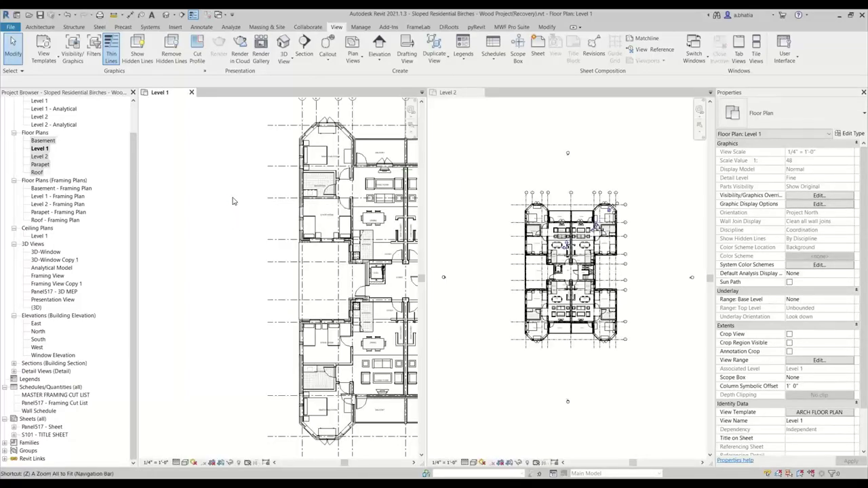
key(z)
key(a)
scroll(315, 247, up, 5)
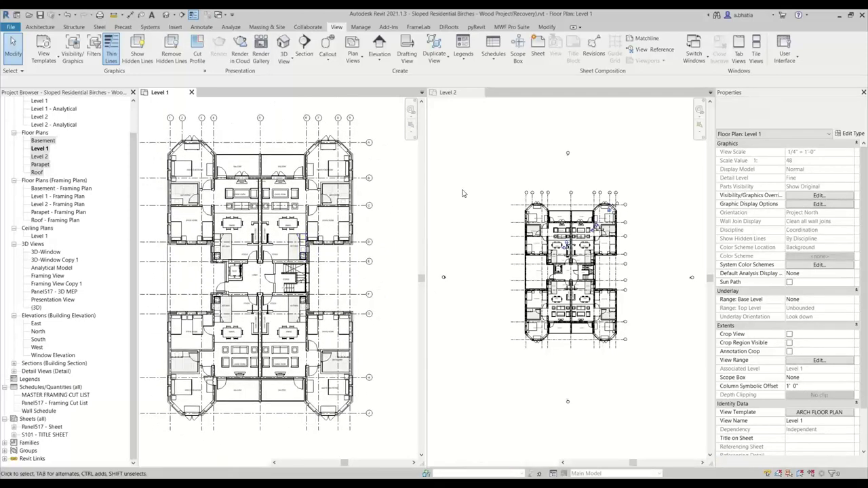
scroll(439, 179, up, 5)
scroll(439, 178, down, 6)
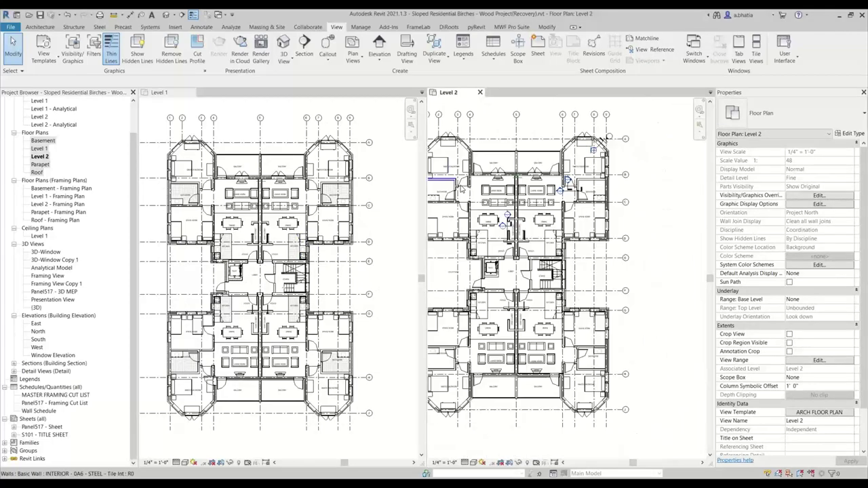
- In the ARCH FLOOR PLAN template's model overrides, give the Walls cut pattern a solid fill background in red
click(798, 414)
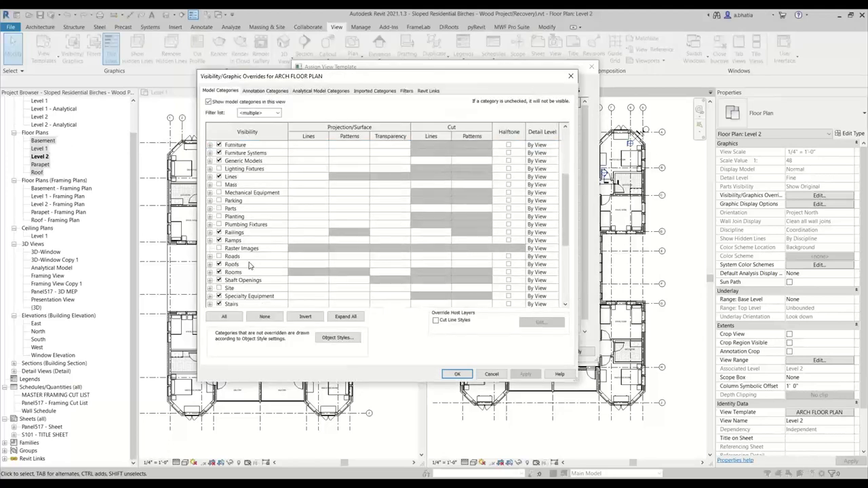
scroll(261, 265, down, 9)
click(241, 294)
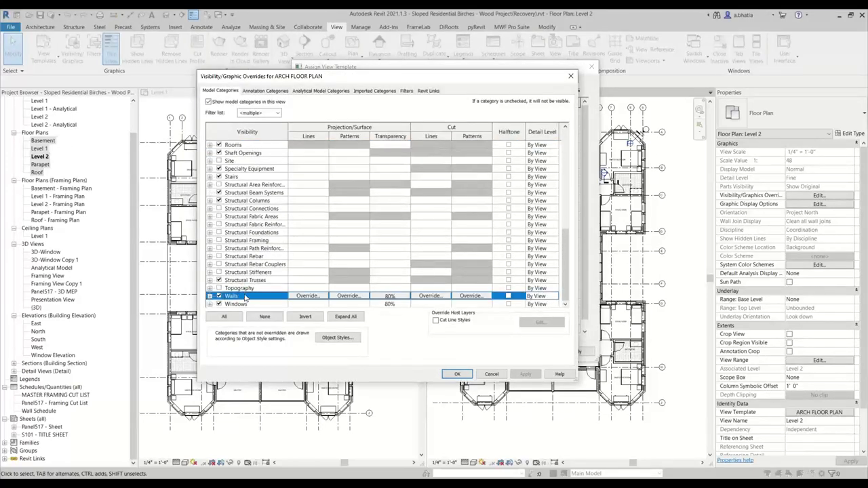
click(465, 297)
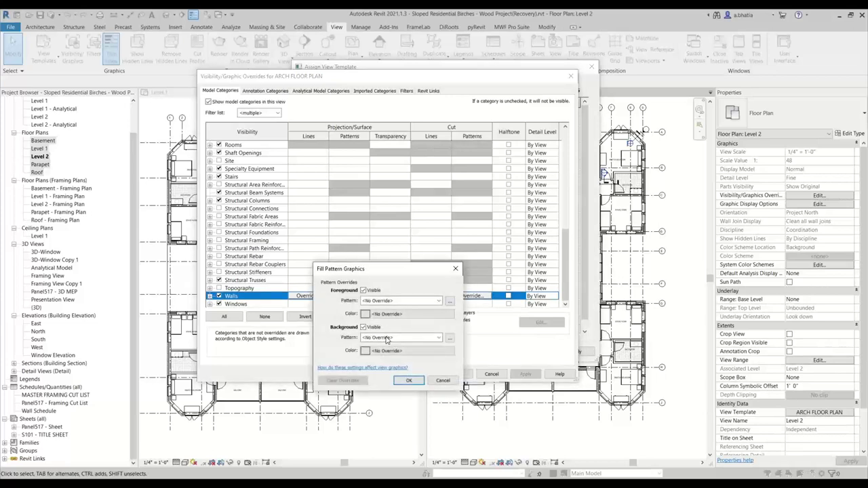
click(387, 337)
scroll(386, 336, down, 2)
click(388, 337)
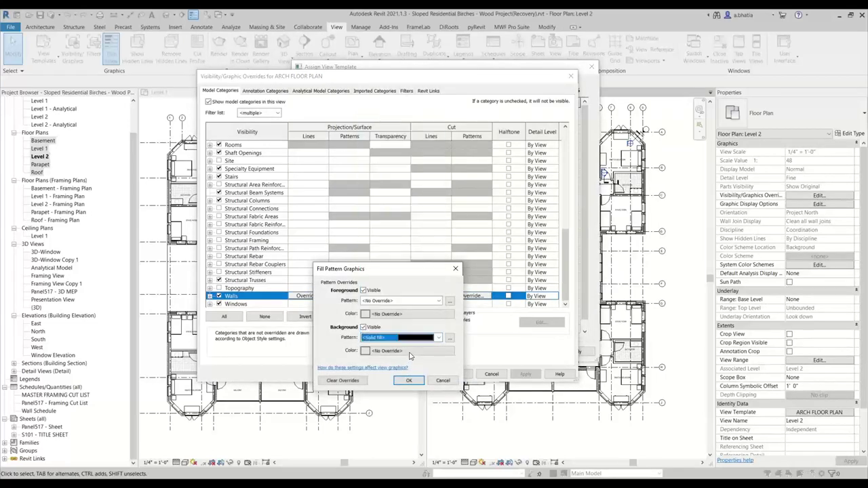
click(384, 350)
click(310, 338)
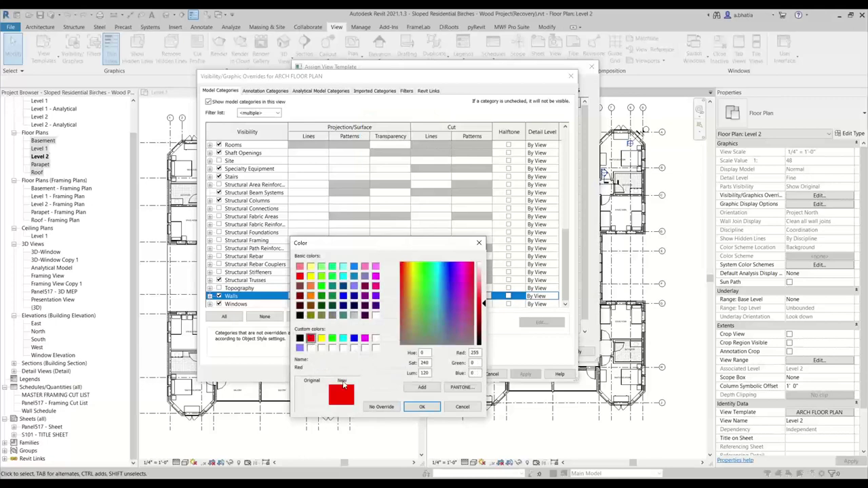
click(422, 407)
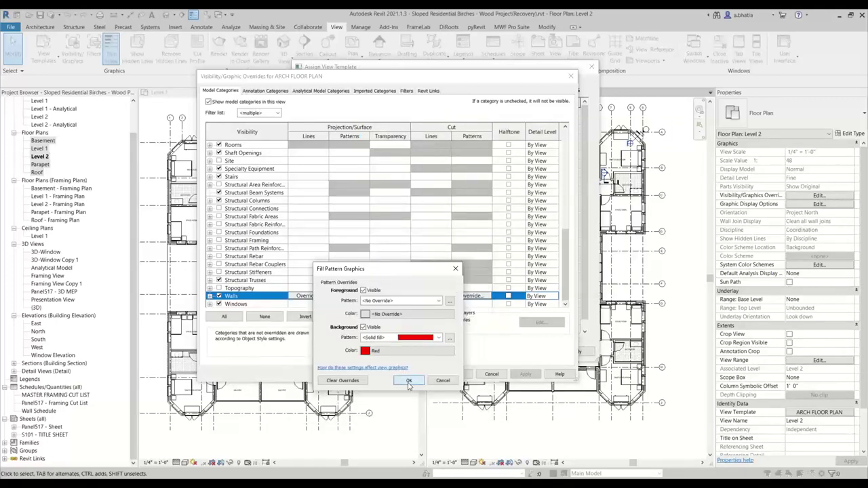
click(409, 379)
- Set the Walls projection/surface pattern background to a cyan solid fill, and accept the overrides and the view template
click(348, 296)
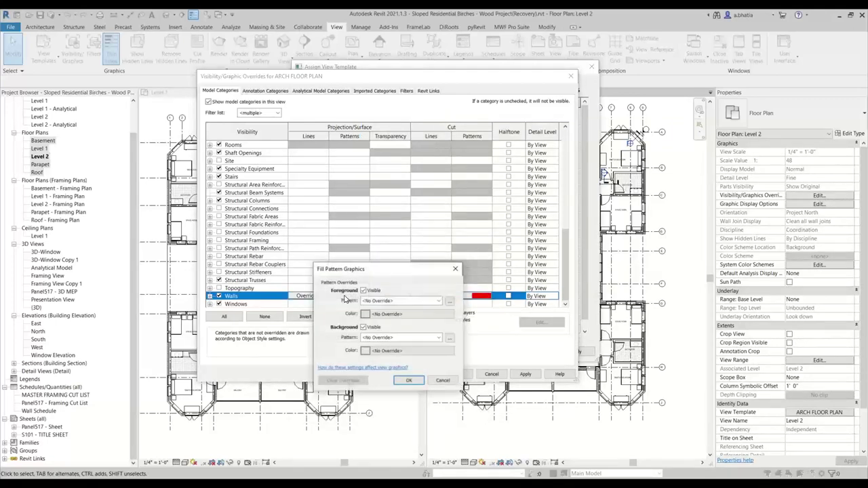
click(397, 337)
click(414, 127)
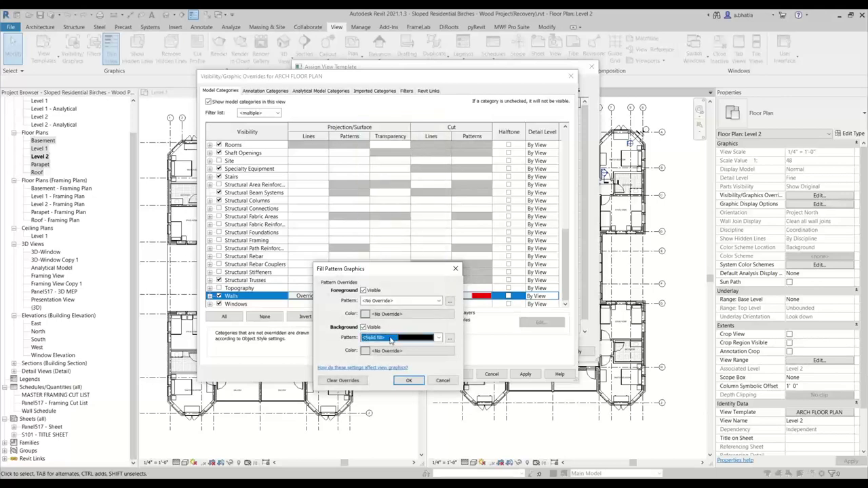
click(385, 350)
click(342, 338)
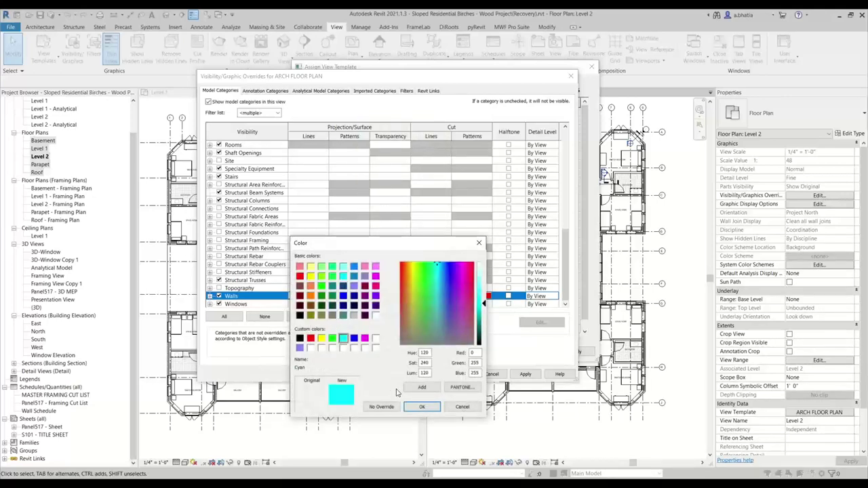
click(421, 406)
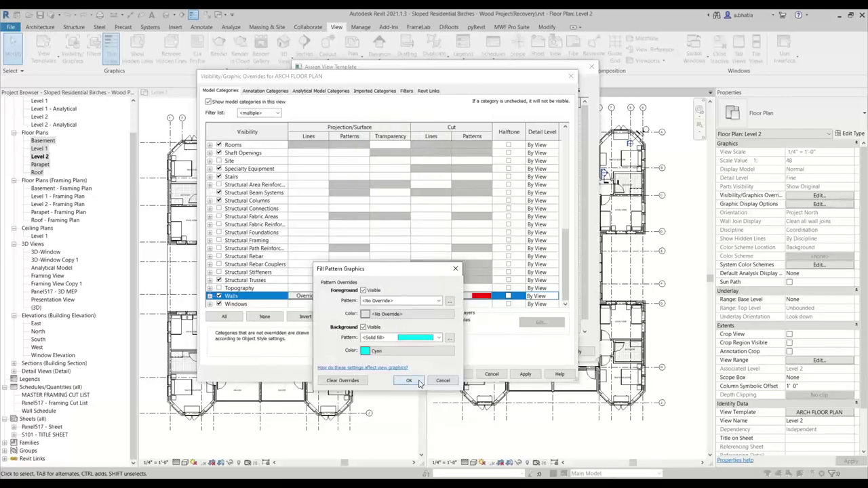
click(419, 383)
click(459, 379)
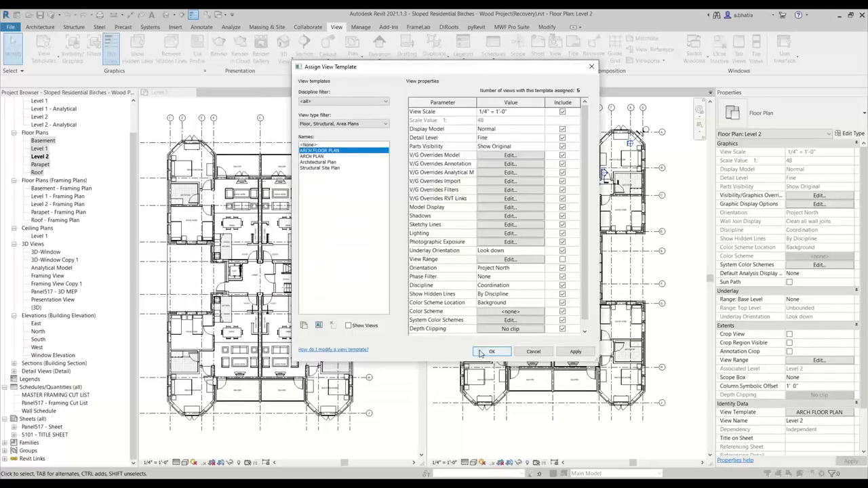
click(481, 354)
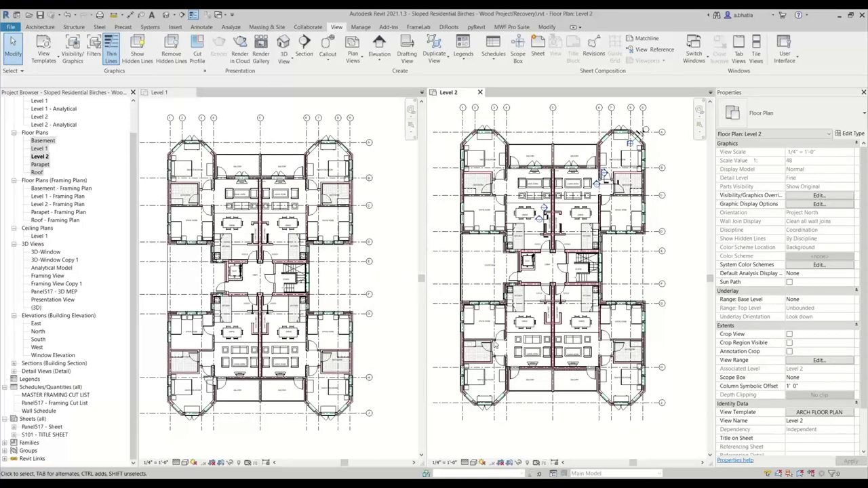
- Inspect the wall fills in the Level 2 and Level 1 plans, and dismiss the view template settings without changes
scroll(599, 334, up, 5)
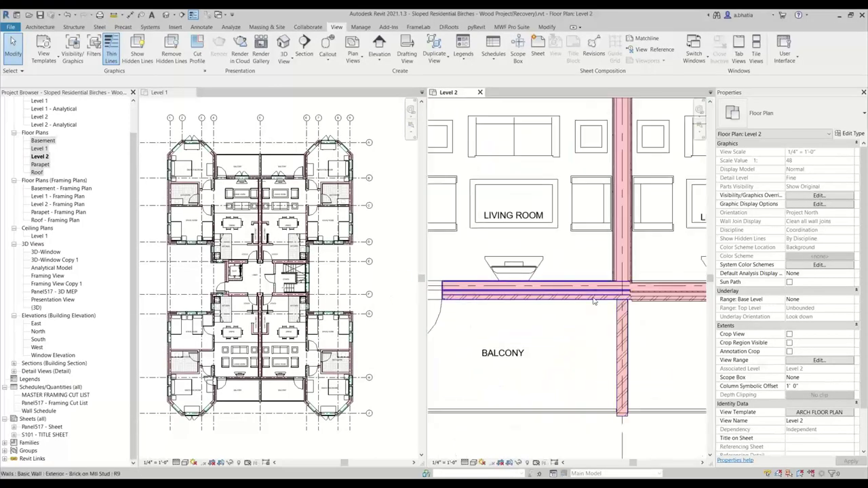
scroll(600, 301, down, 2)
scroll(600, 300, down, 2)
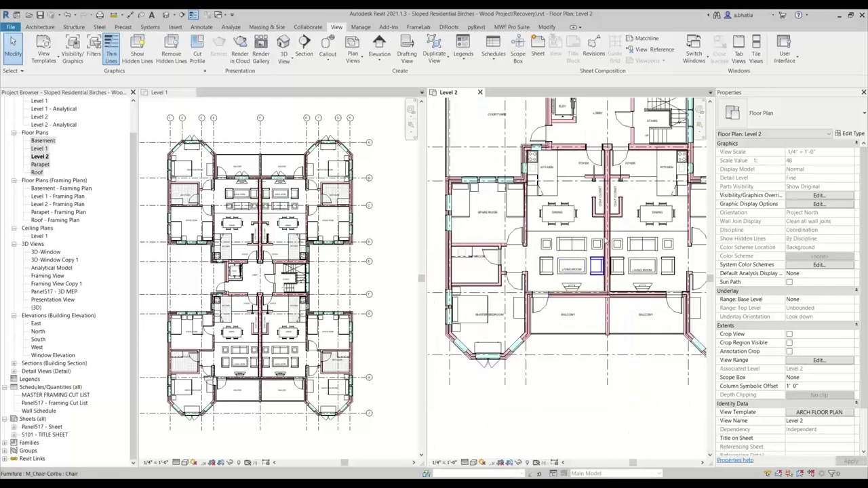
scroll(600, 300, down, 3)
scroll(349, 340, up, 5)
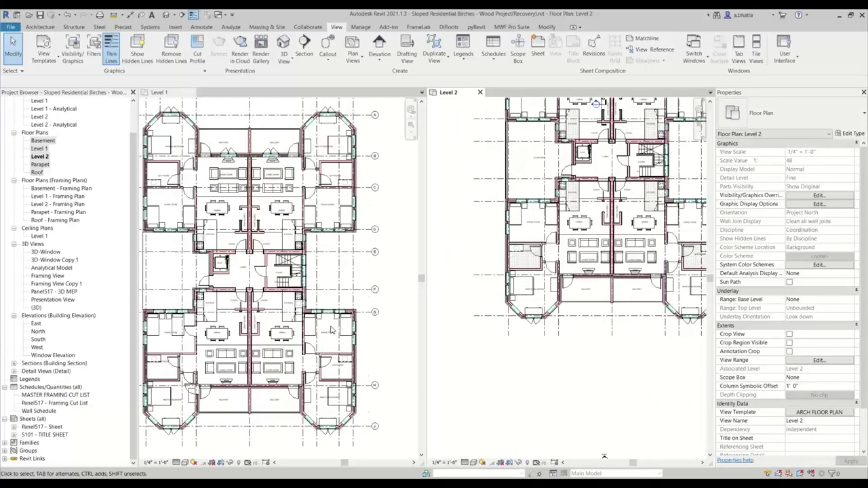
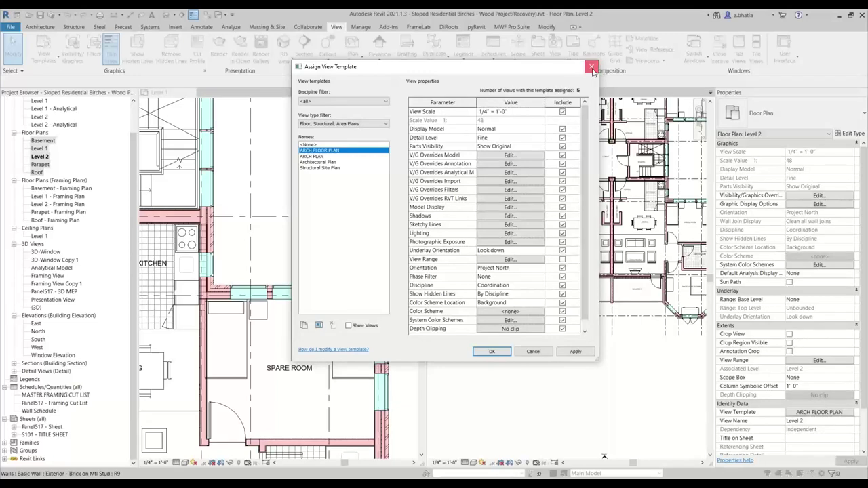
click(591, 69)
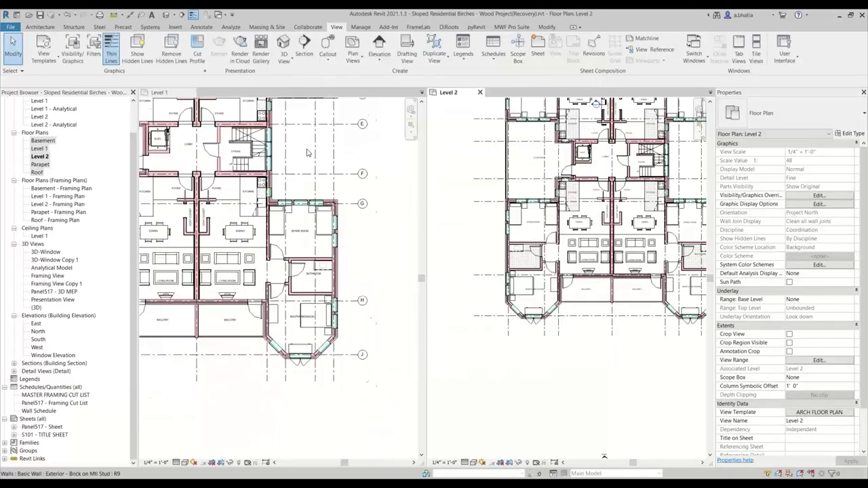
- Close the Level 2 floor plan and open the Panel517 sheet
click(480, 92)
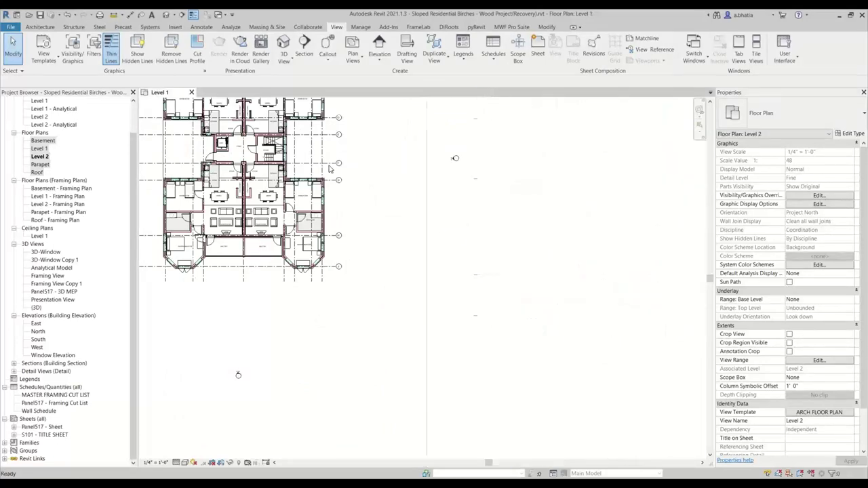
middle_drag(307, 176, 368, 269)
scroll(368, 269, down, 2)
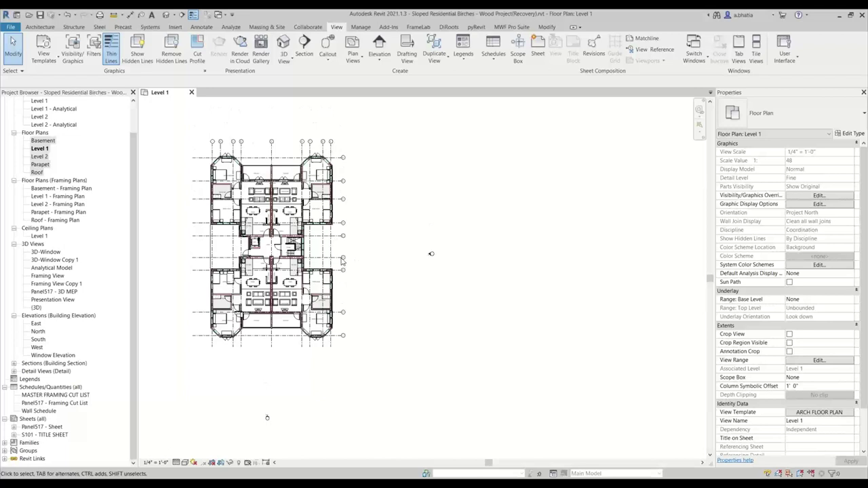
click(37, 427)
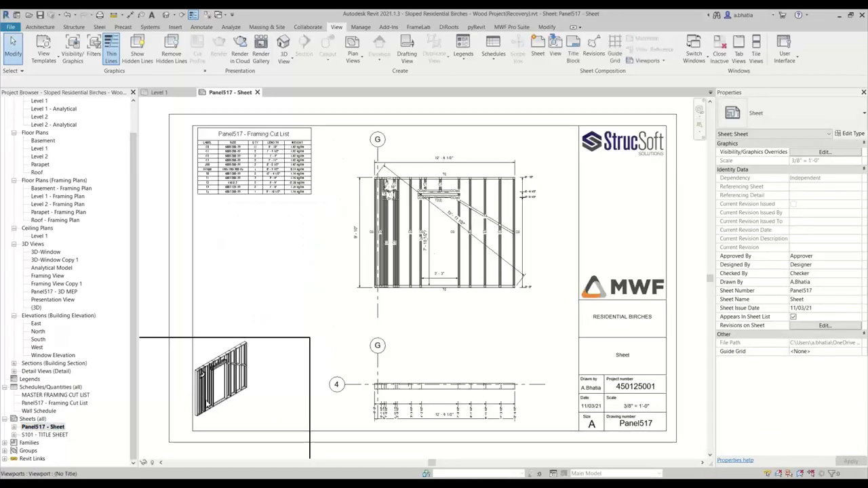
scroll(317, 237, down, 1)
scroll(228, 315, down, 2)
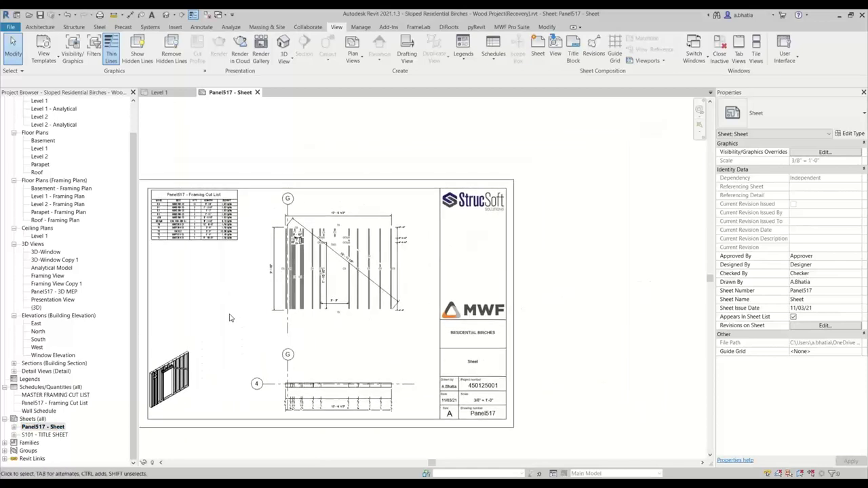
scroll(242, 329, up, 1)
- Activate the sheet's 3D viewport, hide the two stray window trim pieces outside the title block, and deactivate the view
double_click(243, 330)
scroll(239, 331, down, 2)
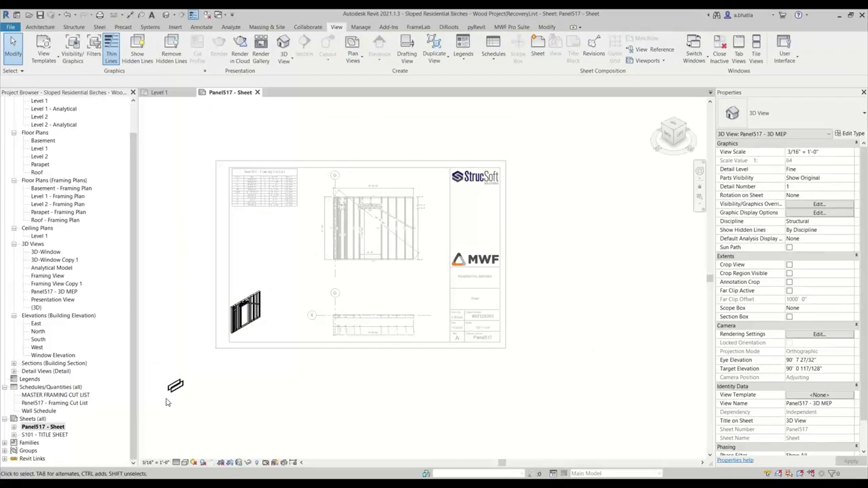
click(171, 387)
scroll(171, 389, up, 5)
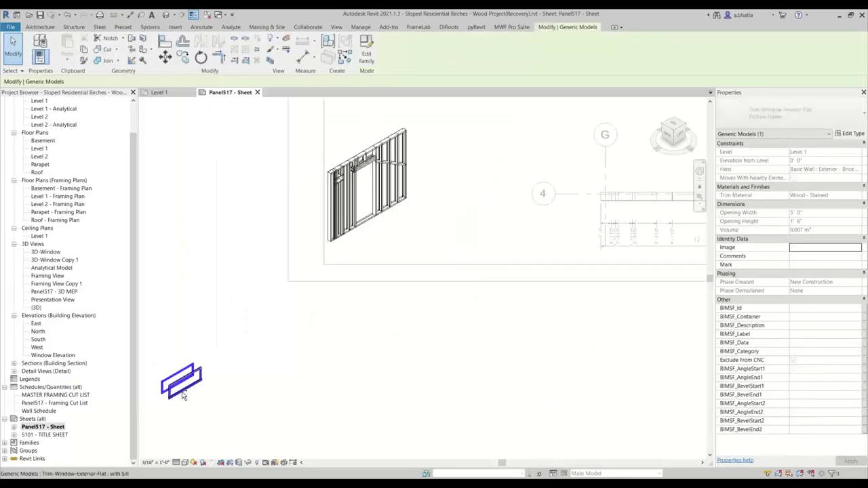
ctrl+click(182, 395)
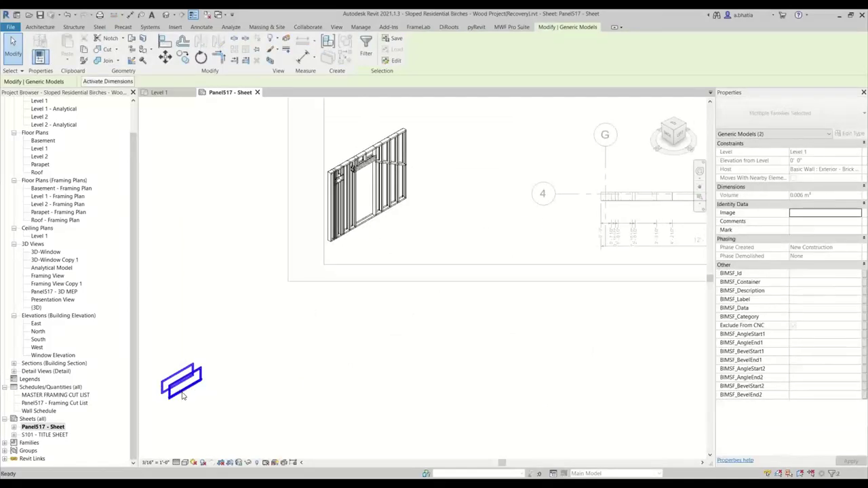
key(t)
key(l)
key(Escape)
scroll(277, 344, down, 5)
right_click(277, 342)
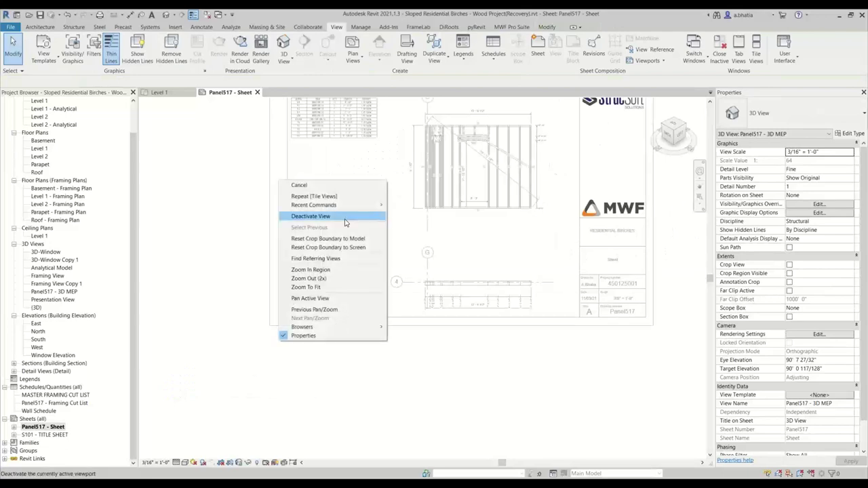
- Examine the Panel517 sheet's framing elevation with its tags and dimensions, along with the overall sheet layout
scroll(346, 303, up, 2)
scroll(345, 303, down, 3)
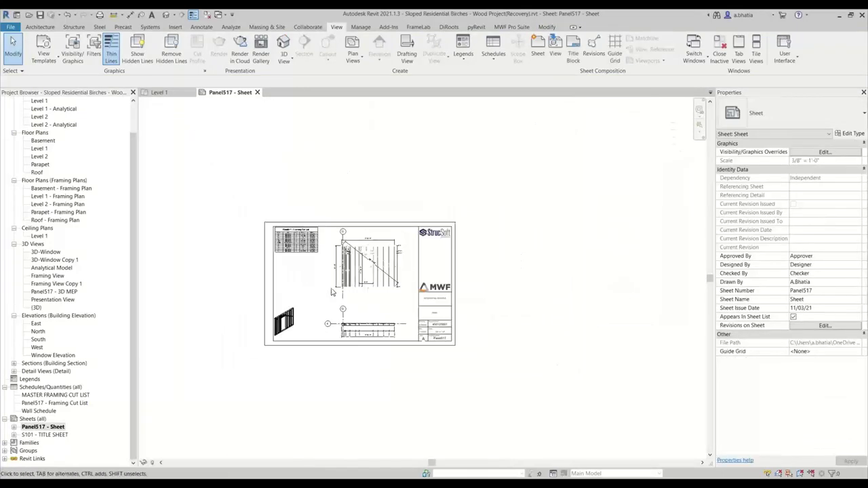
scroll(402, 280, up, 3)
scroll(402, 279, up, 3)
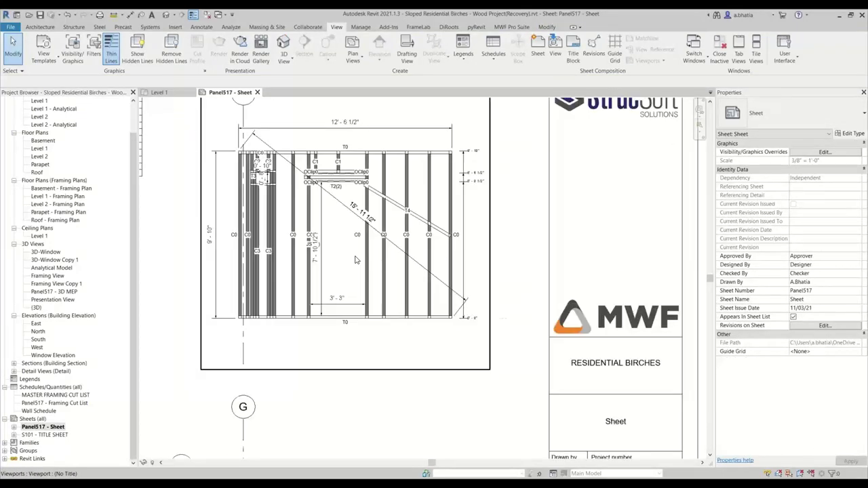
scroll(286, 377, down, 3)
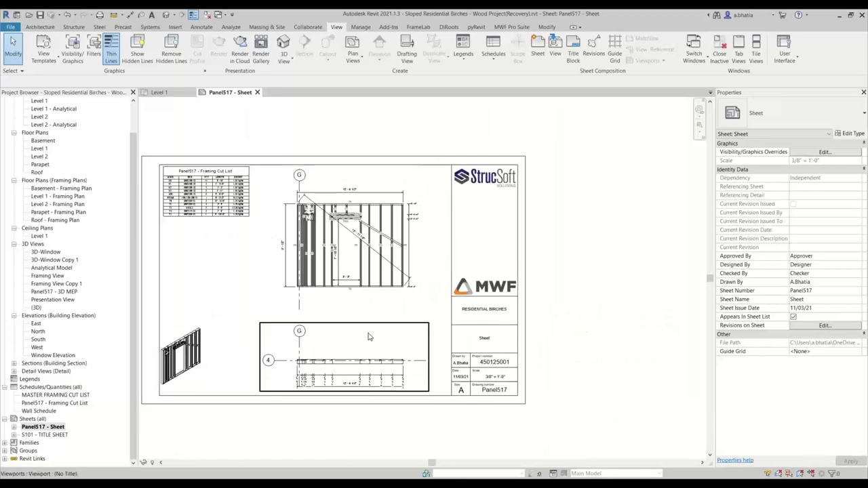
scroll(393, 237, up, 3)
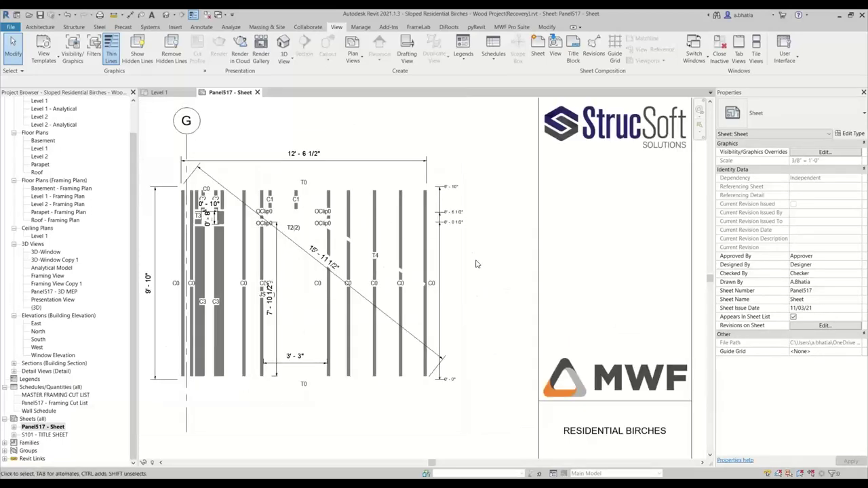
scroll(481, 256, down, 1)
scroll(492, 261, down, 2)
scroll(493, 260, up, 4)
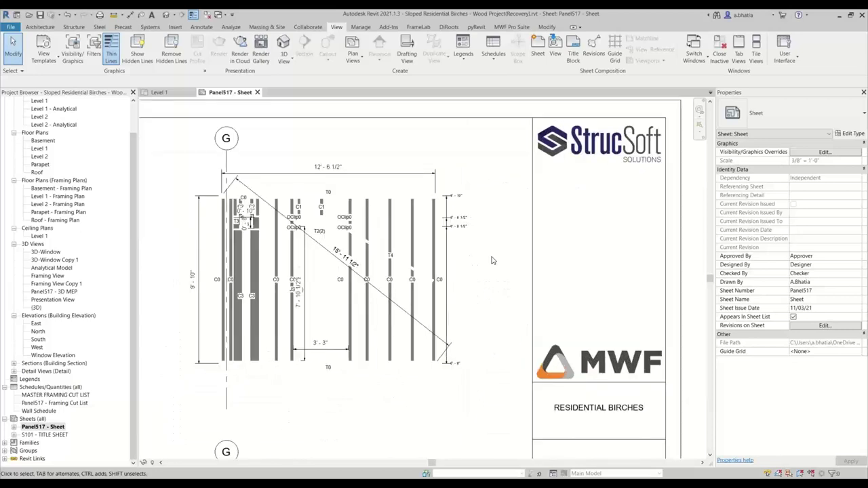
middle_drag(384, 251, 419, 253)
scroll(419, 253, down, 7)
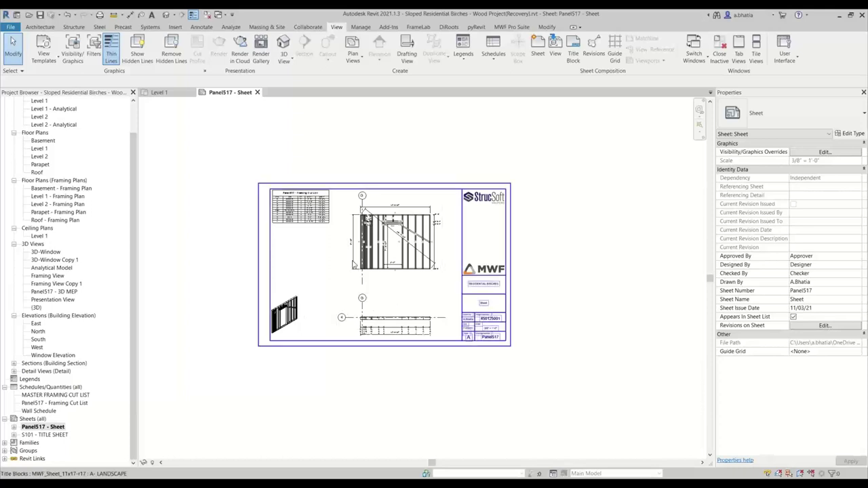
middle_drag(336, 276, 291, 287)
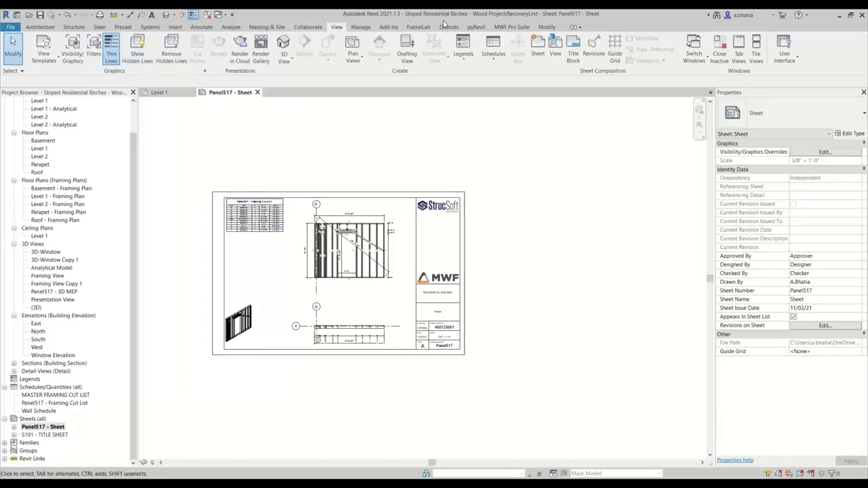
- Open the Wall Drawings Manager for the wall shop drawing settings templates
click(505, 27)
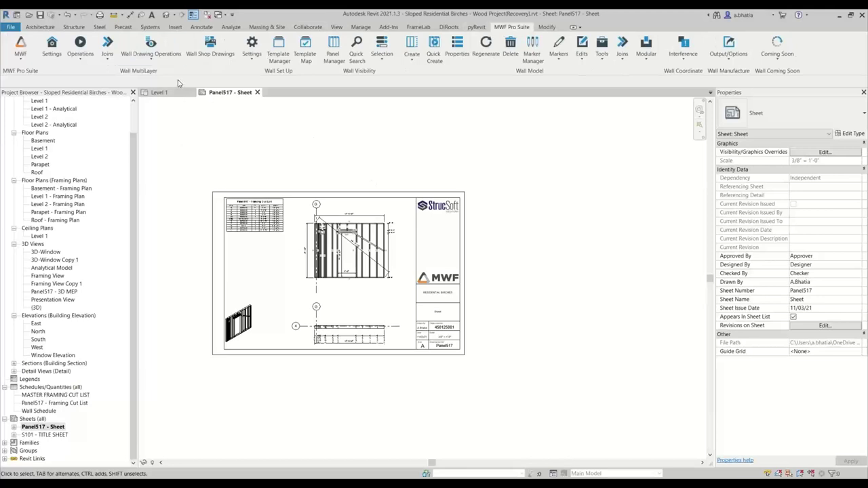
click(170, 55)
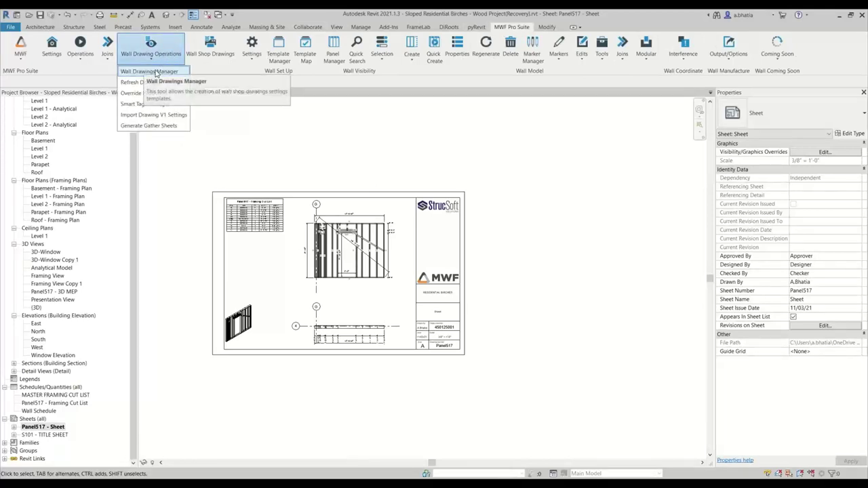
click(156, 71)
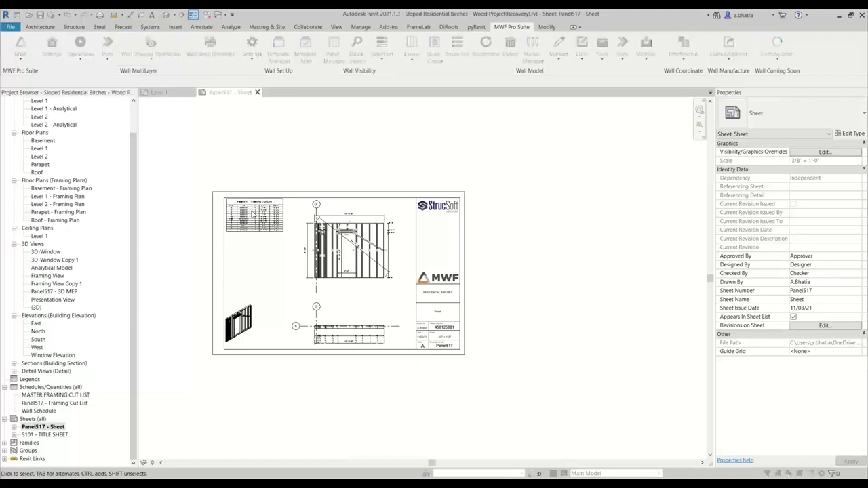
- Open the MWF Shops 11x17 drawing settings and assign the MWF-VT-Colour view template to the 3D MEP view
click(464, 187)
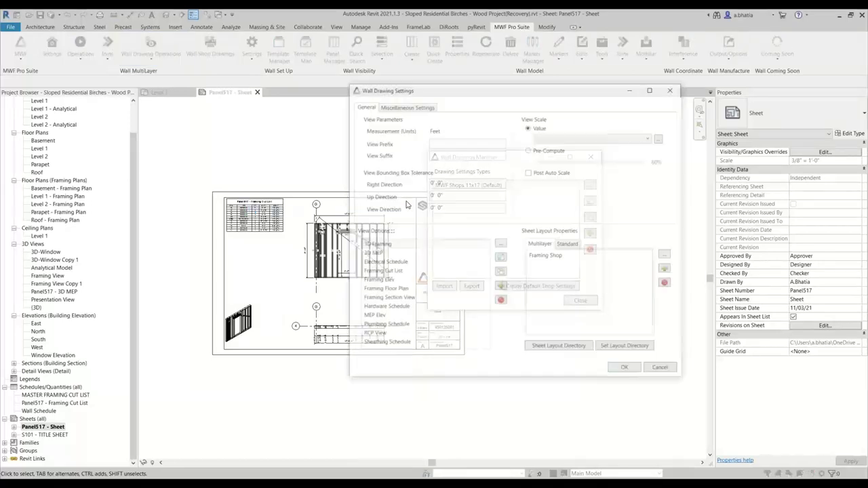
double_click(379, 252)
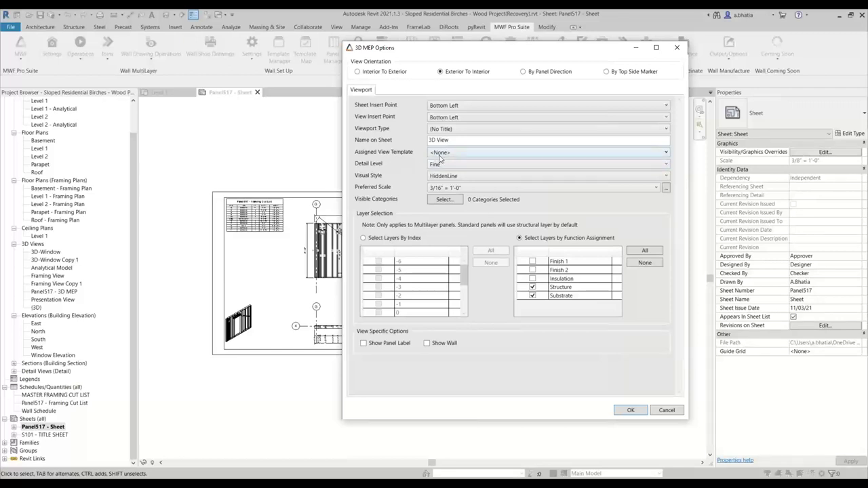
click(447, 155)
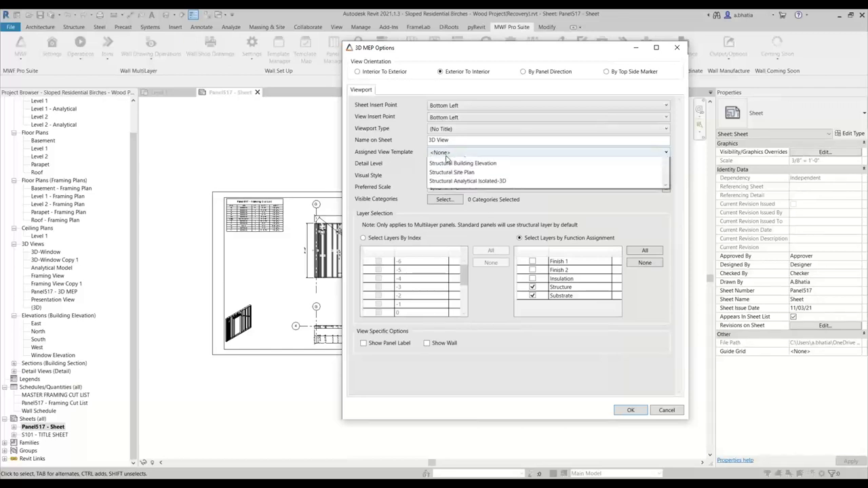
scroll(449, 204, down, 3)
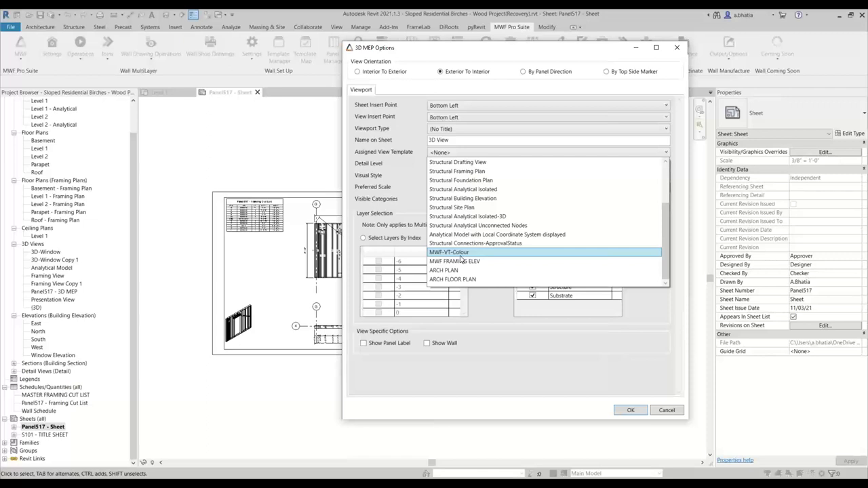
click(460, 255)
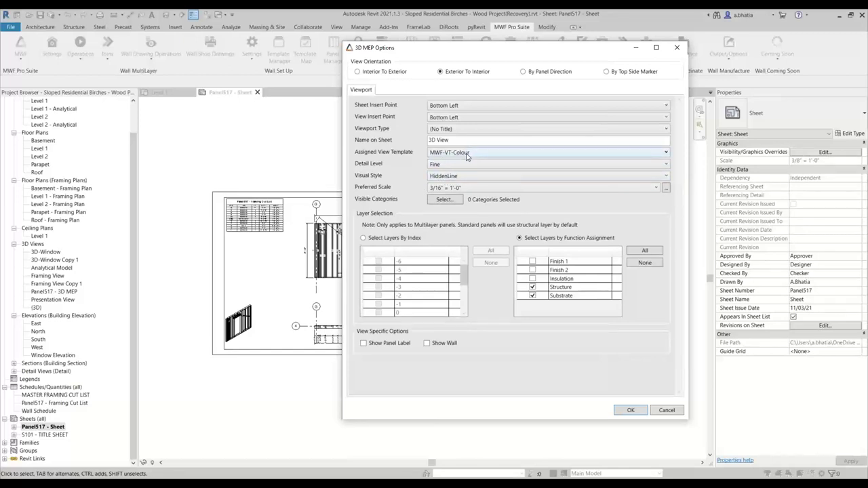
click(630, 410)
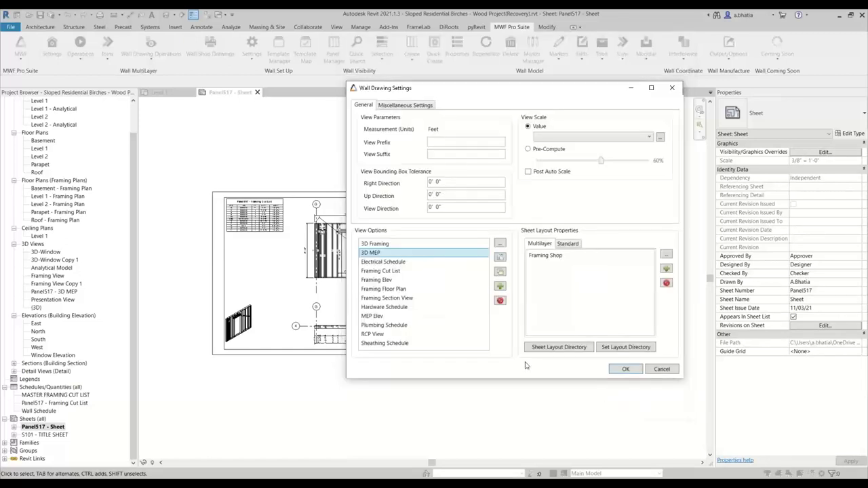
- Check the Framing Shop sheet layout's view assignments and assign the MWF-VT-Colour view template to the Framing Elev view
double_click(584, 256)
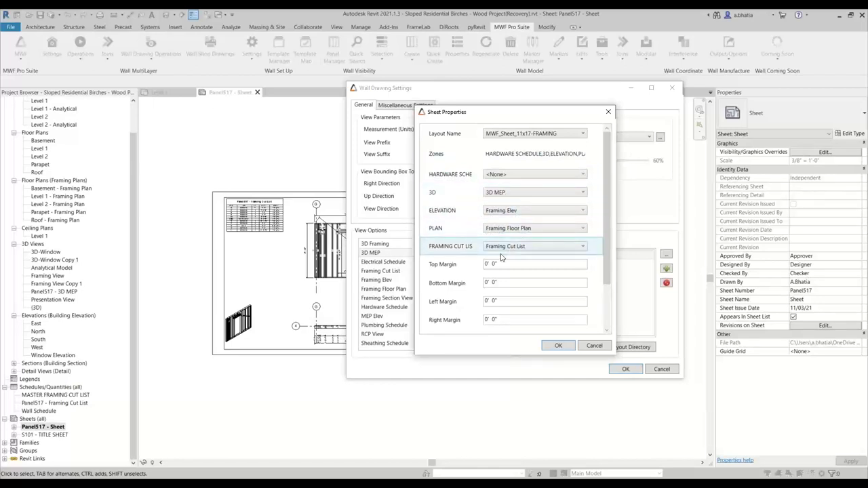
click(566, 345)
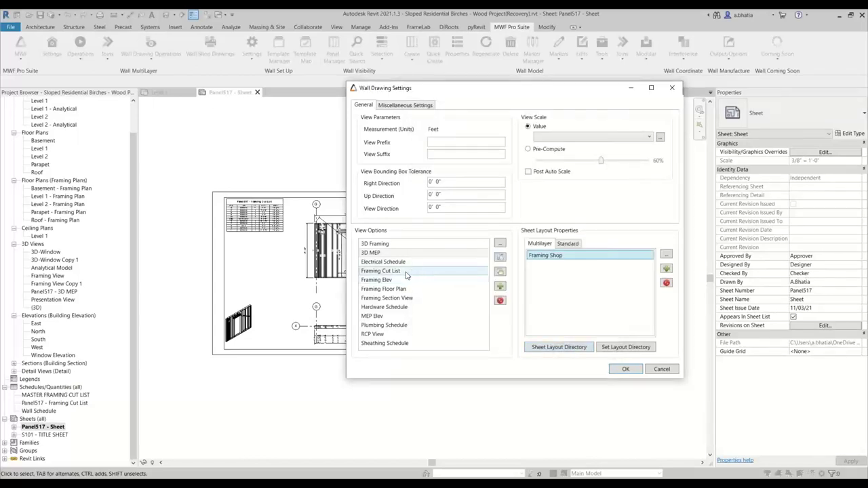
double_click(382, 280)
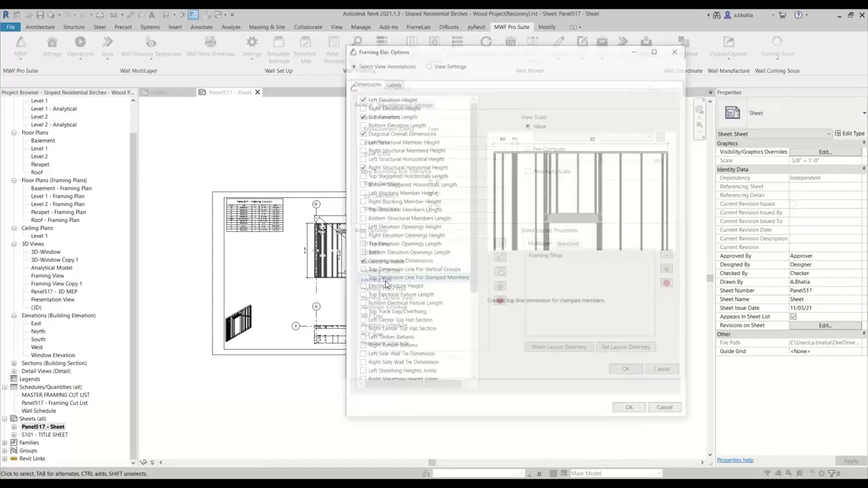
click(439, 63)
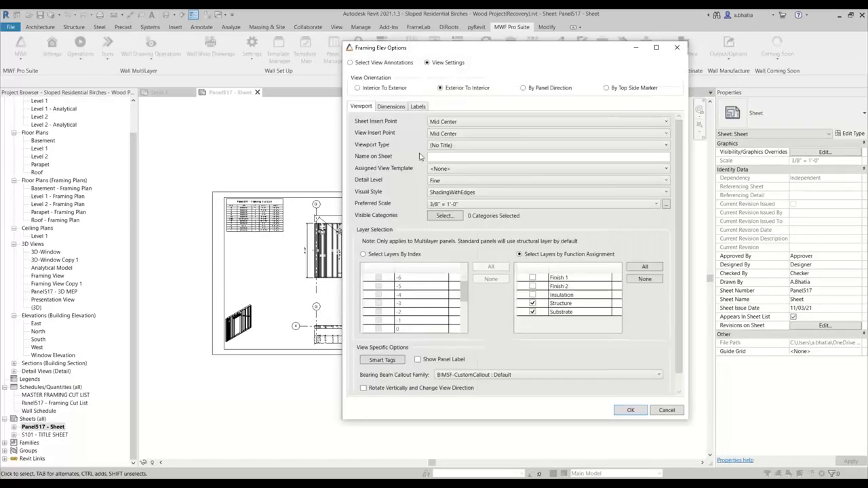
click(450, 171)
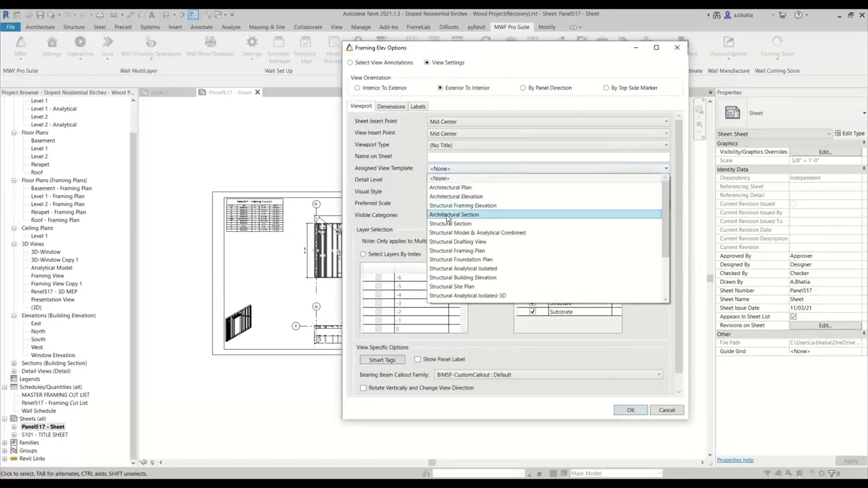
scroll(454, 265, down, 5)
click(456, 269)
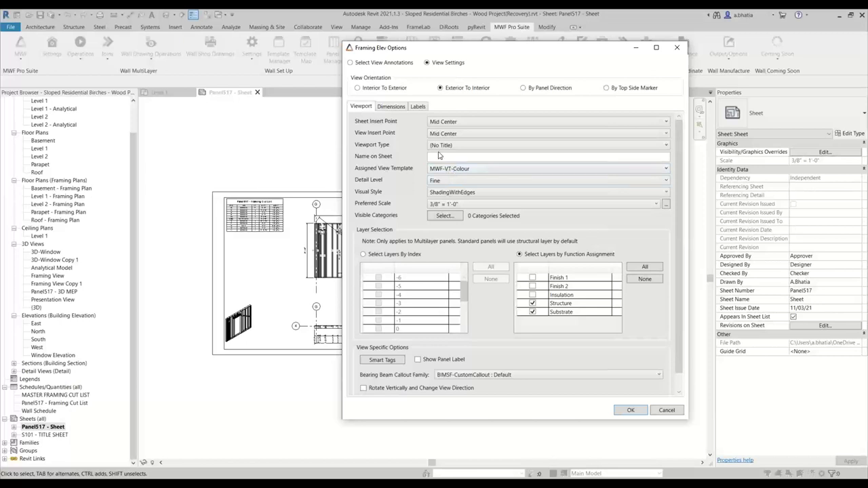
click(628, 411)
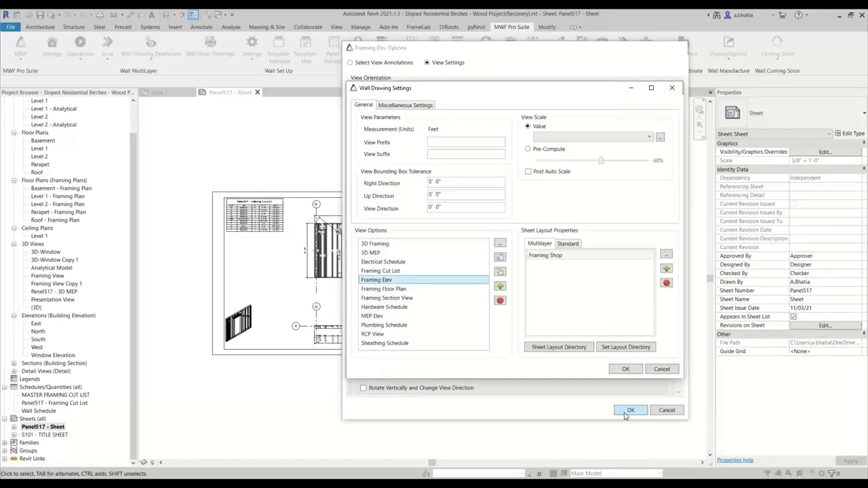
- Assign the MWF-VT-Colour view template to the Framing Floor Plan view, save the wall drawing settings and close the manager
double_click(427, 291)
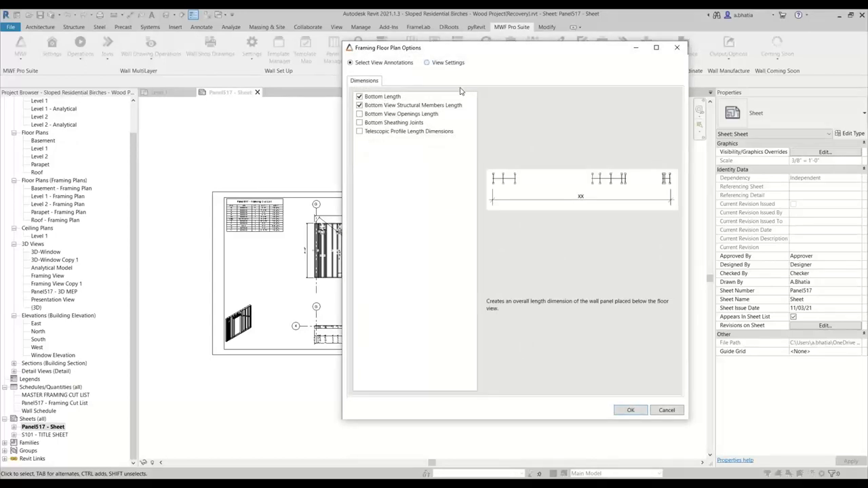
click(445, 62)
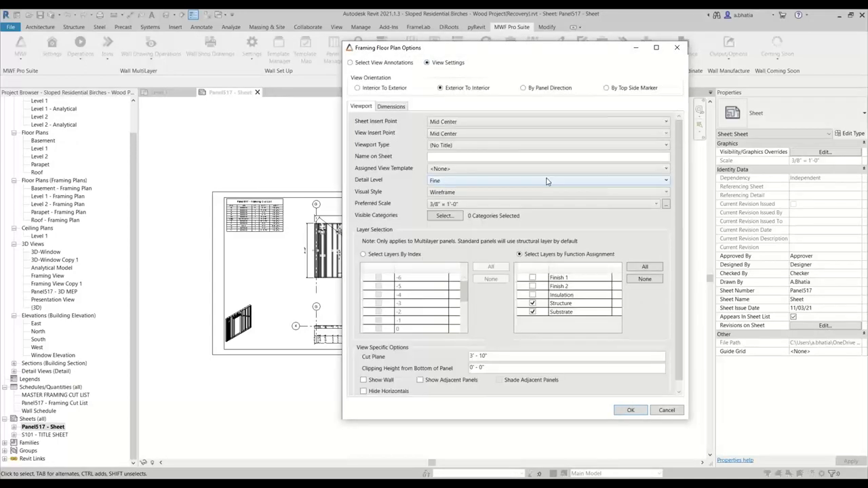
click(466, 169)
scroll(472, 272, down, 3)
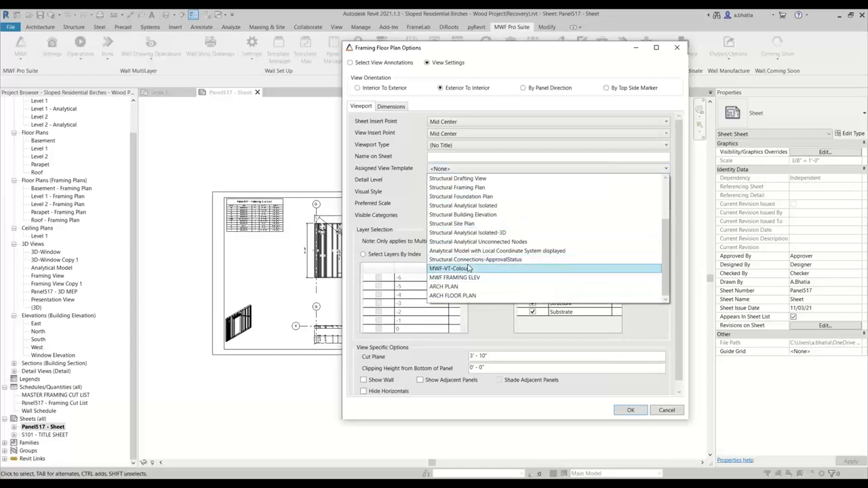
click(471, 269)
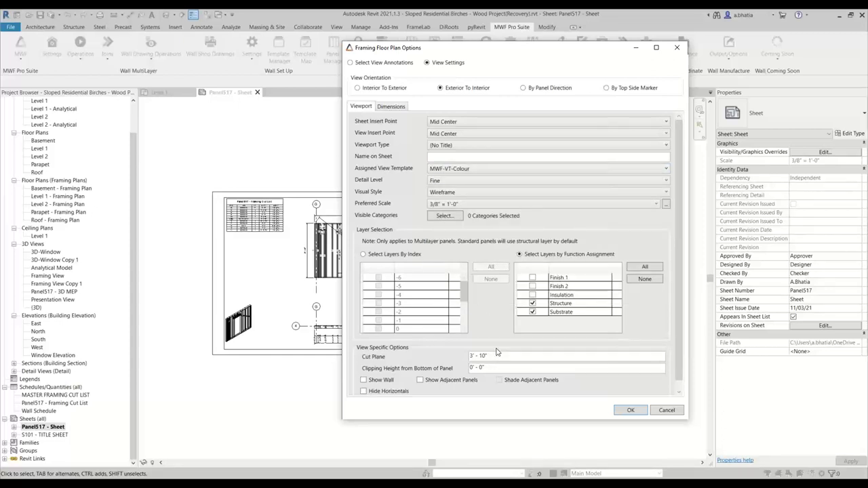
click(630, 411)
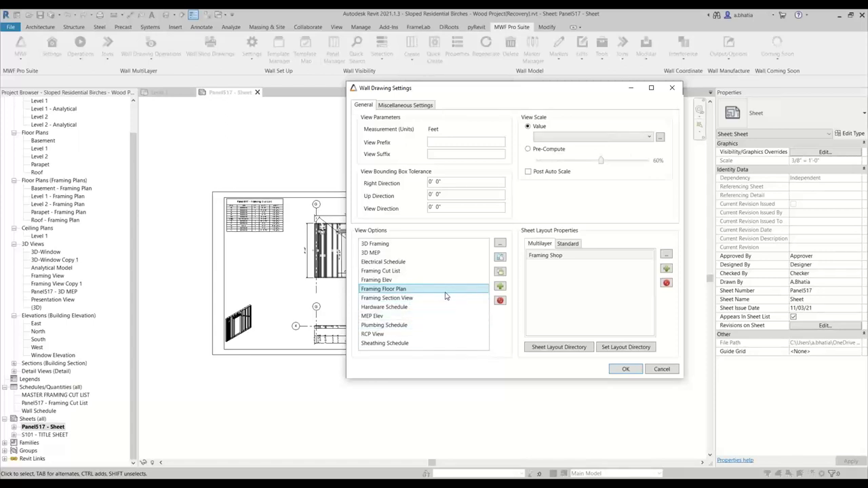
click(622, 370)
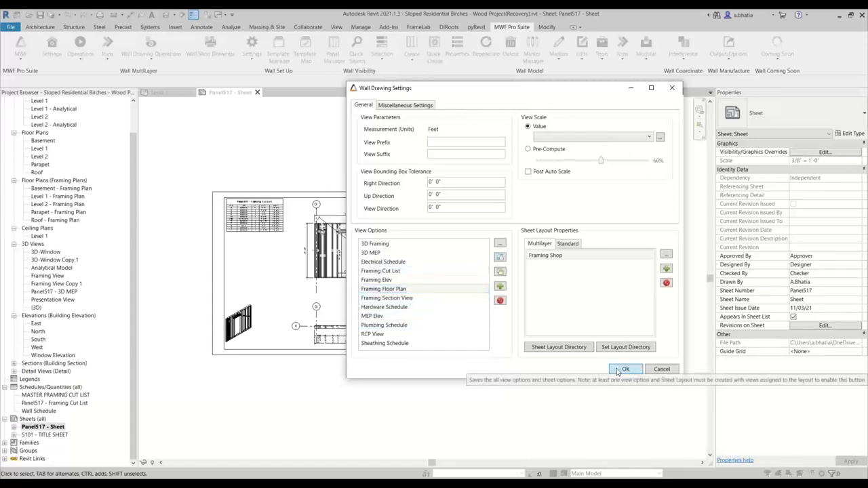
click(579, 302)
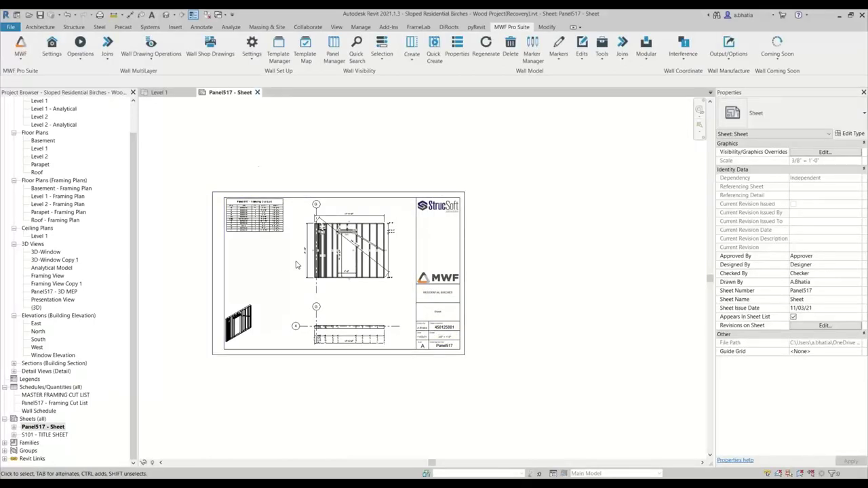
- Assign the MWF-VT-Colour view template to the framing elevation viewport on the Panel517 sheet
scroll(296, 264, up, 2)
click(381, 252)
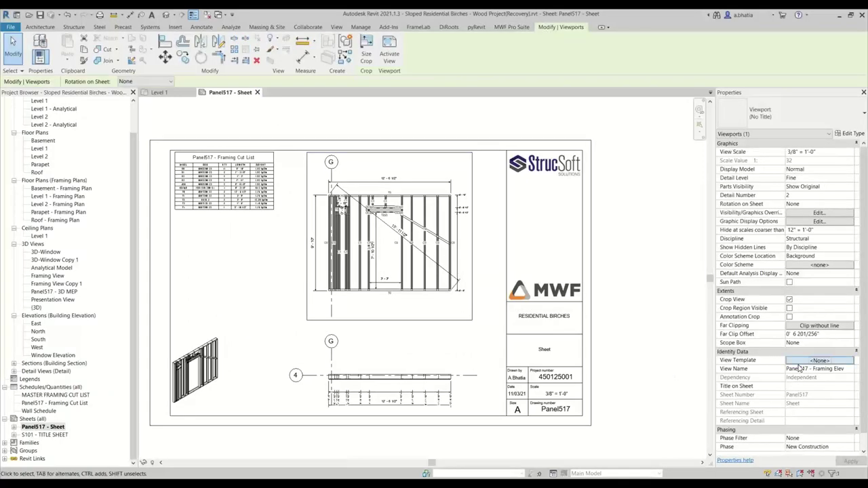
click(807, 360)
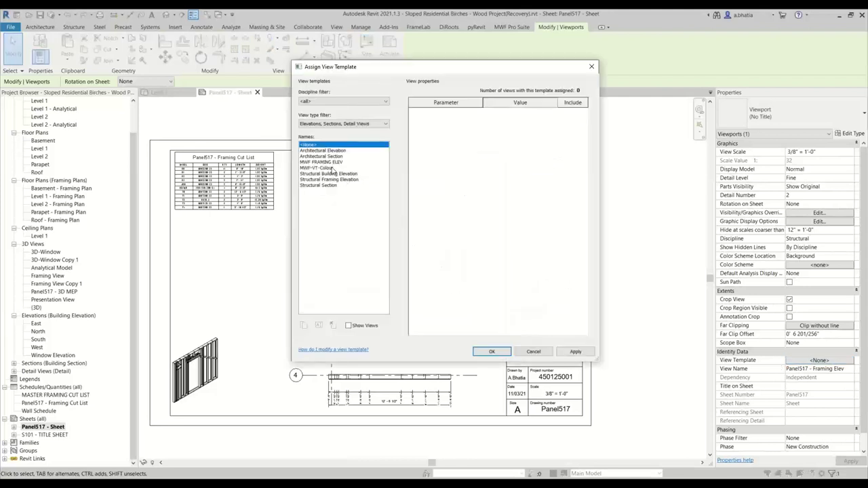
click(332, 169)
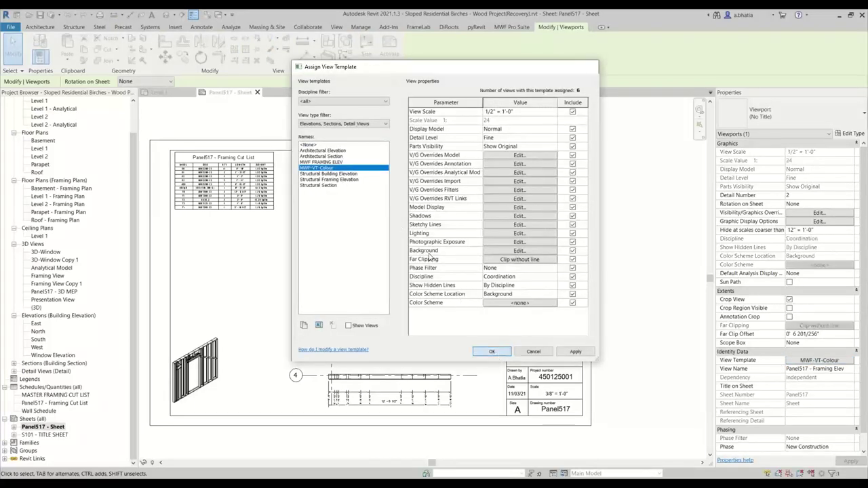
click(492, 351)
- Examine the framing elevation's member colours, tags and dimensions, including the small opening near the top of the wall
scroll(400, 178, up, 3)
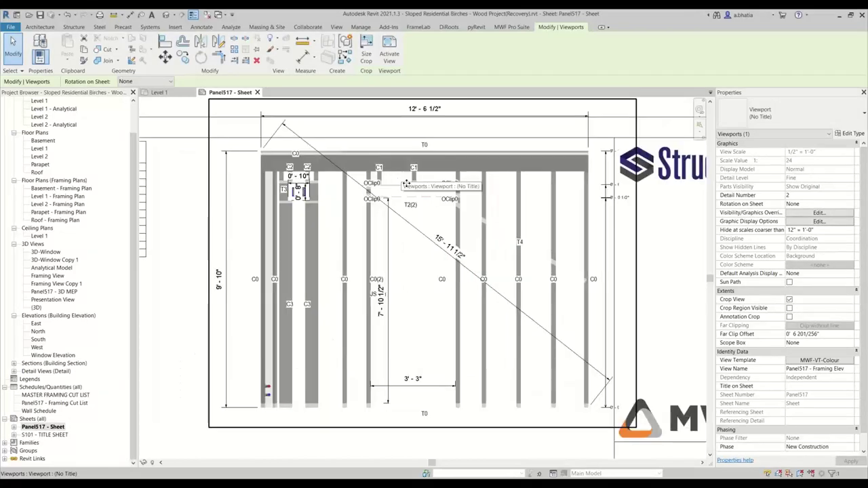
scroll(491, 218, down, 3)
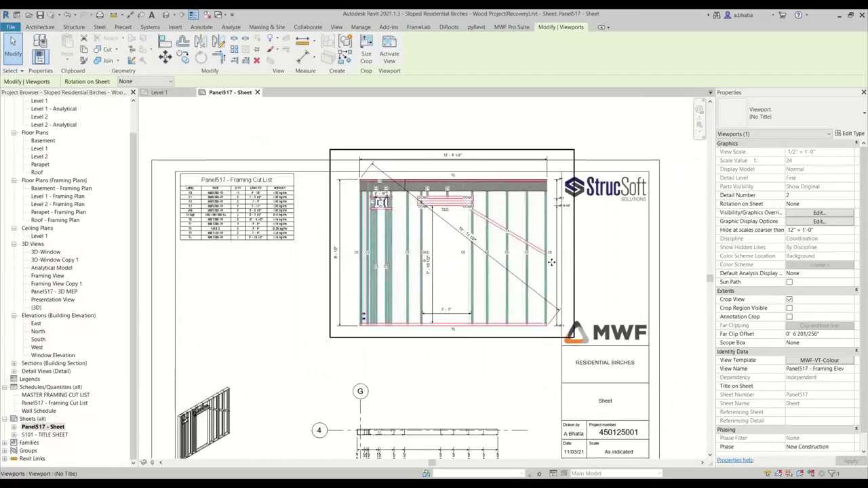
click(594, 256)
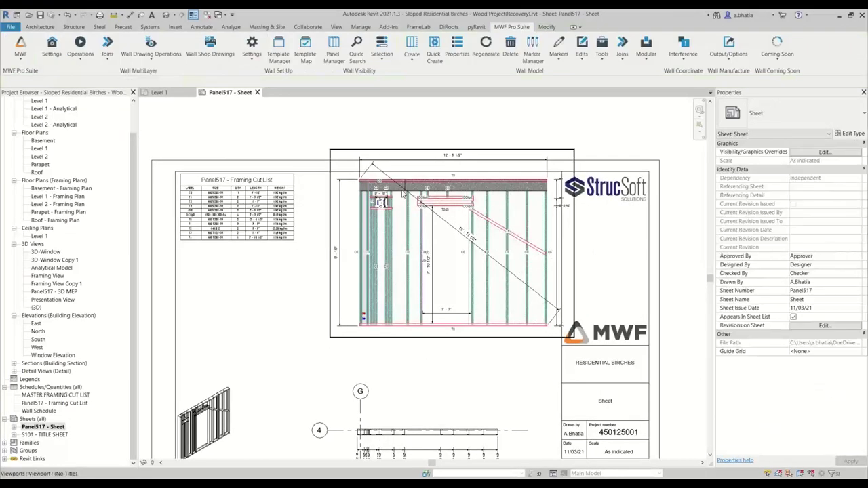
scroll(380, 198, up, 5)
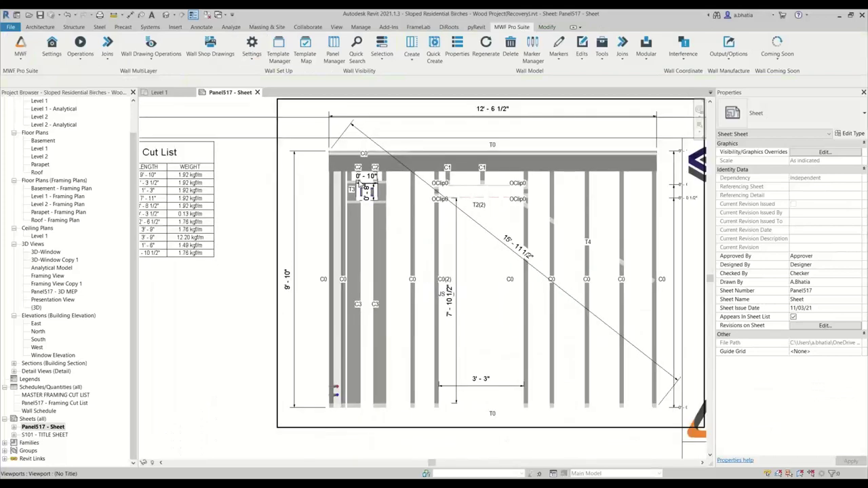
scroll(359, 183, up, 1)
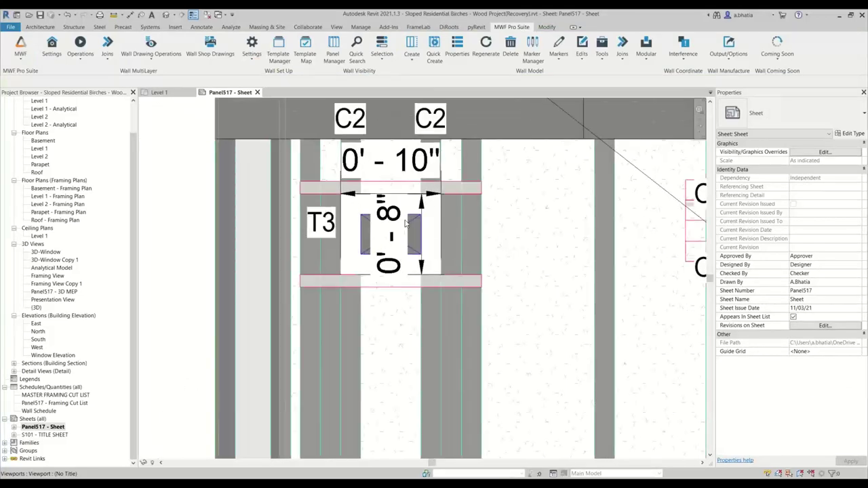
scroll(418, 221, down, 10)
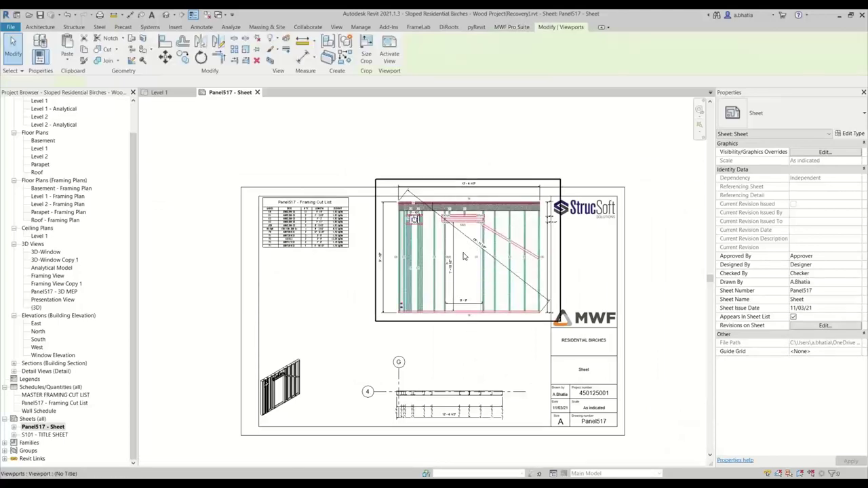
- Activate the framing elevation viewport, reveal its hidden elements to inspect grid G, and deactivate the view
double_click(464, 256)
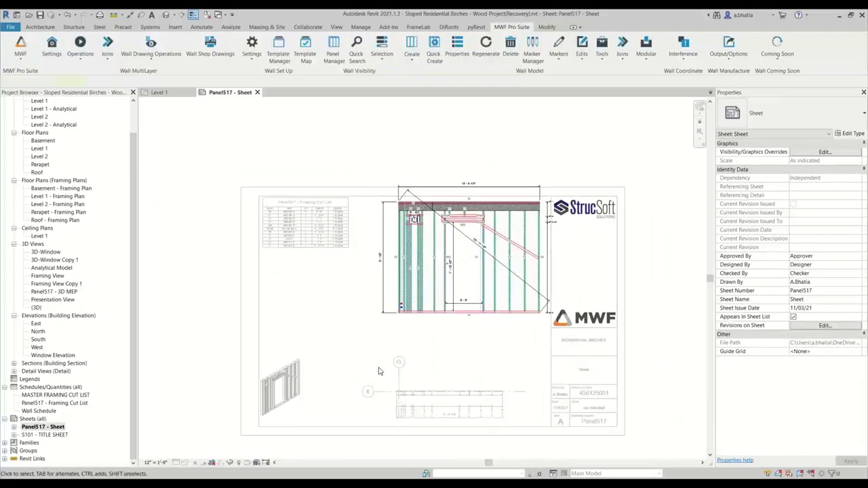
click(239, 463)
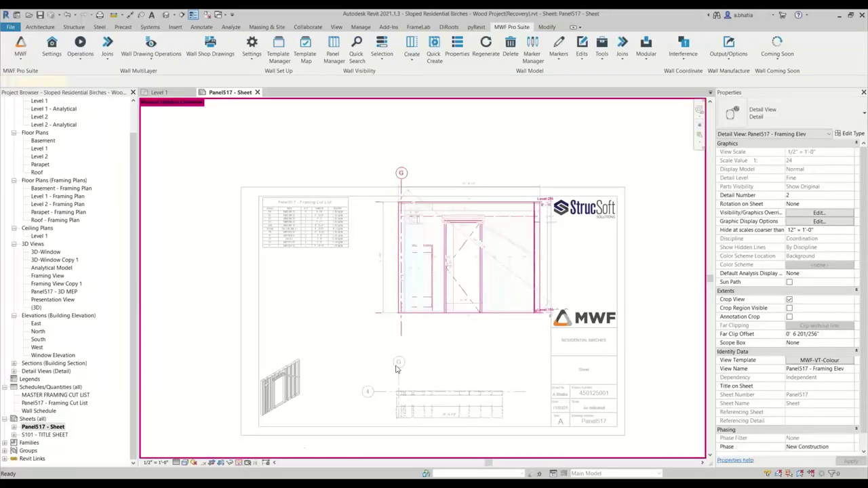
click(399, 159)
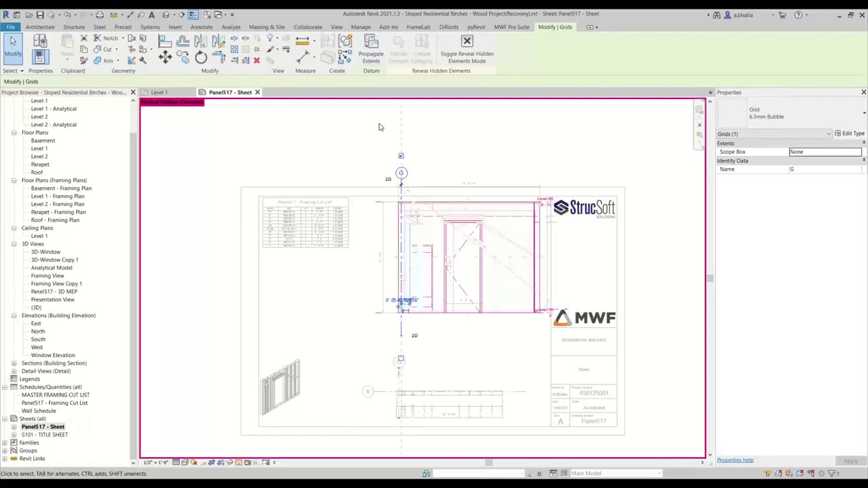
click(434, 160)
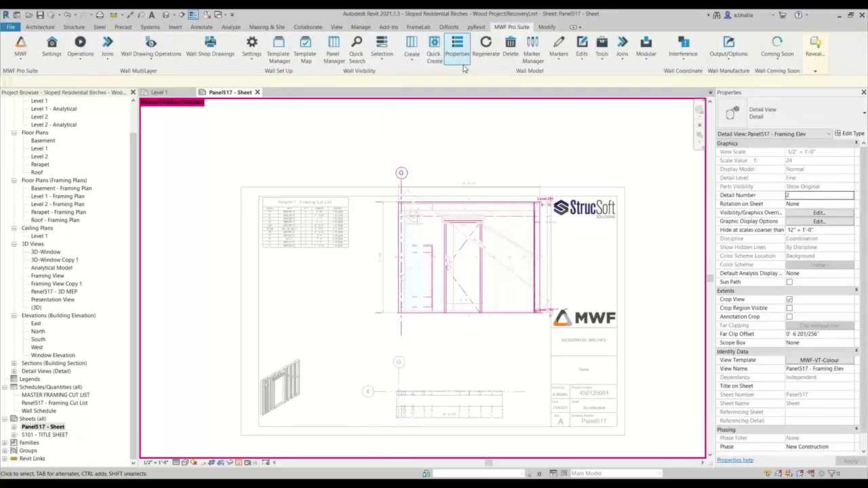
right_click(466, 158)
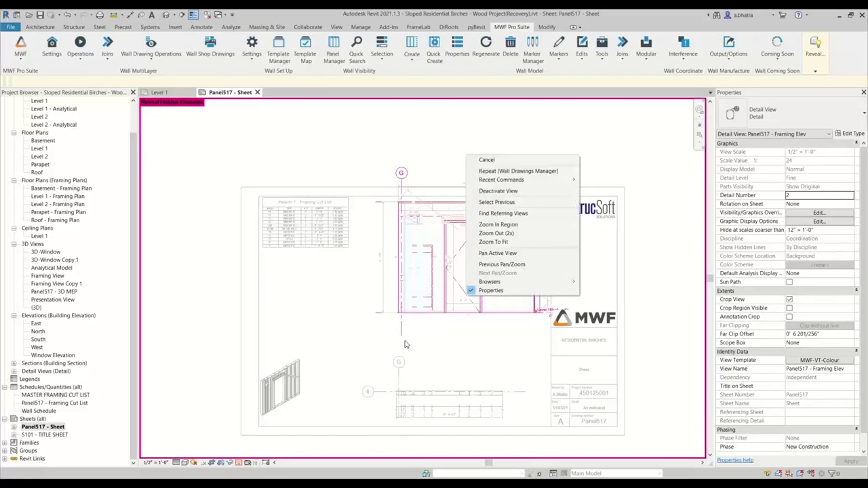
click(502, 190)
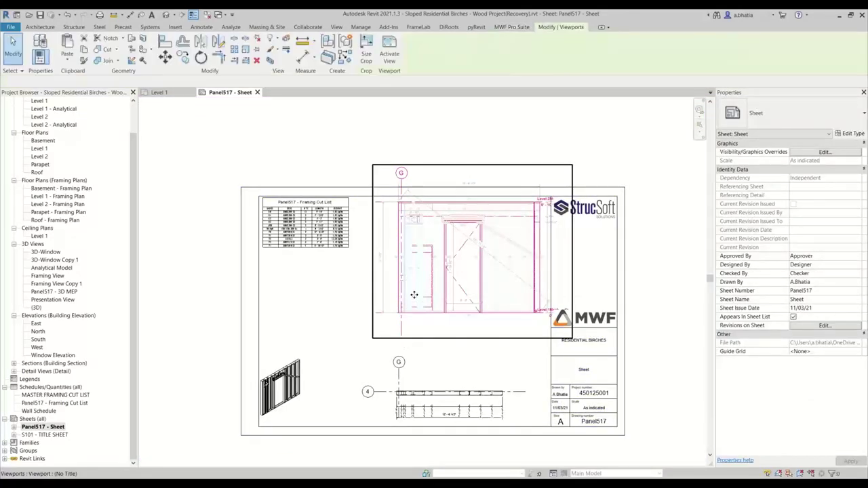
- Check the Grids category in the annotation overrides of the framing elevation's MWF-VT-Colour view template, then accept the dialogs
key(r)
key(h)
double_click(411, 162)
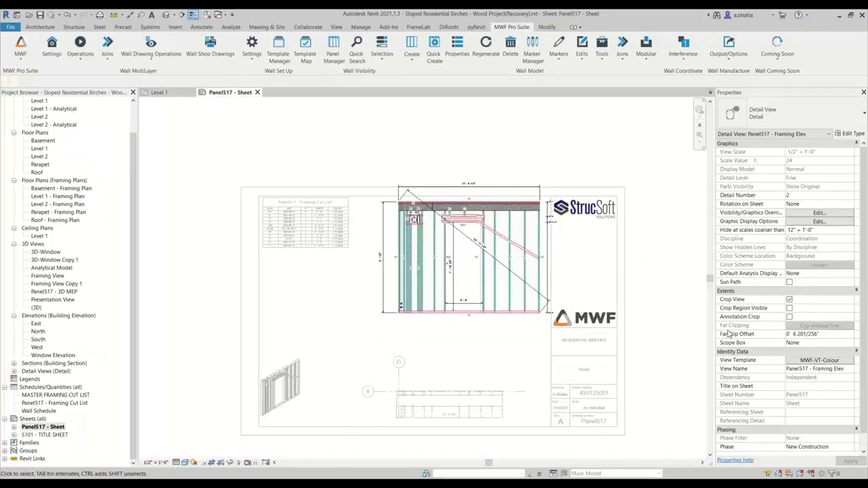
click(814, 360)
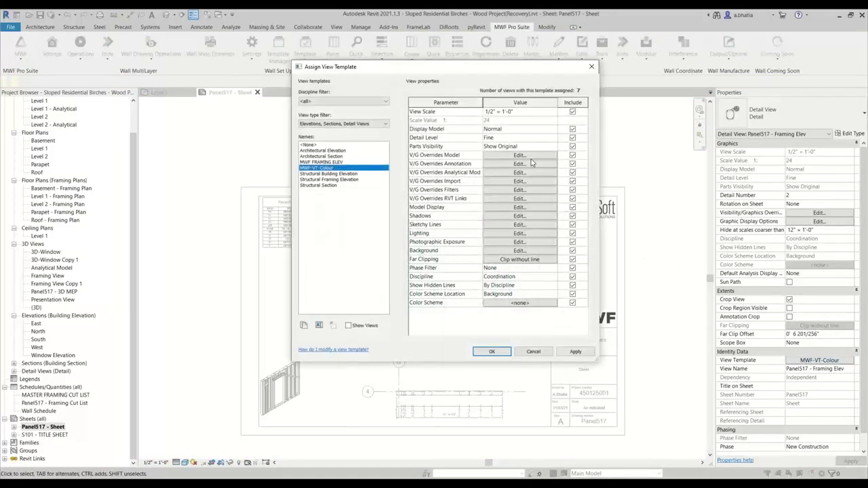
click(519, 156)
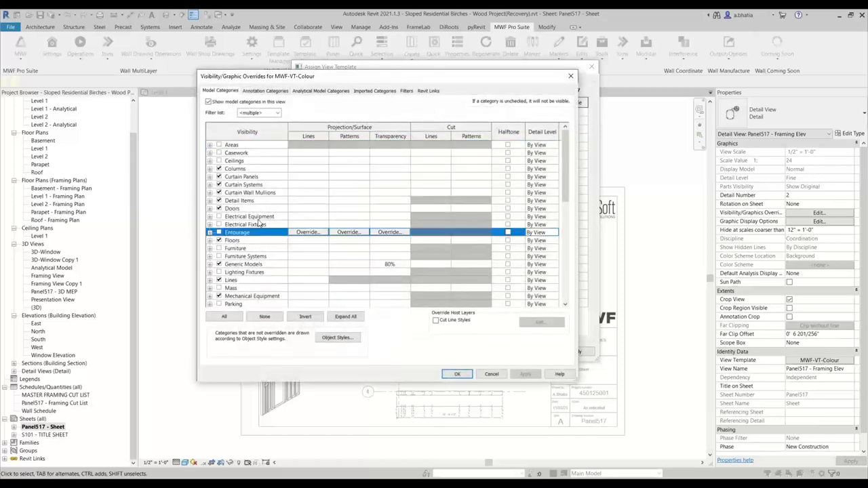
click(265, 91)
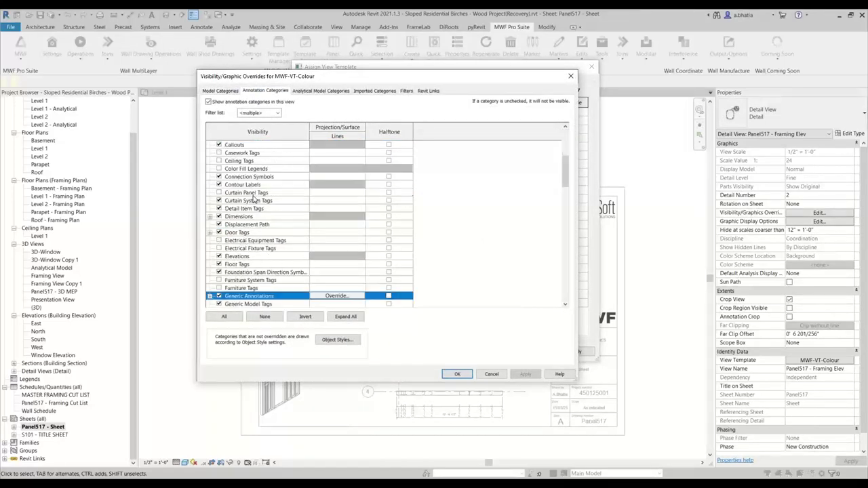
scroll(258, 232, down, 2)
click(231, 260)
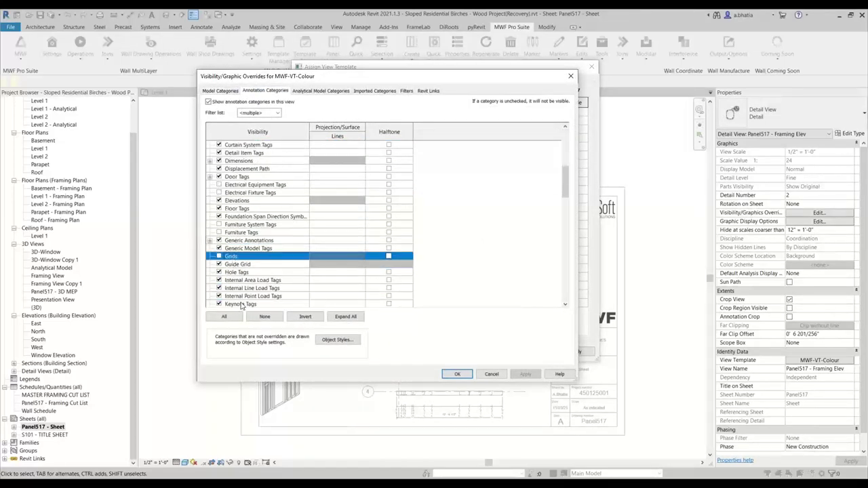
click(467, 374)
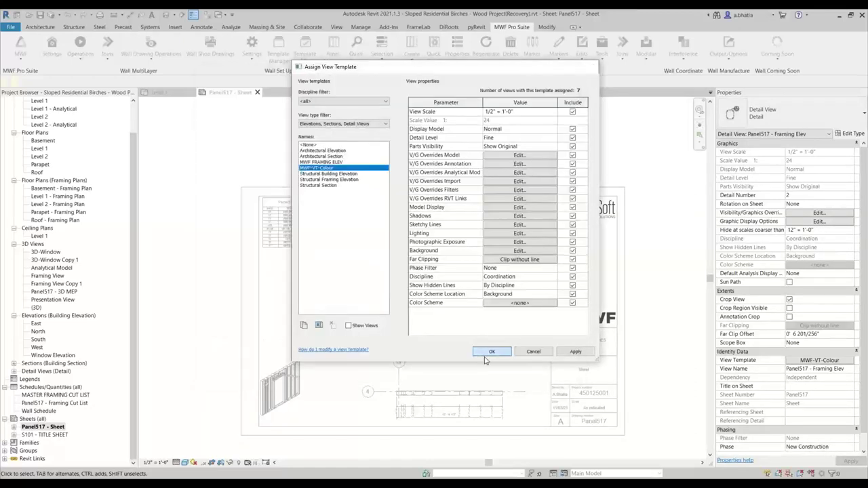
click(485, 352)
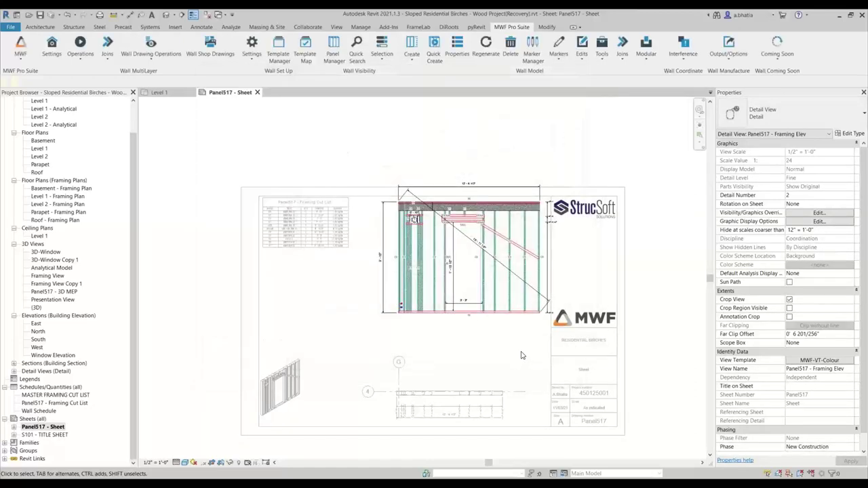
- Deactivate the framing elevation view and close the Panel517 sheet
scroll(407, 163, down, 2)
right_click(421, 160)
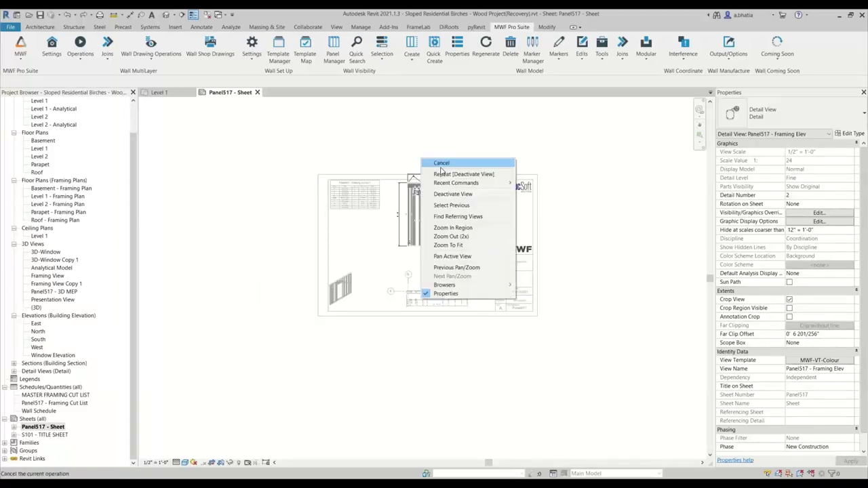
click(468, 194)
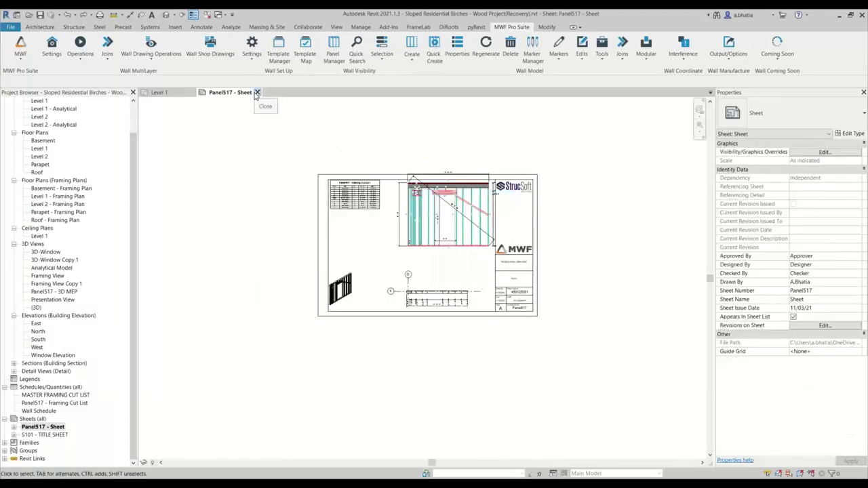
click(257, 92)
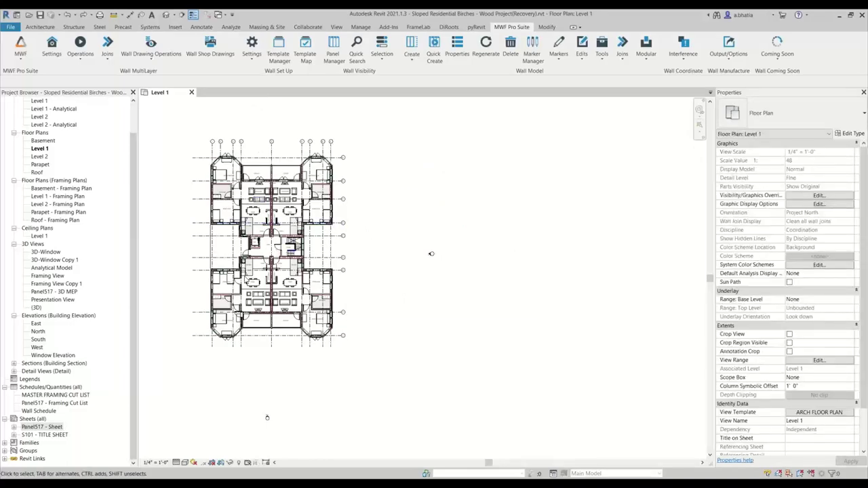
- Regenerate the shop drawing of the interior steel wall beside the kitchen using MWF Shops 11x17 (Default) with Override Existing enabled
scroll(258, 291, up, 10)
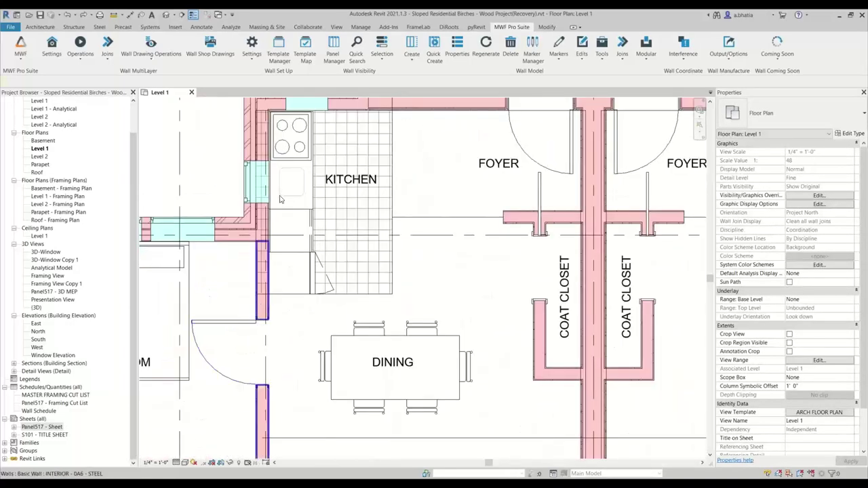
click(259, 292)
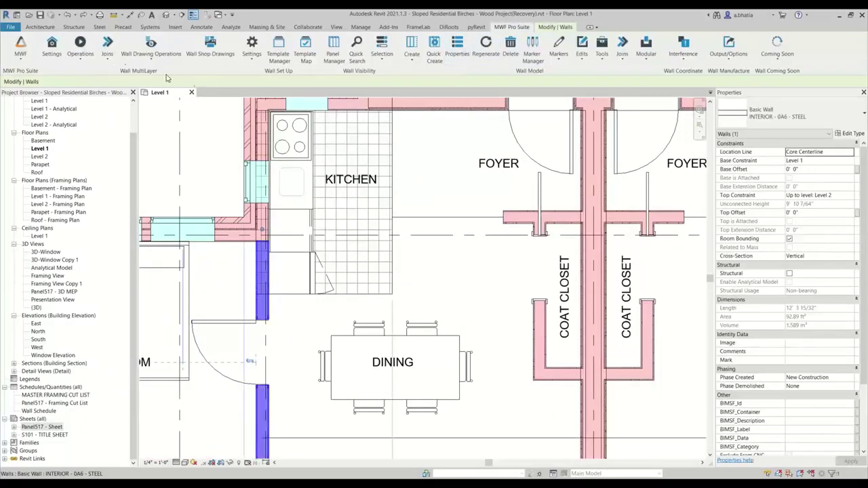
click(221, 61)
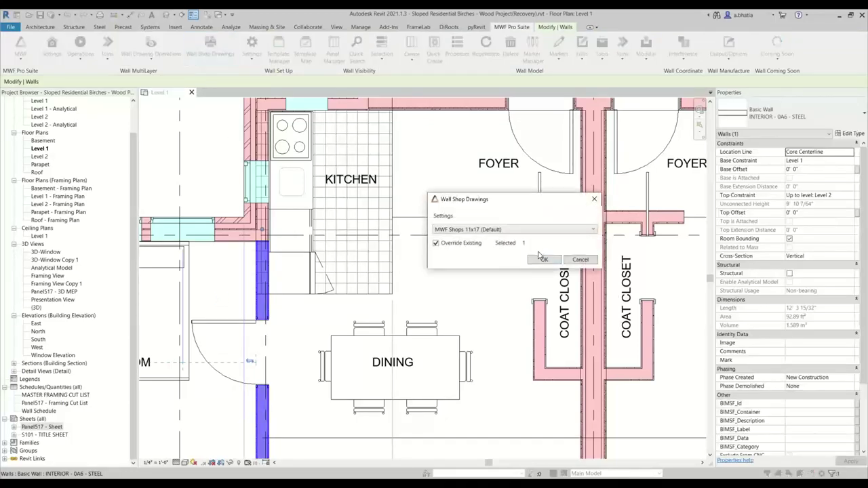
click(542, 260)
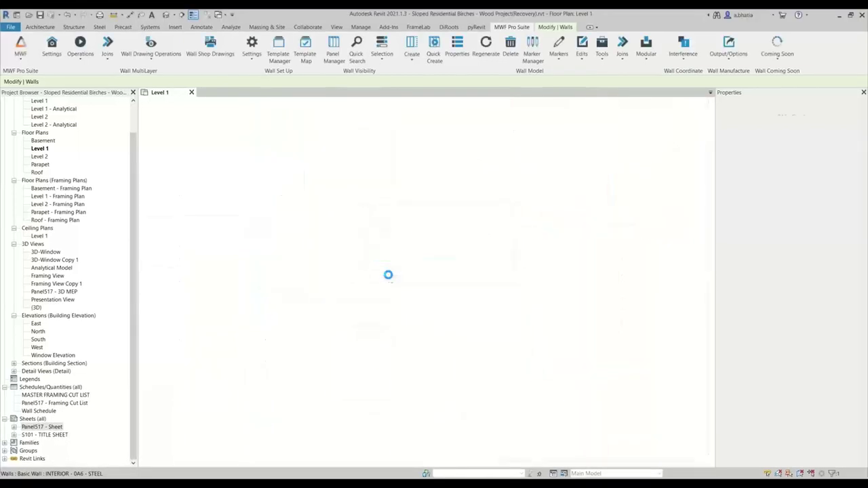
- Examine the coat closet pocket door and the wall between the spare room and dining area on the Level 1 plan
click(546, 166)
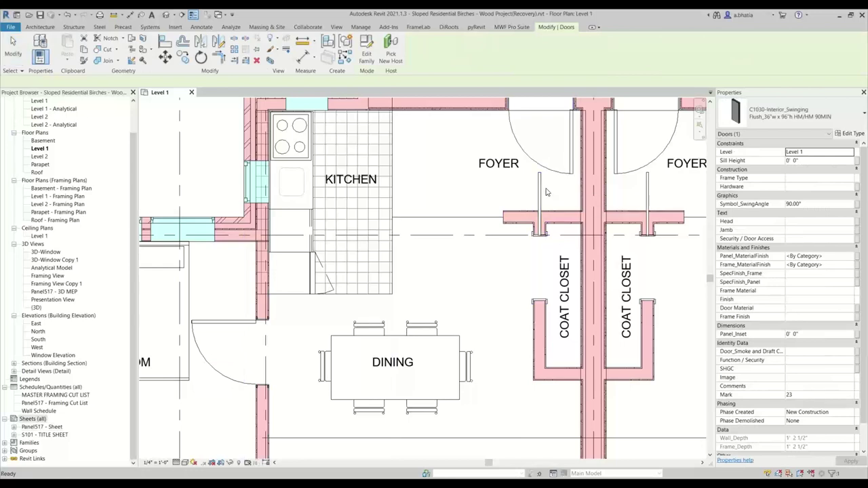
key(Escape)
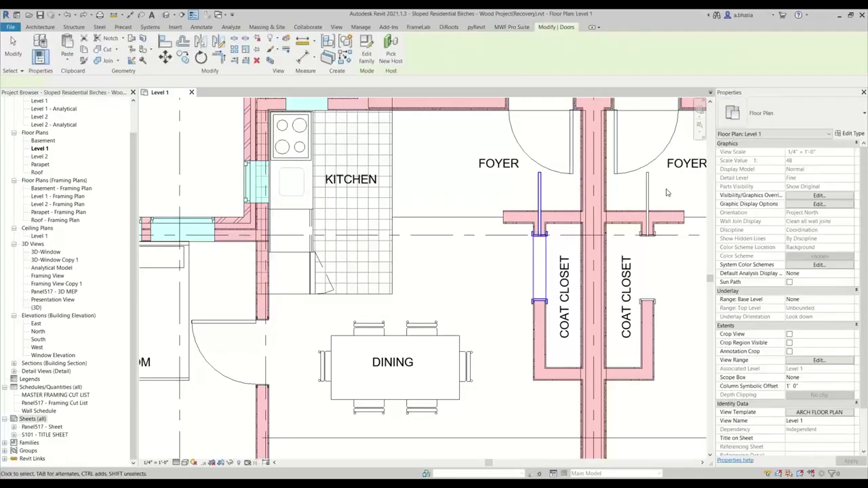
click(537, 213)
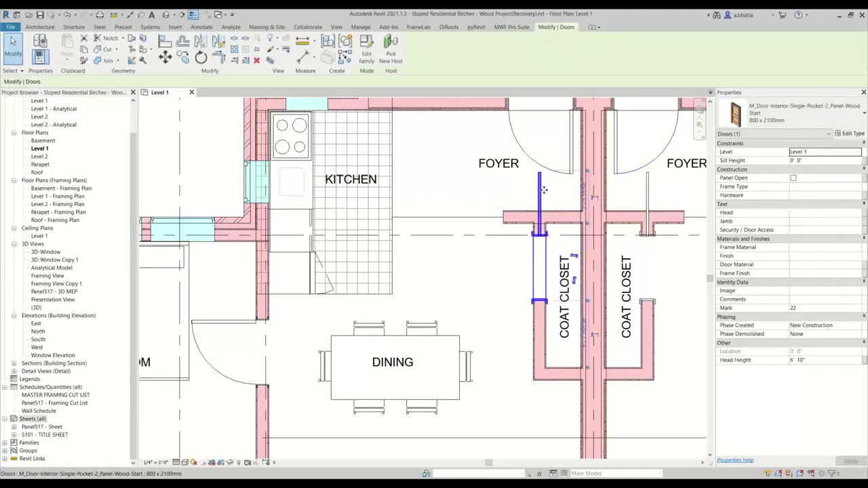
ctrl+click(649, 196)
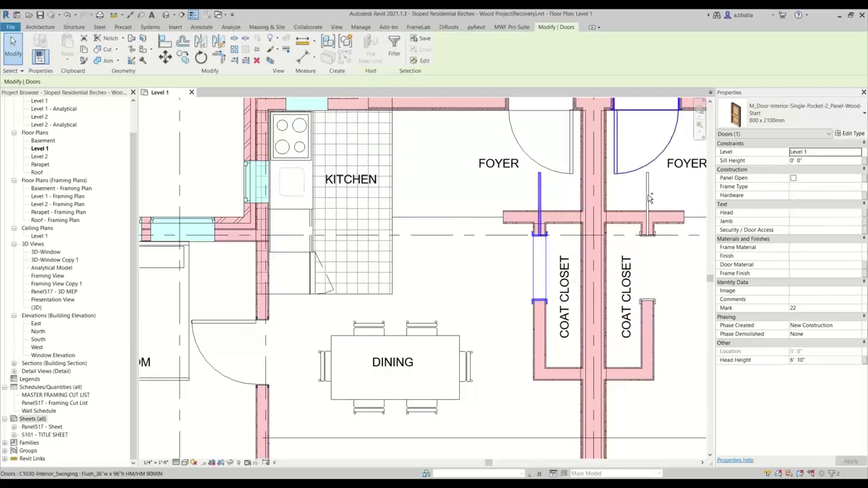
scroll(479, 285, down, 3)
middle_drag(427, 284, 661, 290)
key(Escape)
scroll(576, 365, up, 4)
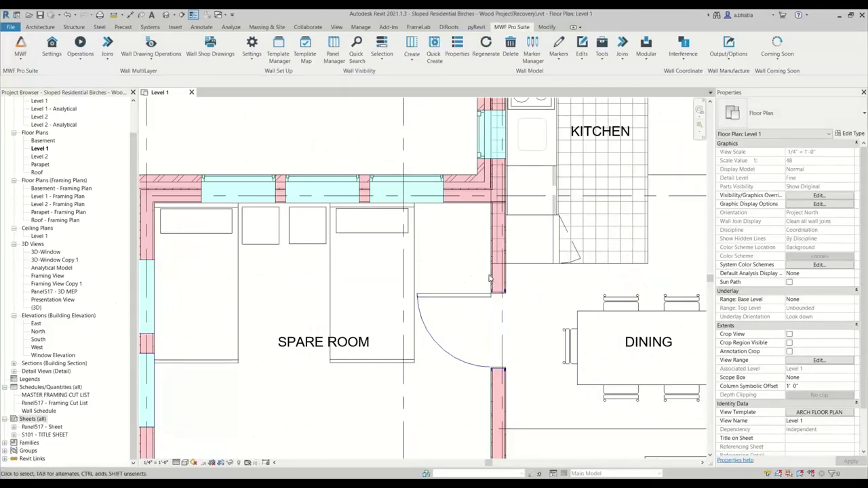
- Open the Panel517 sheet and select its oversized 3D MEP viewport
click(42, 426)
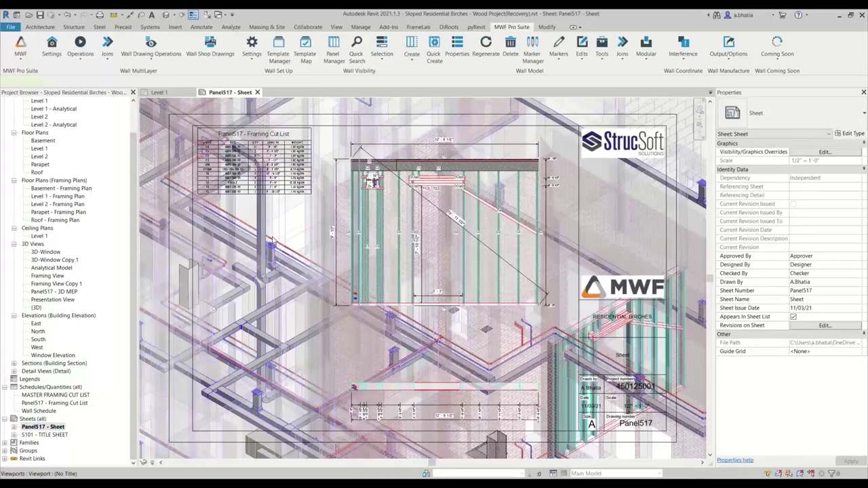
click(271, 240)
scroll(271, 240, down, 5)
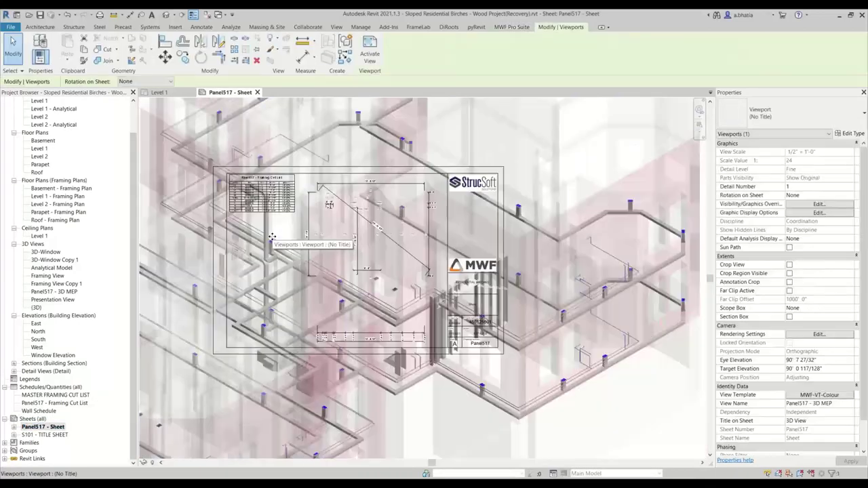
scroll(269, 320, down, 4)
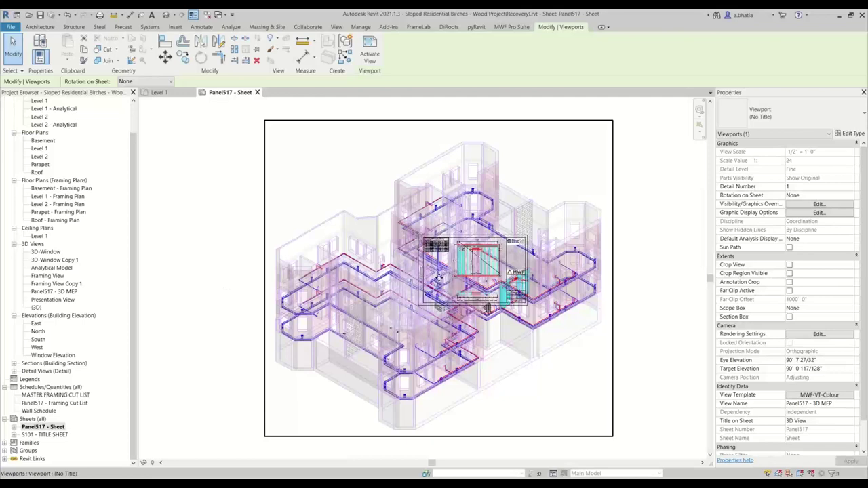
- Activate the 3D MEP viewport, set its view template to <None> and hide the linked Sloped Residential Birches model in its visibility overrides
double_click(353, 205)
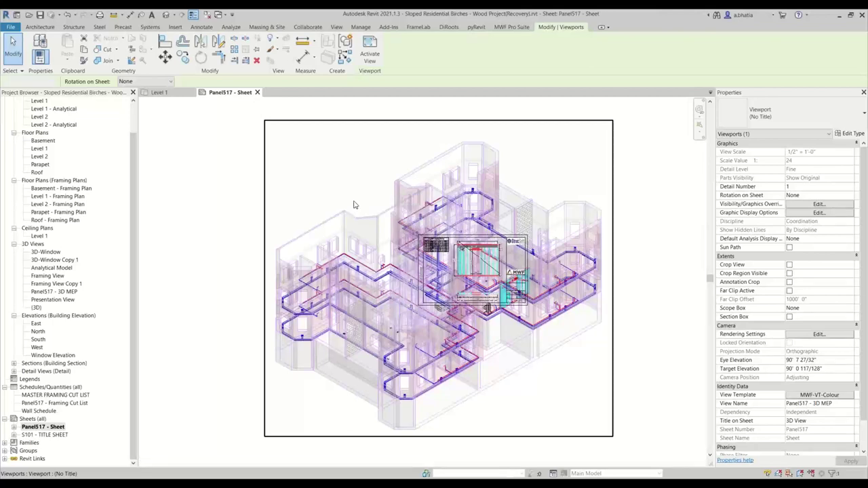
click(813, 395)
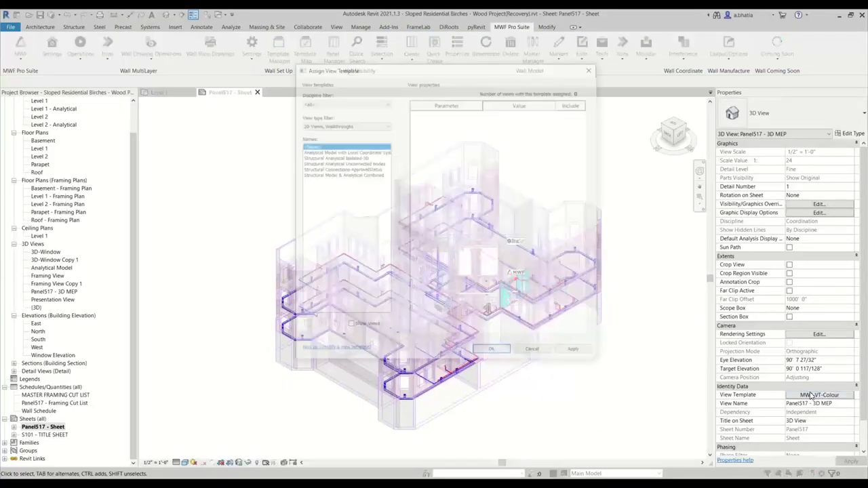
click(490, 352)
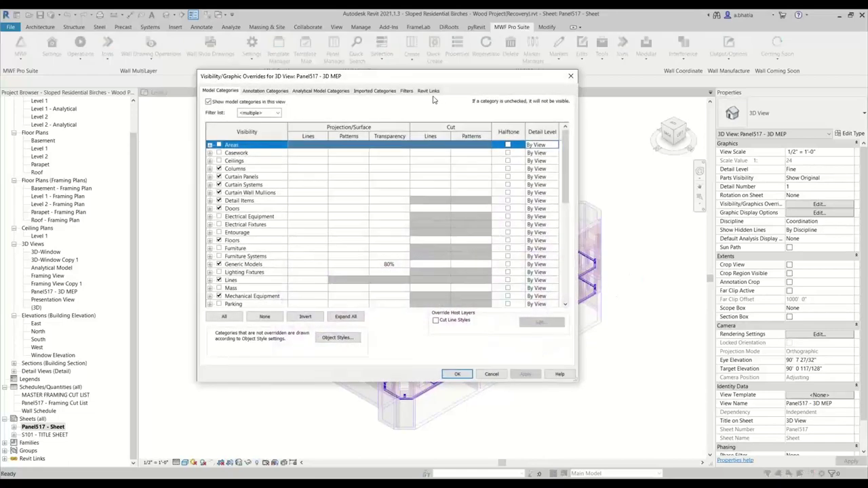
click(432, 93)
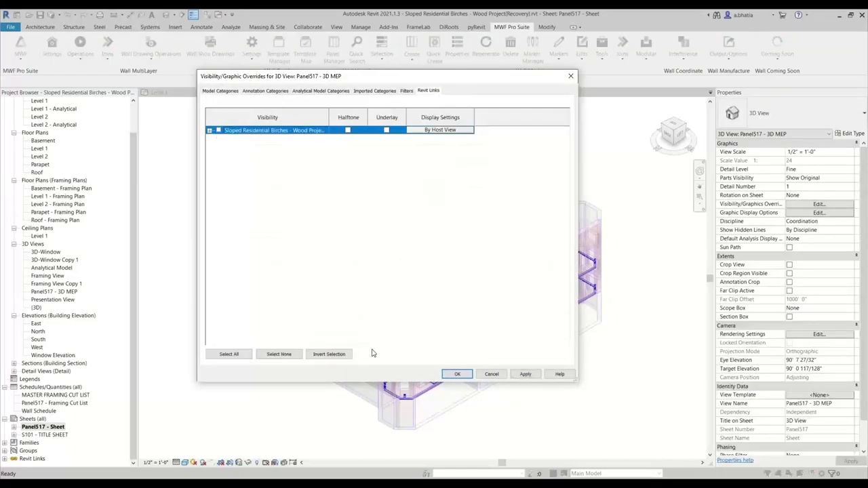
click(457, 375)
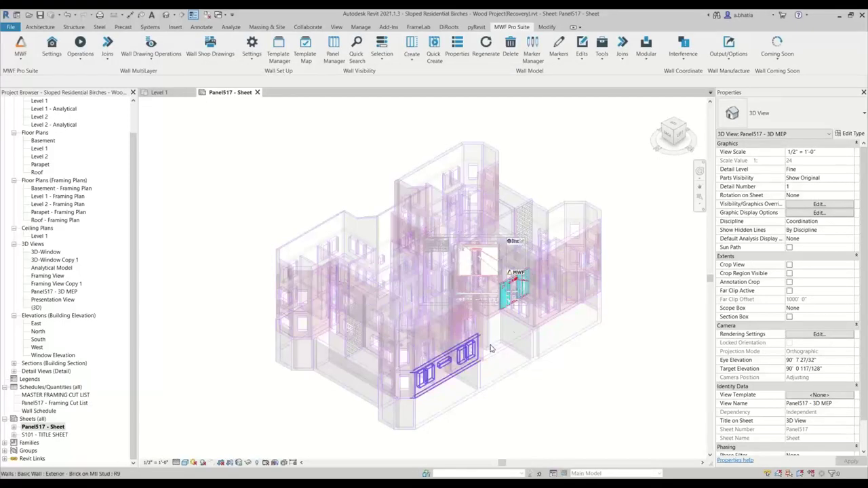
- Limit the 3D MEP view to the framed interior steel wall with a section box and deactivate the view
scroll(517, 292, up, 10)
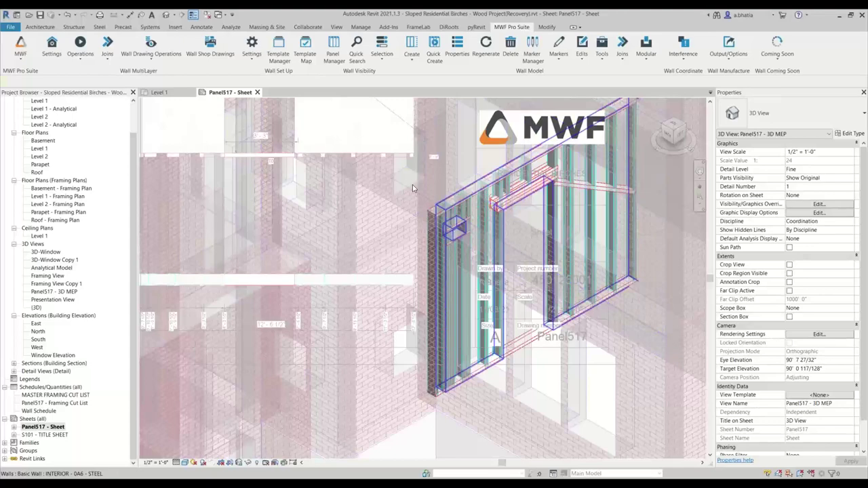
click(473, 197)
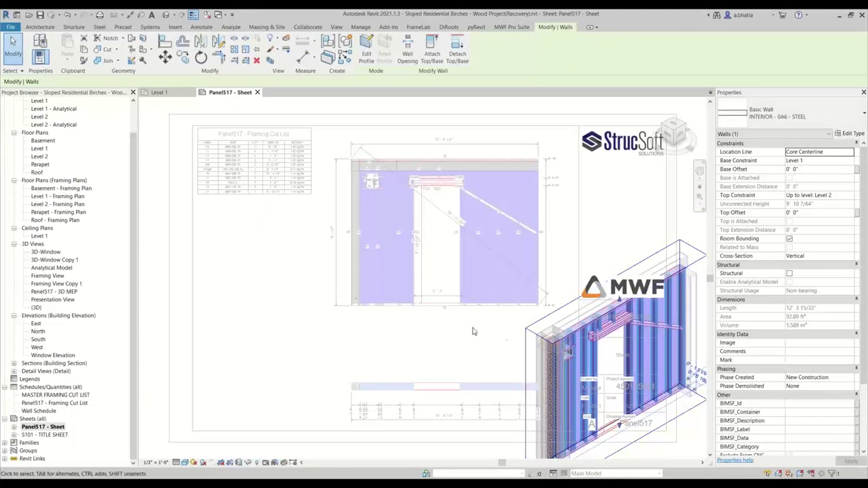
right_click(475, 167)
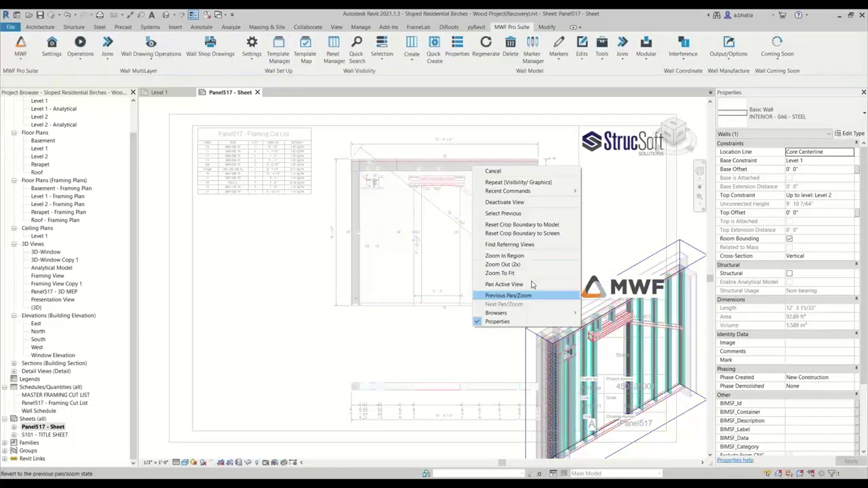
click(503, 202)
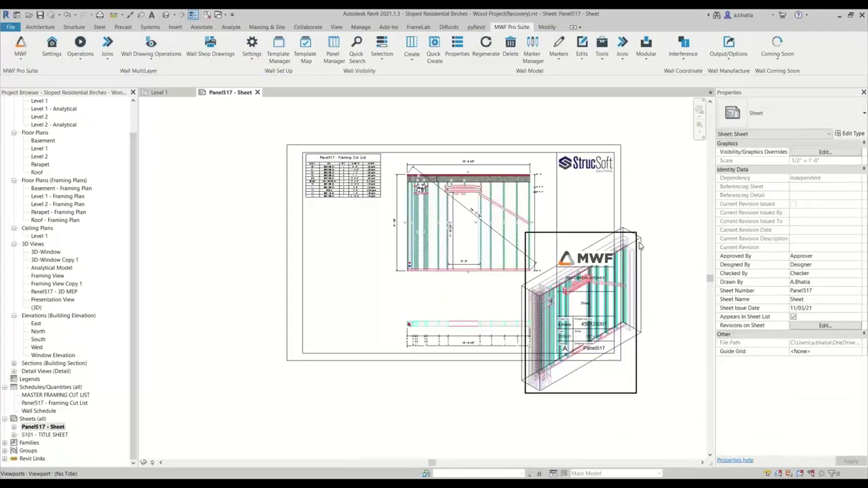
- Move the 3D MEP viewport off the title block to the space below the framing cut list
click(639, 245)
drag(624, 235, 393, 199)
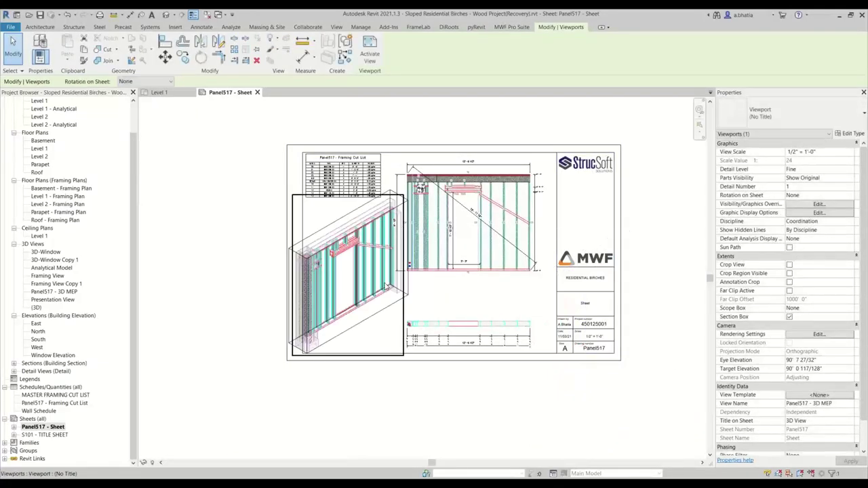
- Activate the framing elevation viewport on the Panel517 sheet and exclude View Scale from the MWF-VT-Colour view template
scroll(394, 299, up, 1)
scroll(393, 299, up, 2)
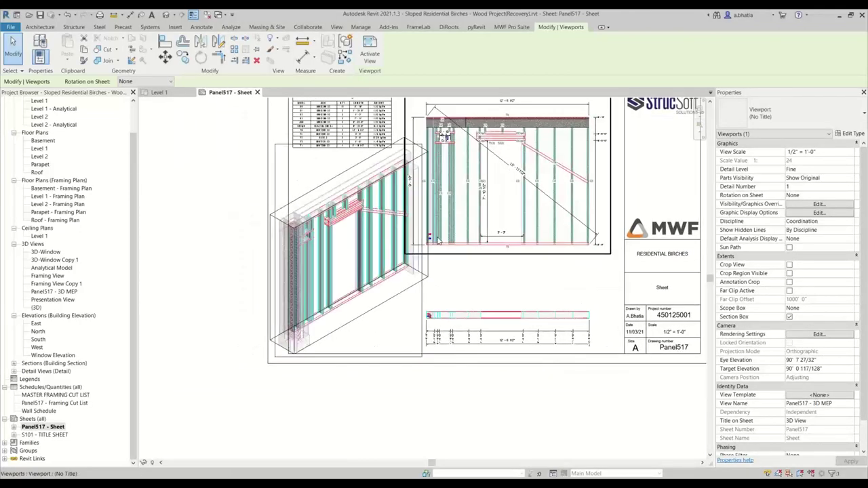
scroll(438, 241, down, 2)
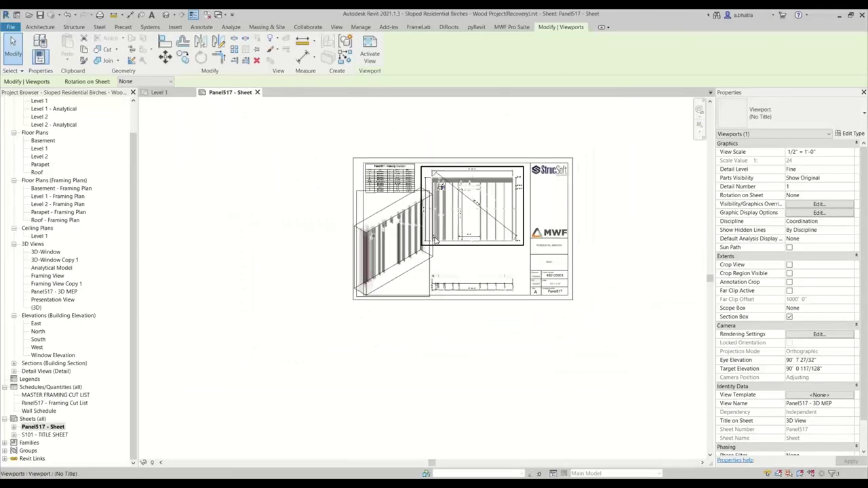
double_click(492, 222)
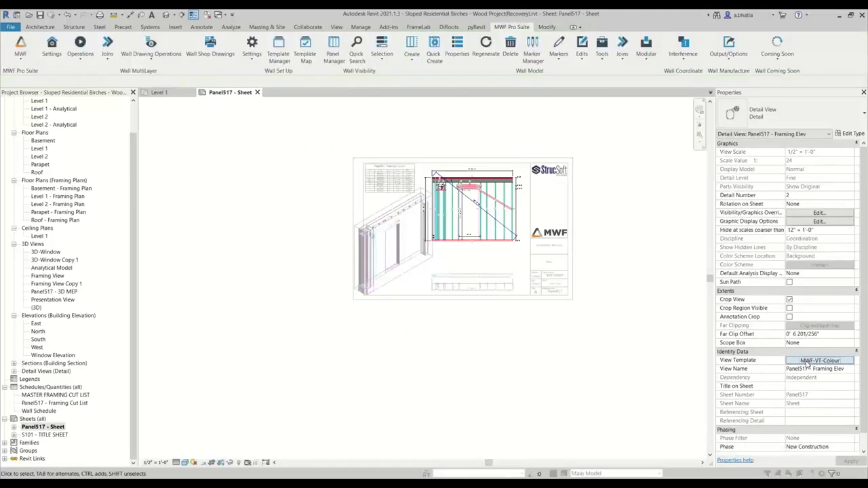
click(807, 363)
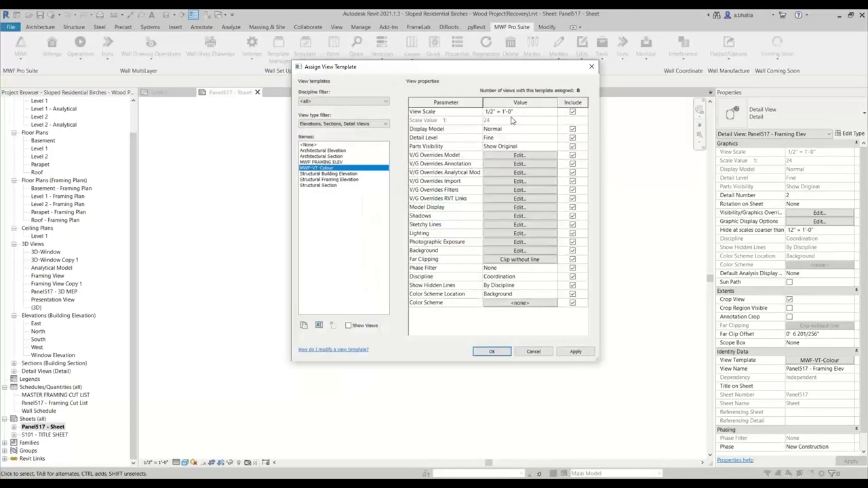
click(534, 114)
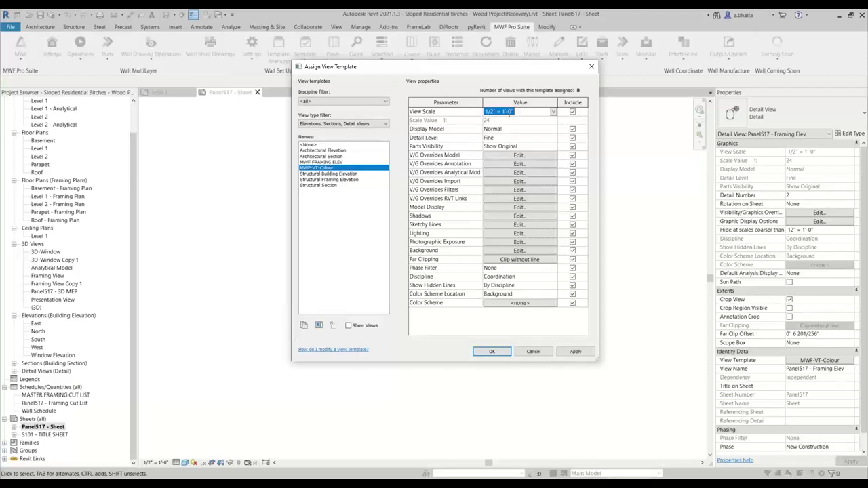
click(571, 113)
click(490, 351)
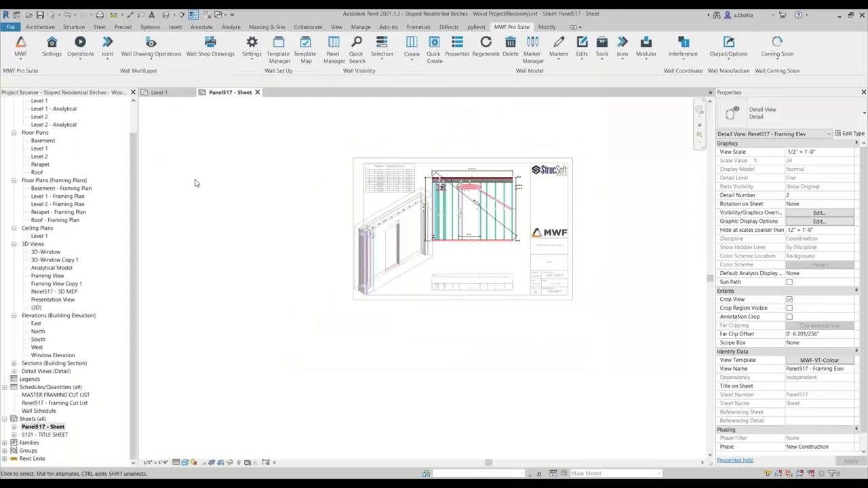
- In the MWF Shops 11x17 wall drawing settings, set the 3D MEP view's preferred scale to 3/8" = 1'-0"
click(163, 51)
click(175, 72)
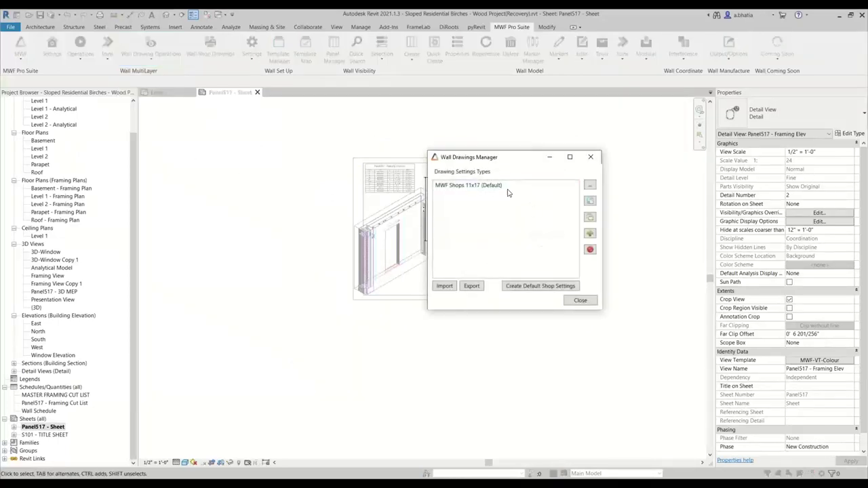
click(507, 193)
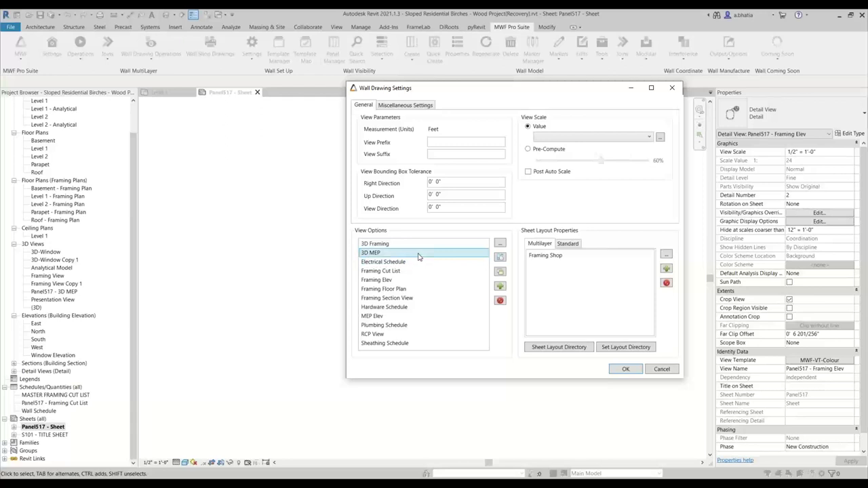
click(415, 107)
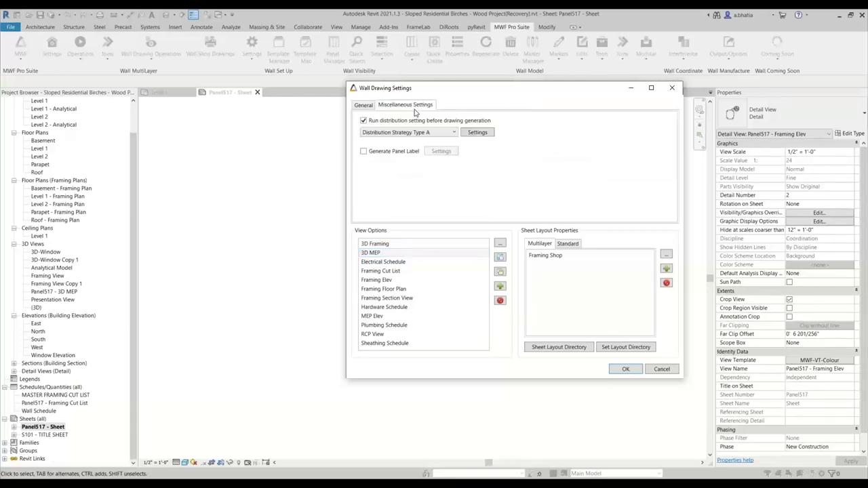
click(364, 105)
double_click(391, 253)
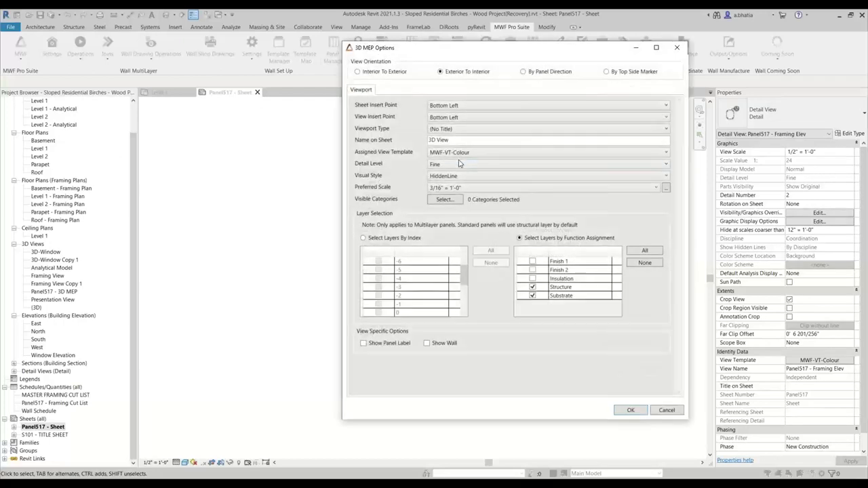
click(453, 187)
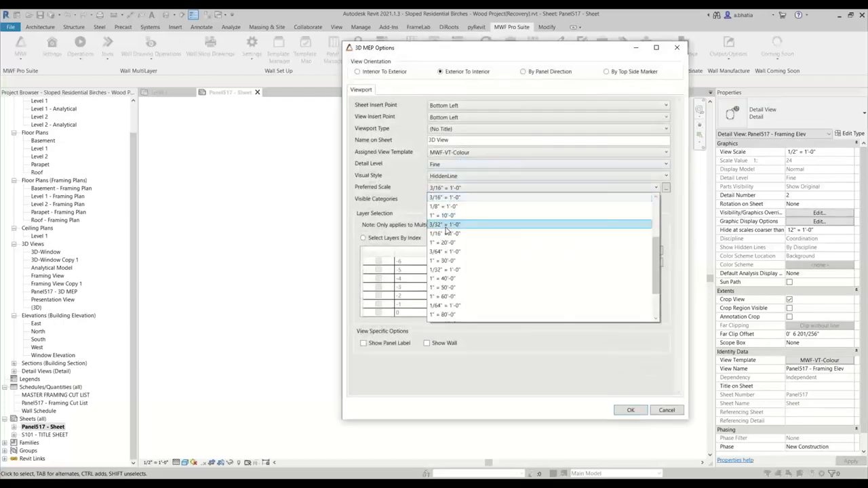
scroll(447, 234, up, 1)
click(447, 234)
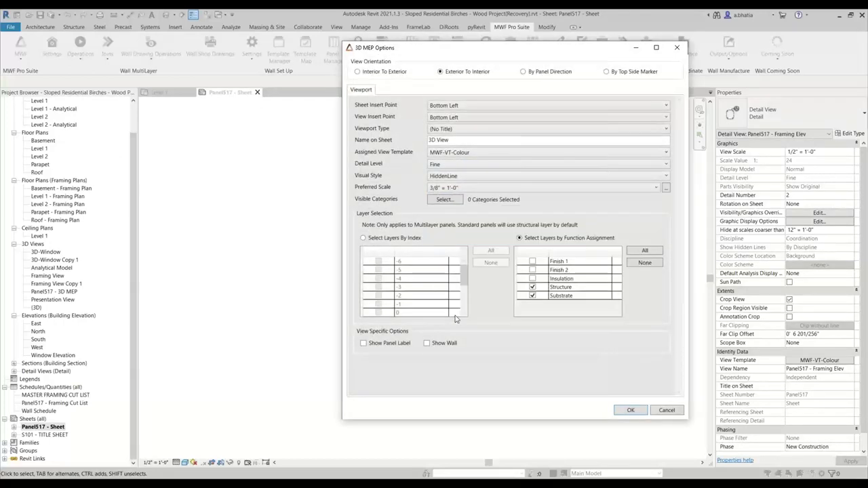
click(630, 410)
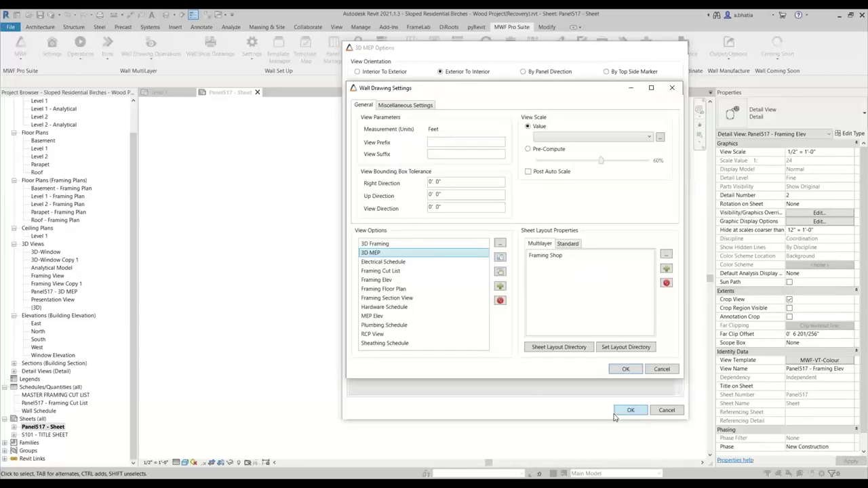
- Set the Framing Elev view's preferred scale to 1/2" = 1'-0" in its view settings
click(389, 264)
click(383, 280)
click(384, 272)
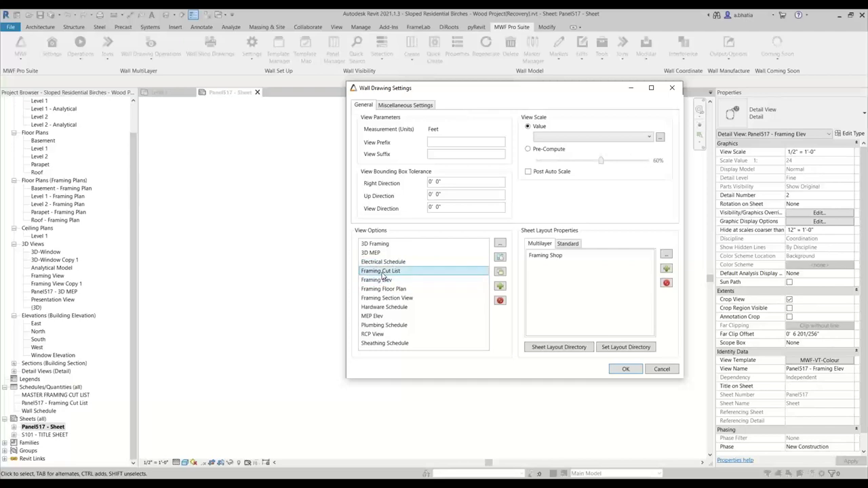
double_click(379, 279)
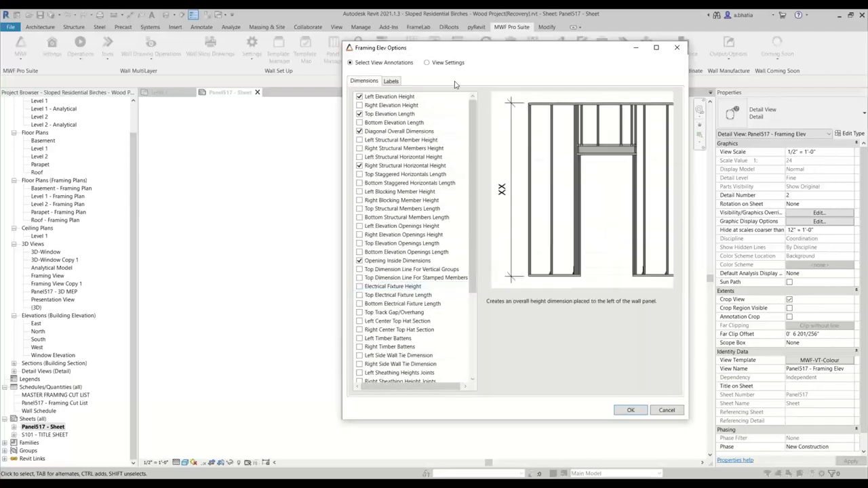
click(444, 62)
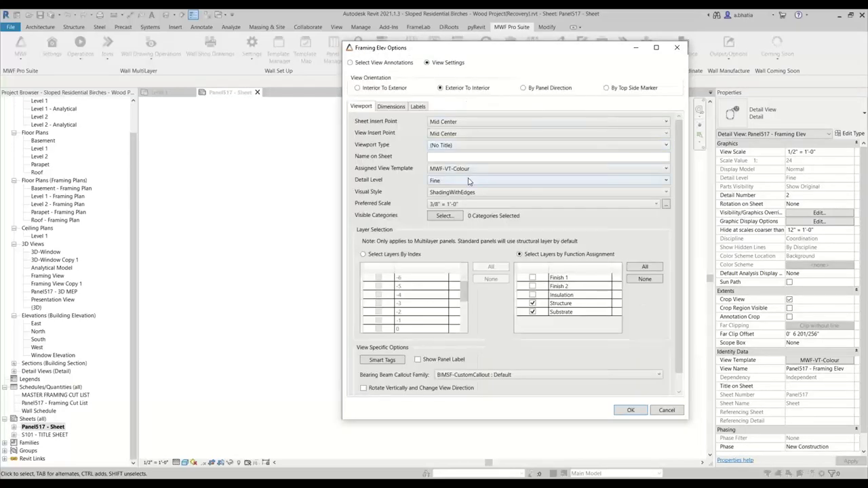
click(442, 204)
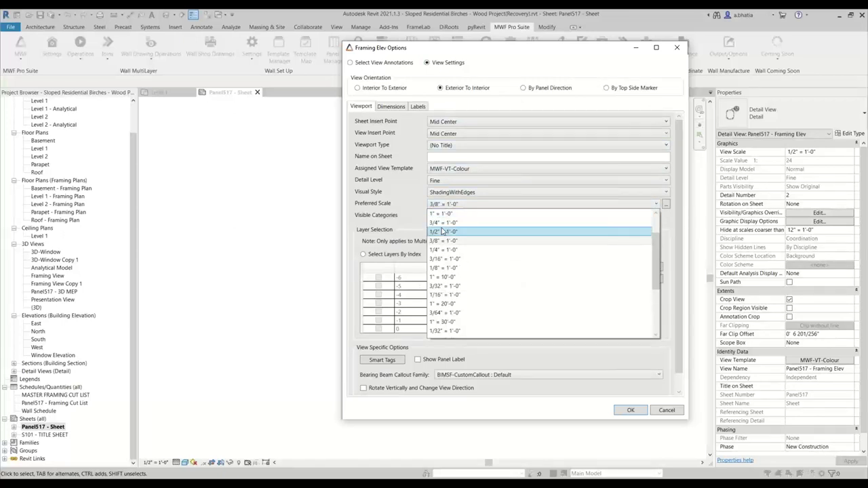
click(475, 232)
click(630, 411)
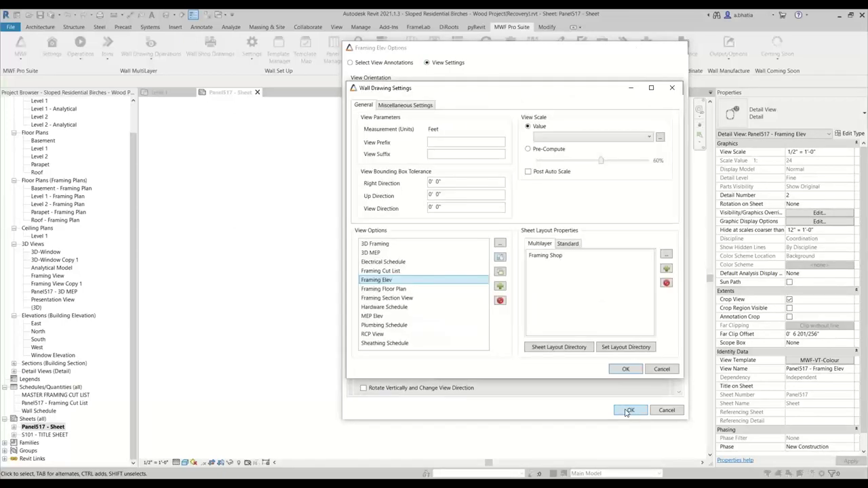
- Set the Framing Floor Plan view's preferred scale to 1/2" = 1'-0" and save the wall drawing settings
double_click(380, 288)
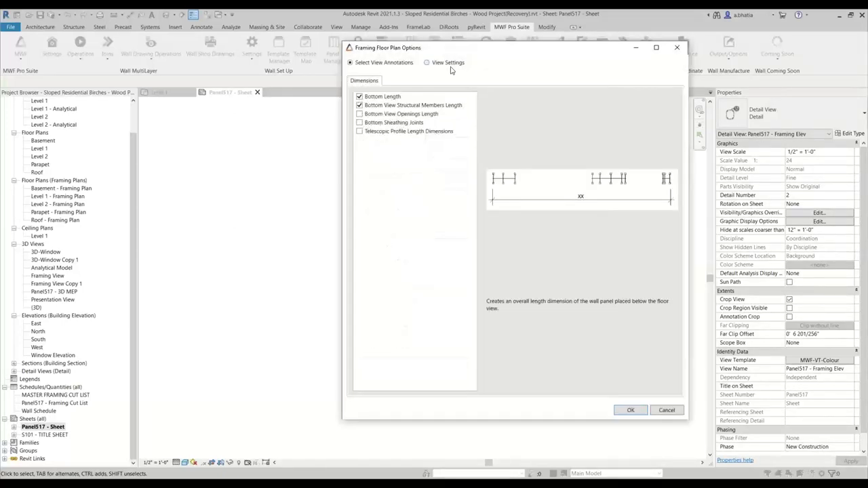
click(449, 63)
click(444, 204)
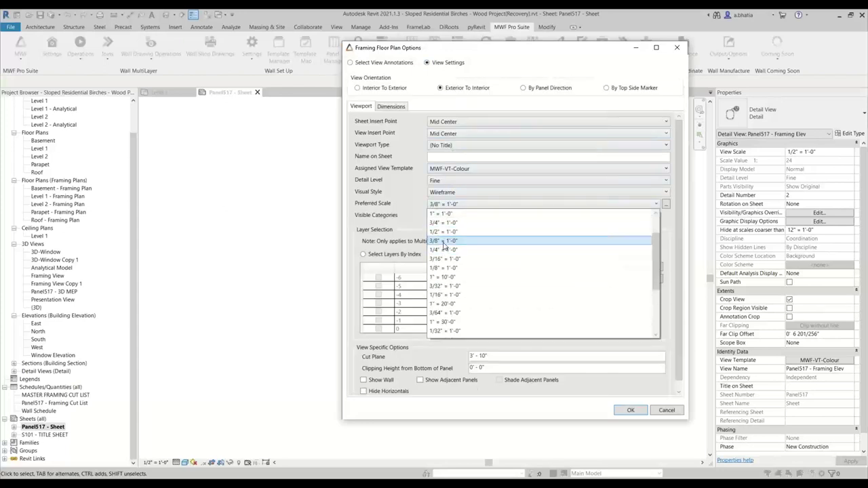
click(440, 230)
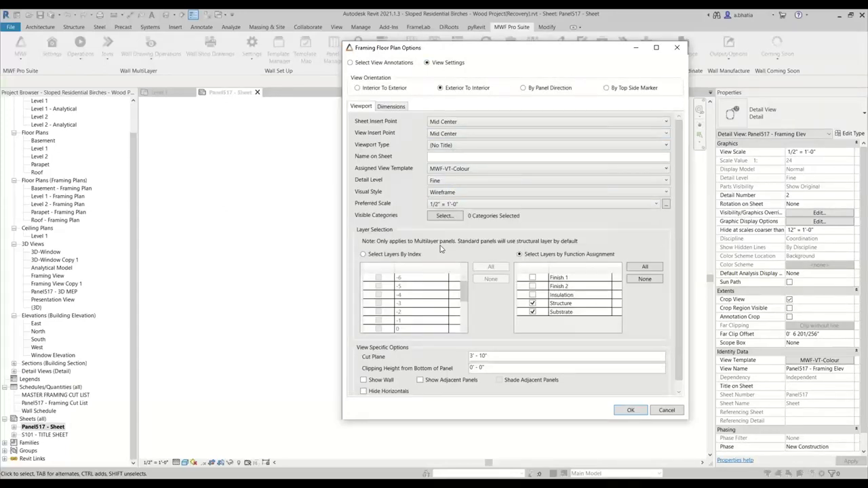
click(627, 411)
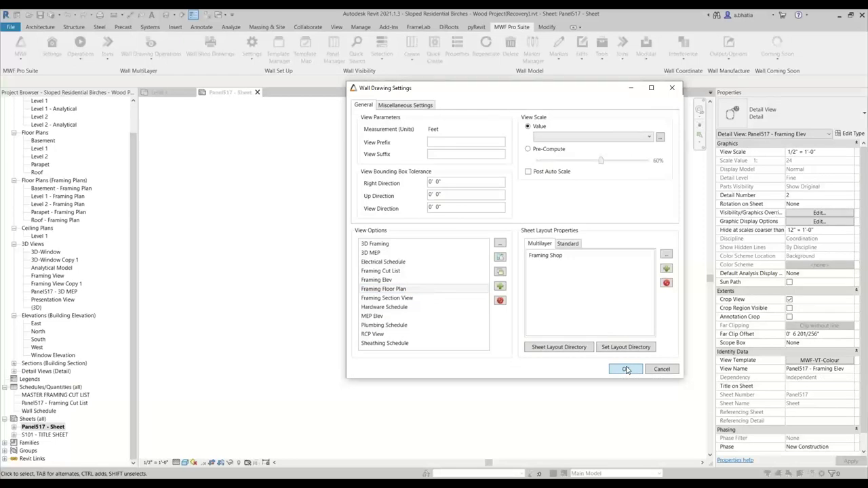
click(625, 369)
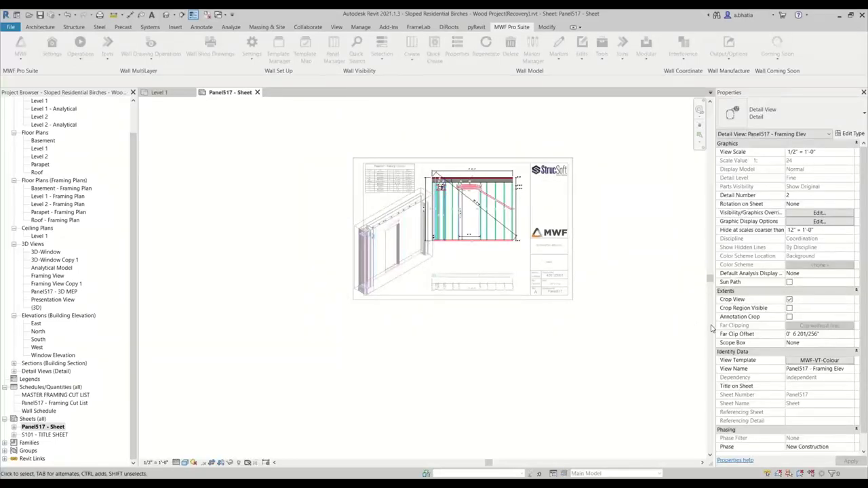
- Turn off the linked Sloped Residential Birches model in the RVT link overrides of the MWF-VT-Colour view template
click(810, 360)
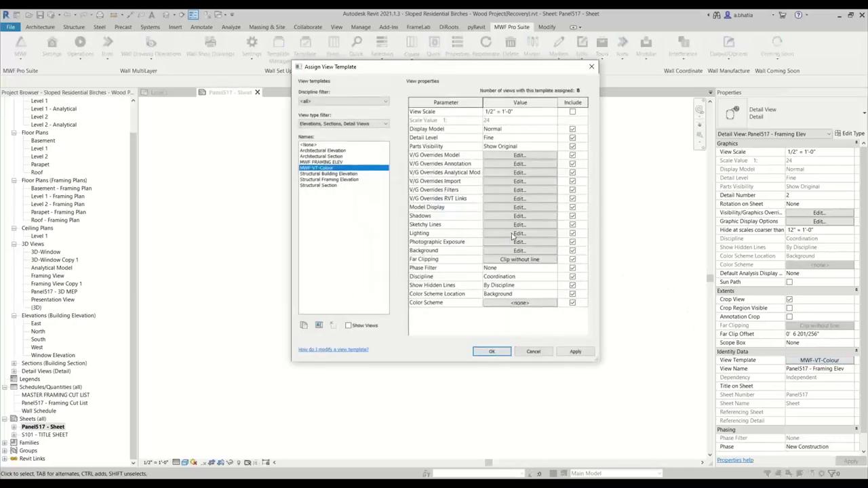
click(518, 197)
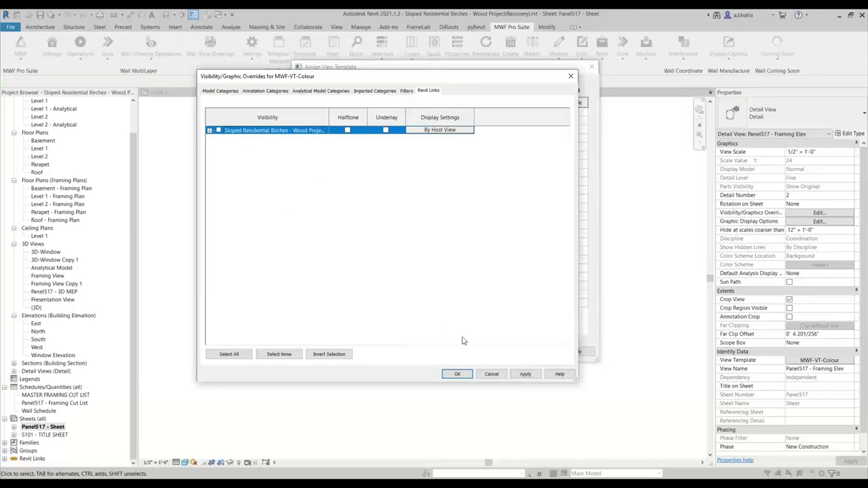
click(461, 376)
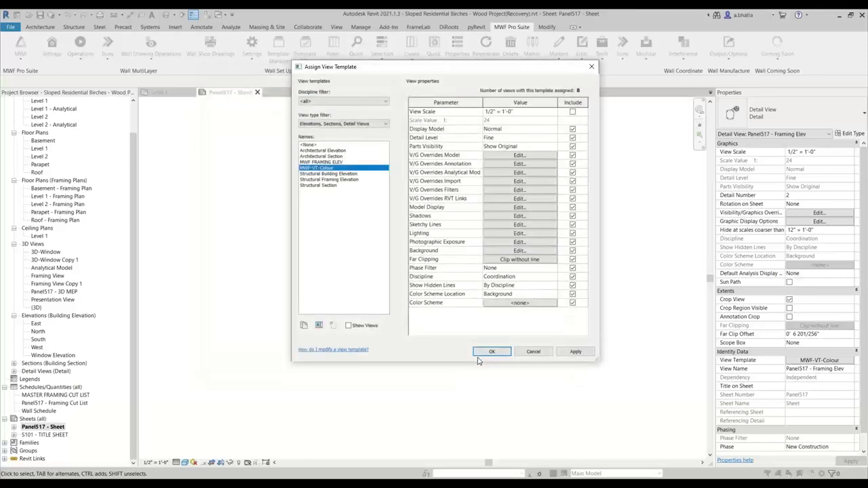
click(491, 351)
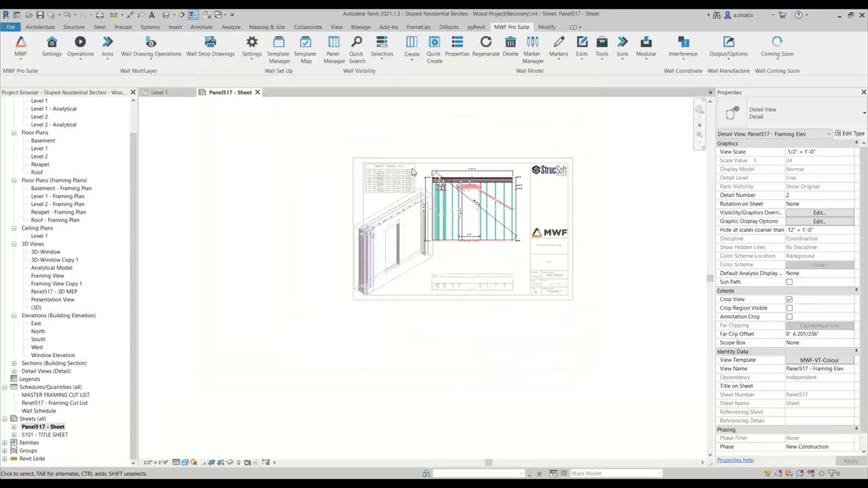
- Inspect the framing elevation's tags and dimensions, deactivate the view and close the Panel517 sheet
scroll(433, 169, up, 3)
scroll(447, 210, up, 5)
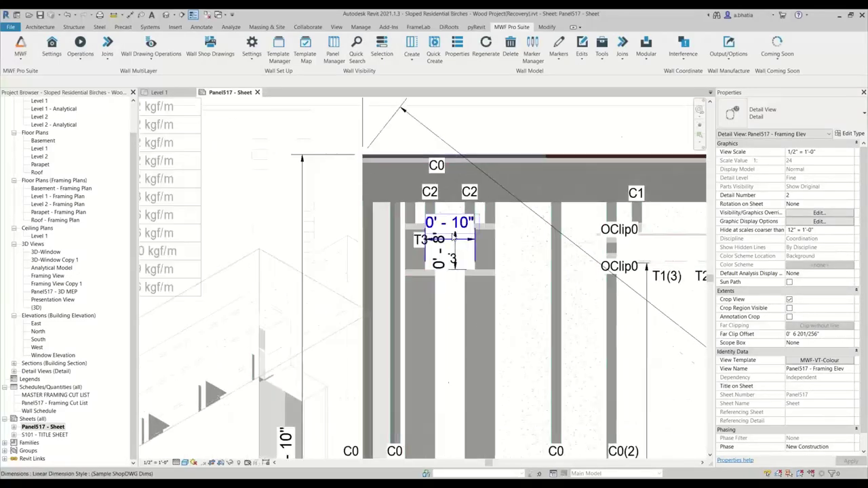
scroll(467, 251, down, 8)
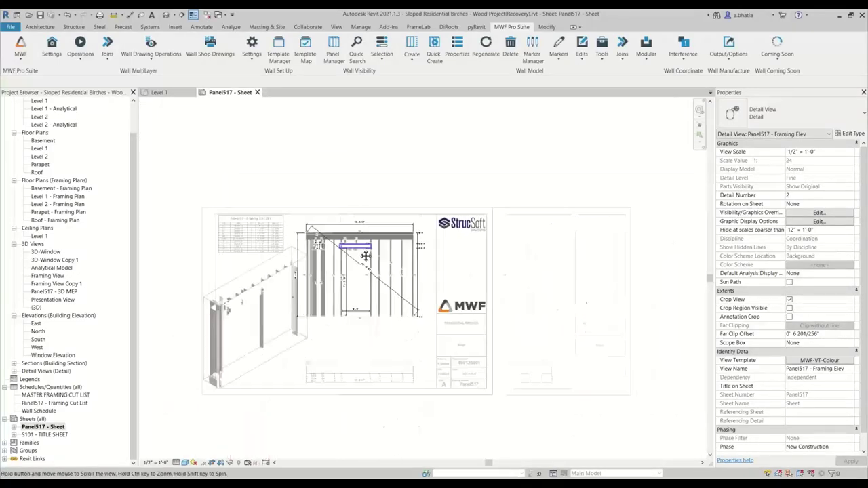
right_click(372, 180)
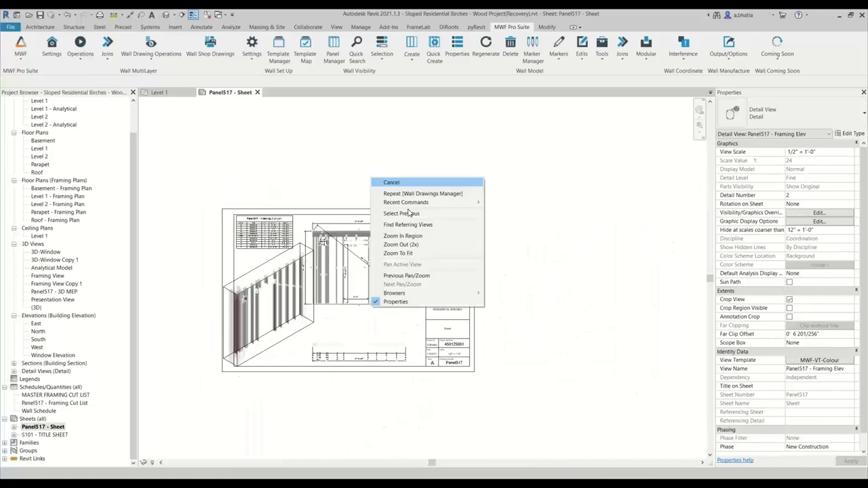
click(341, 178)
right_click(372, 202)
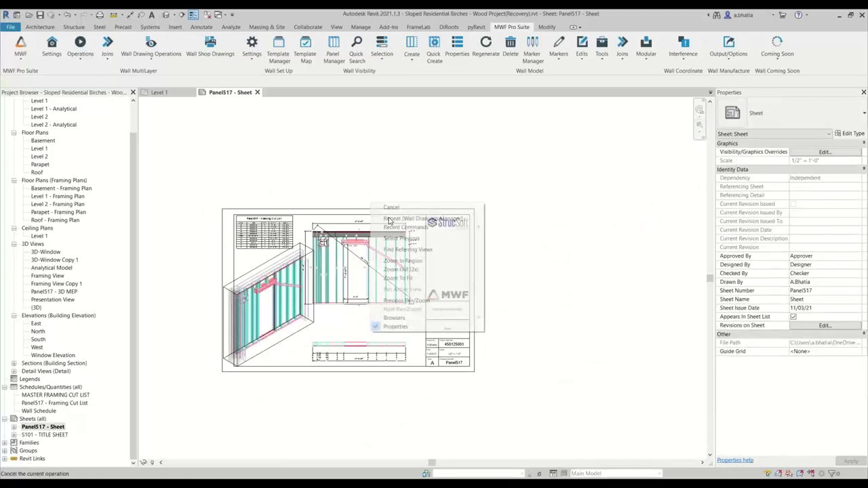
click(257, 92)
click(257, 92)
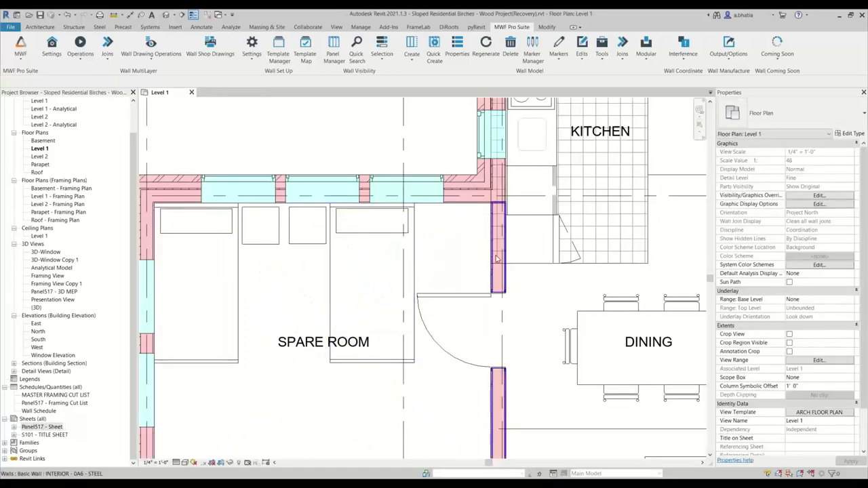
- Regenerate the shop drawing of the INTERIOR - 0A6 - STEEL wall beside the spare room door with MWF Shops 11x17, overriding the existing one
click(497, 247)
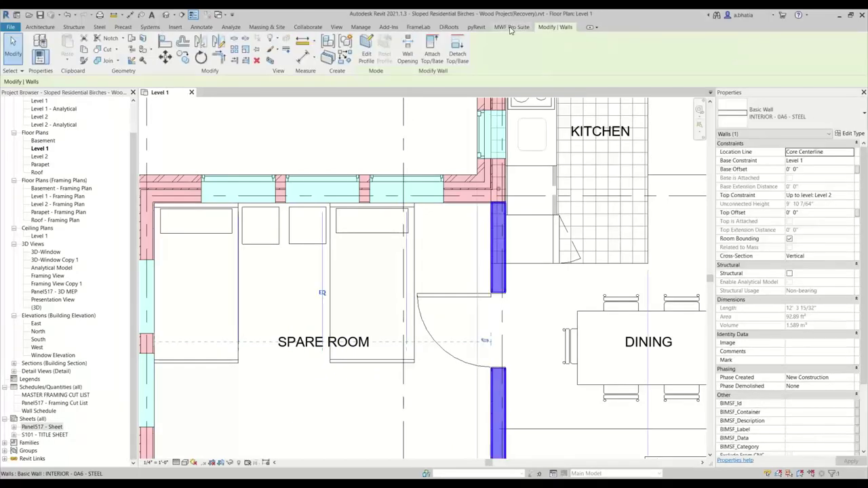
click(511, 27)
click(203, 48)
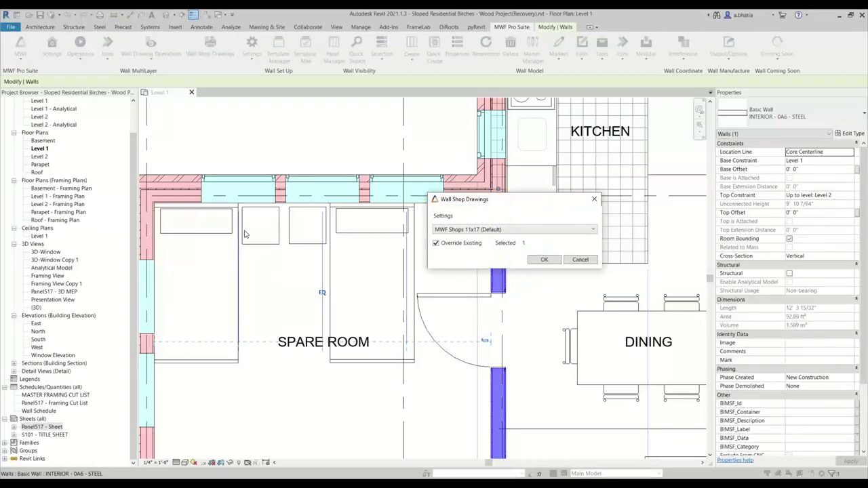
click(545, 260)
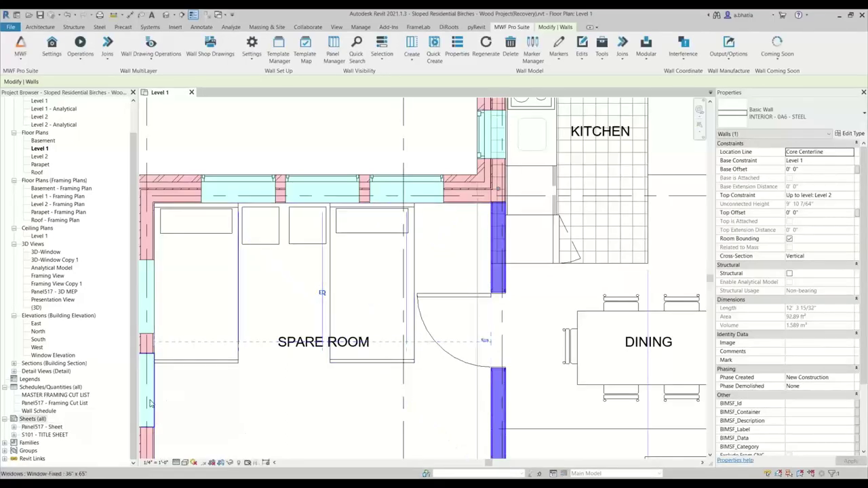
- Open the Panel517 sheet and activate its 3D MEP view on the sheet
click(42, 426)
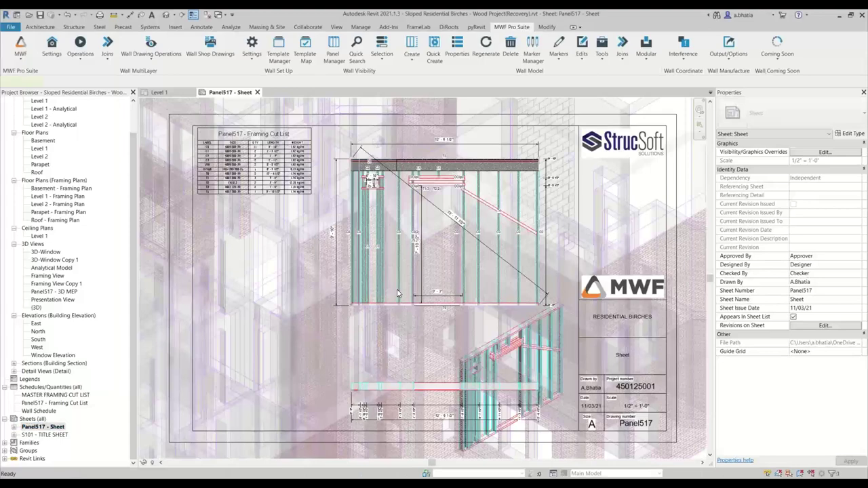
click(398, 293)
scroll(398, 293, down, 3)
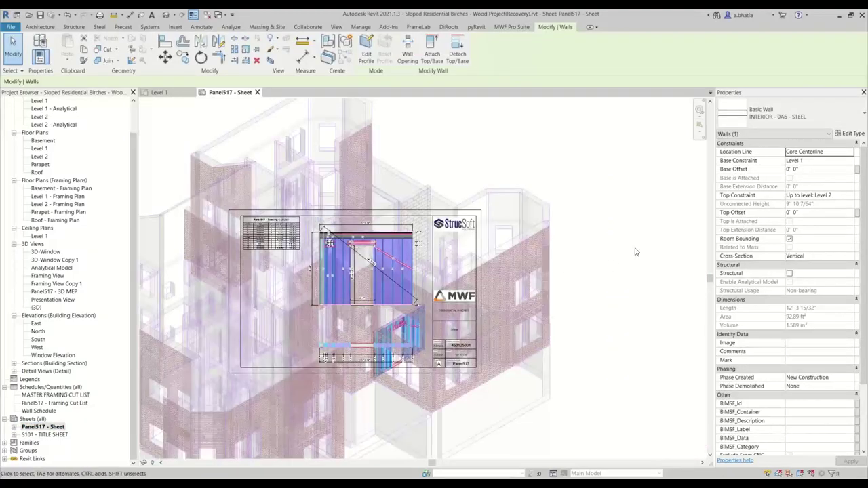
click(593, 253)
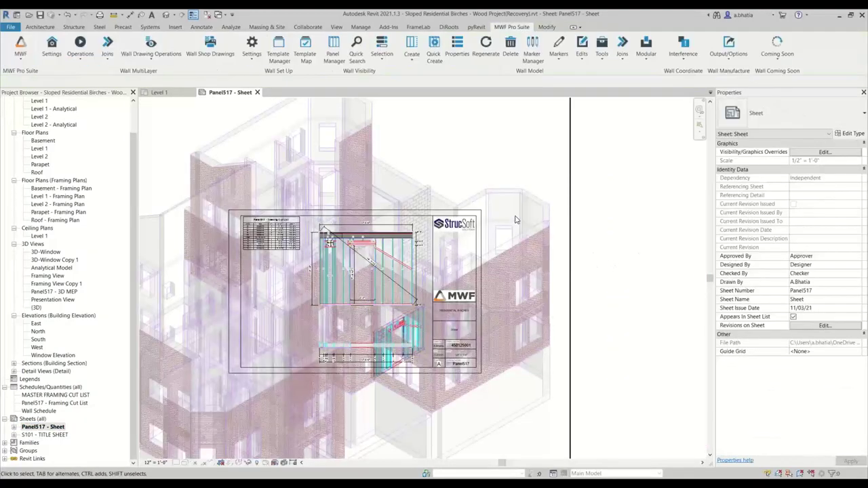
scroll(417, 348, up, 3)
double_click(417, 349)
scroll(341, 411, up, 3)
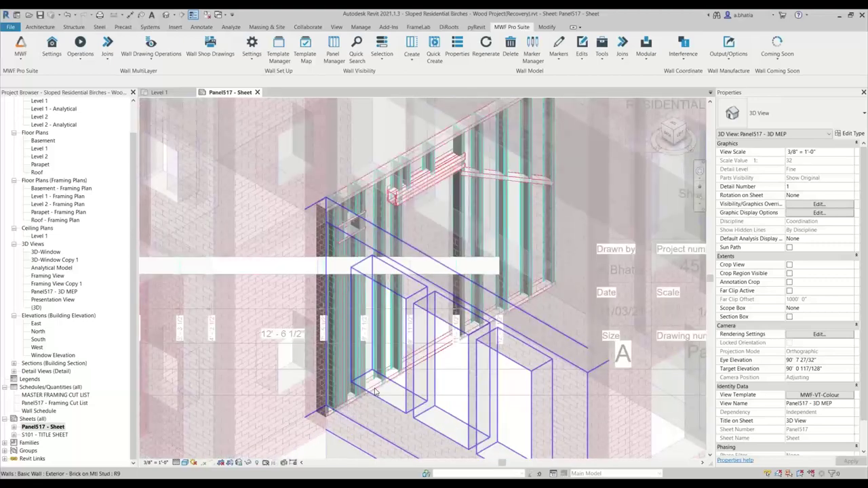
- Select the INTERIOR - 0A6 - STEEL wall in the 3D MEP view and isolate it with a section box
scroll(390, 385, down, 2)
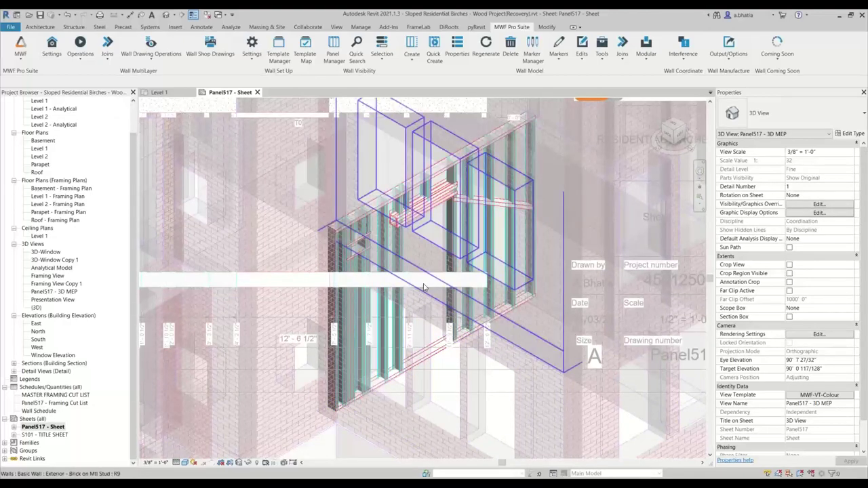
scroll(424, 287, down, 3)
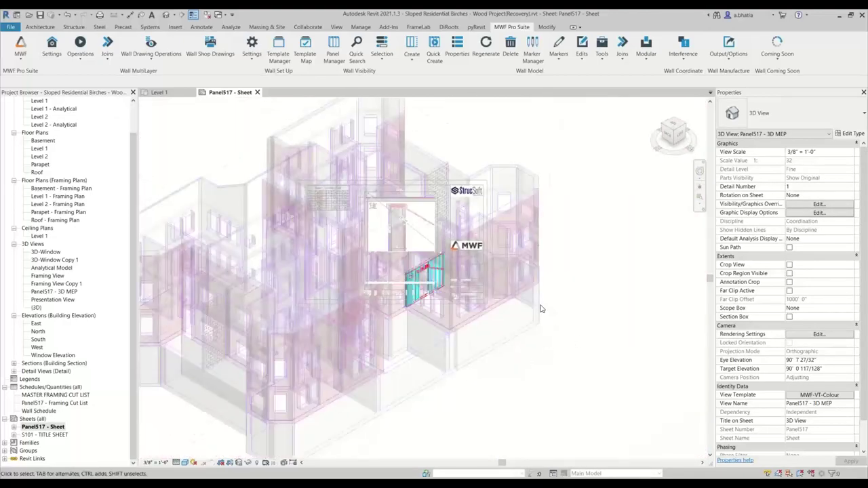
scroll(431, 269, up, 5)
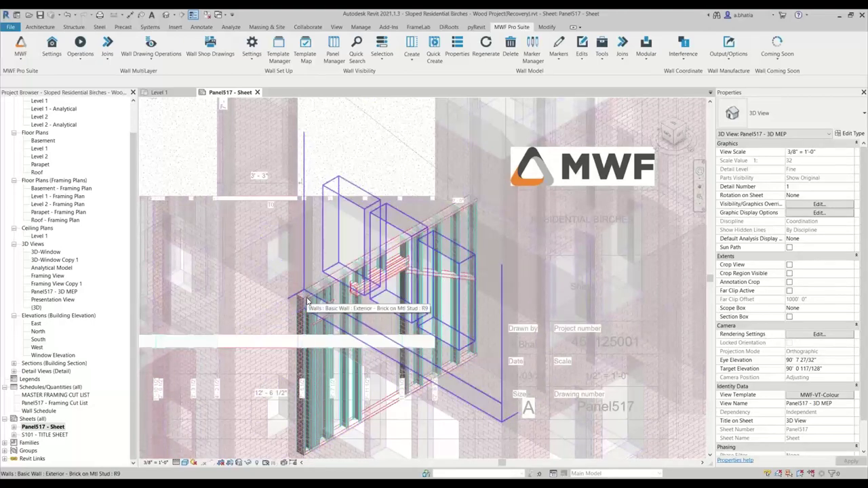
key(Tab)
key(Tab)
key(Tab)
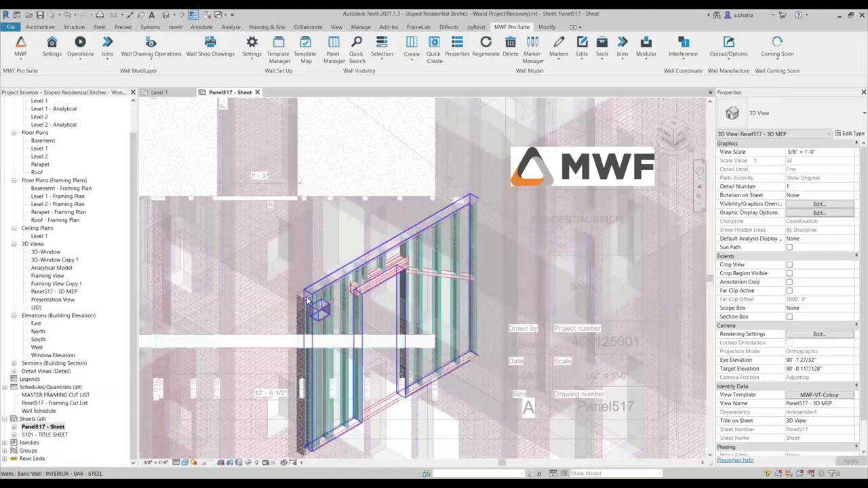
click(566, 277)
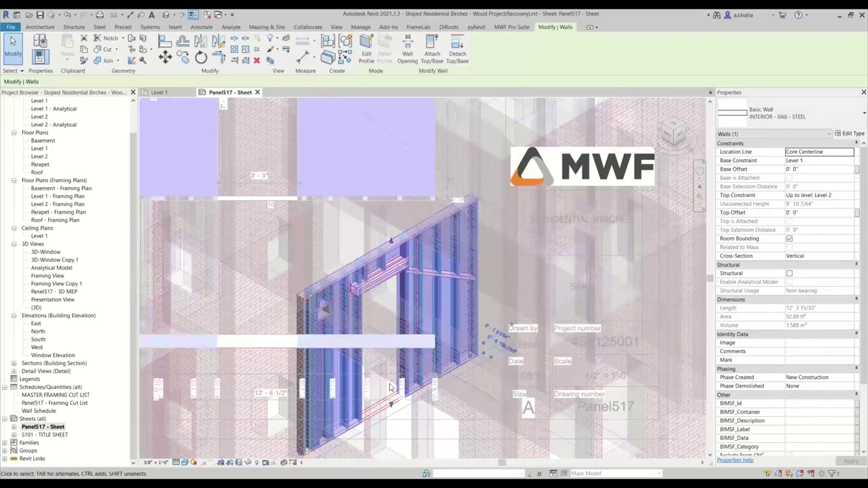
scroll(441, 337, down, 5)
scroll(365, 341, down, 1)
click(360, 355)
- Deactivate the 3D view and move its viewport into the empty area below the Framing Cut List
right_click(311, 178)
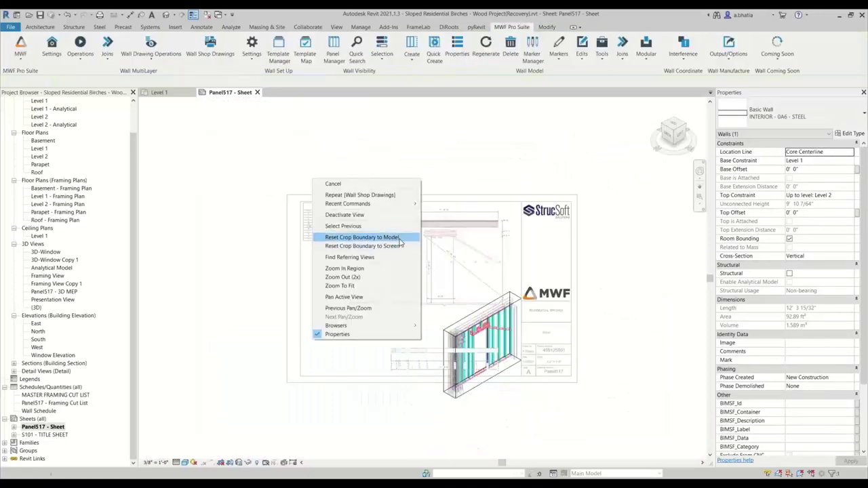
click(332, 183)
click(498, 330)
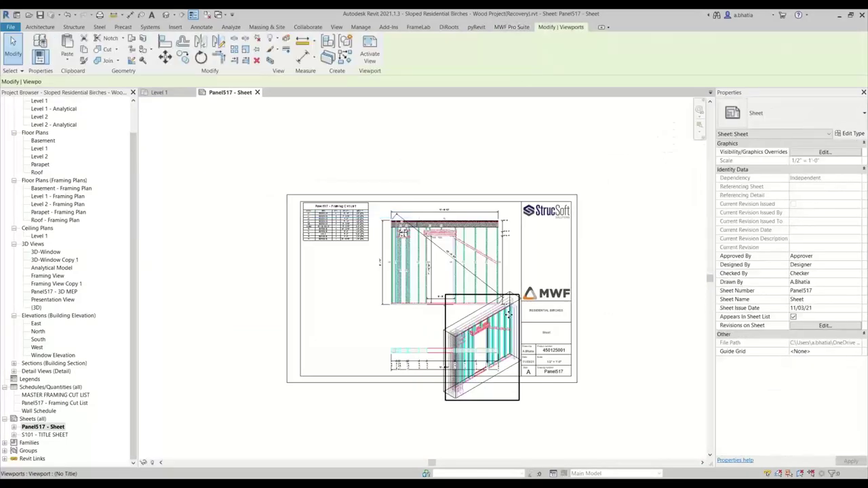
drag(504, 315, 362, 291)
click(444, 366)
middle_drag(457, 374, 383, 379)
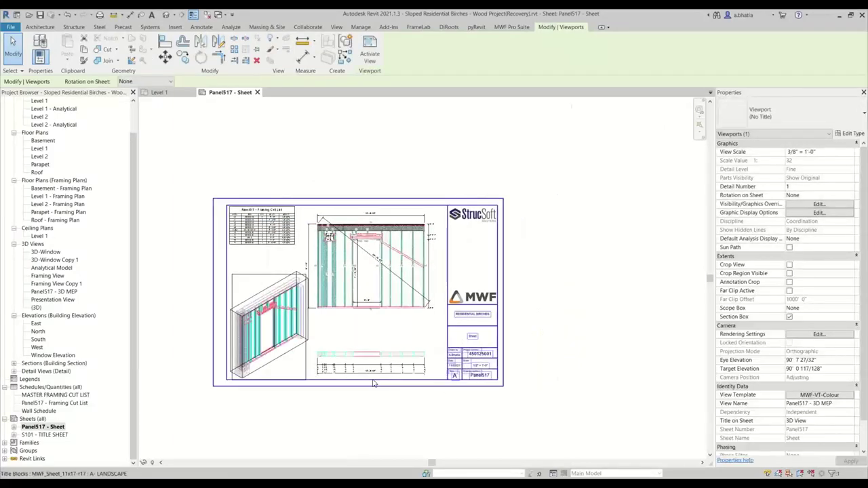
scroll(373, 381, up, 2)
click(368, 415)
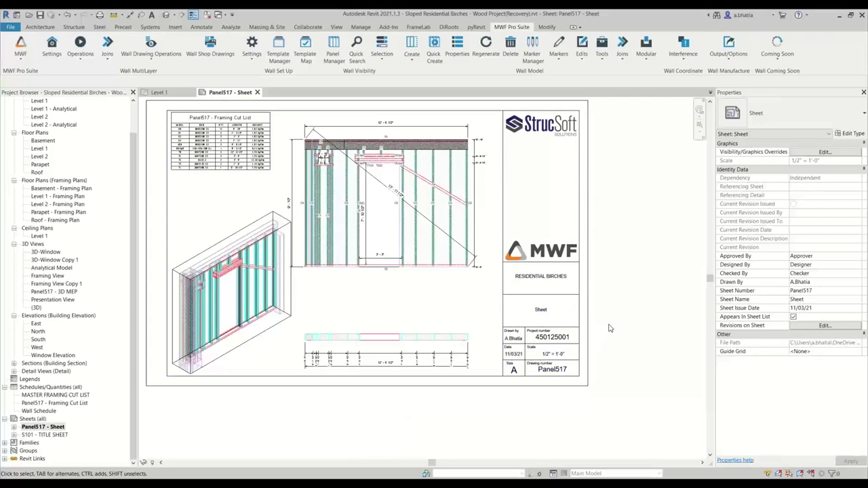
- Open the model overrides of the framing elevation's MWF-VT-Colour view template and review which model categories are shown
click(447, 170)
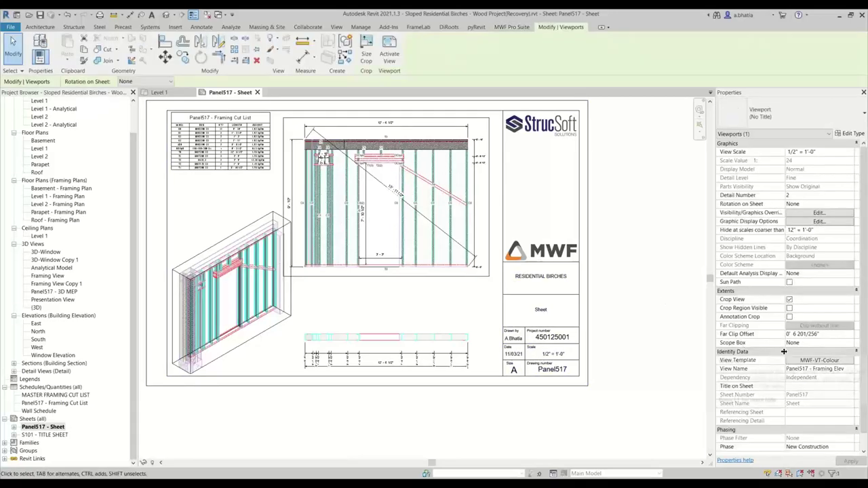
click(818, 360)
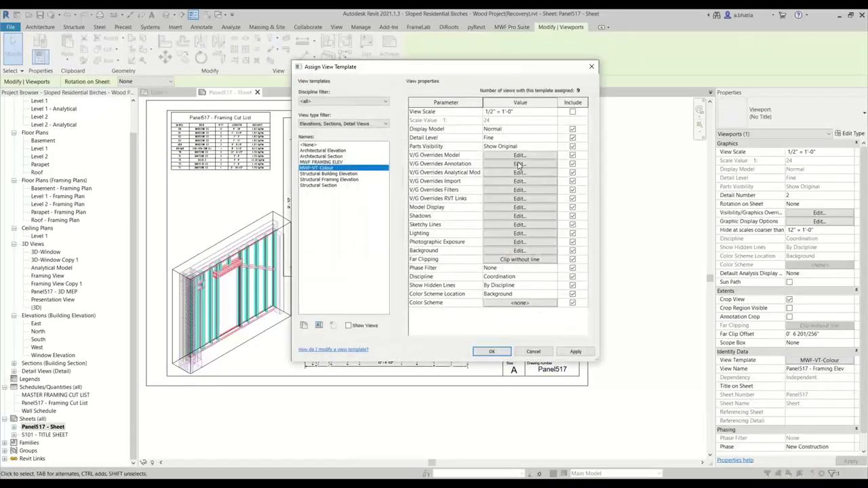
click(518, 155)
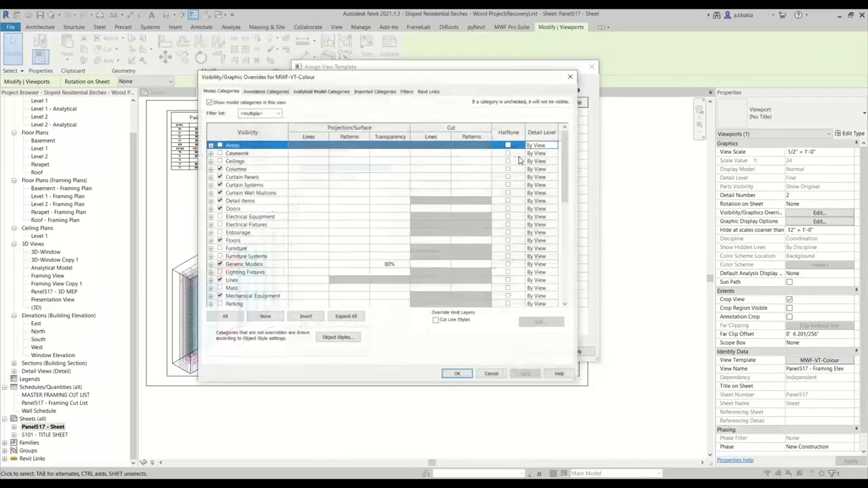
scroll(240, 227, down, 2)
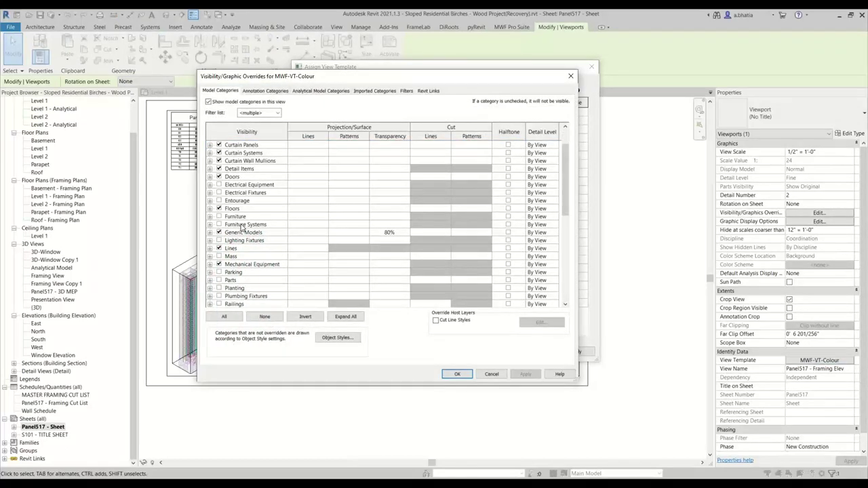
scroll(241, 227, down, 1)
scroll(241, 227, up, 3)
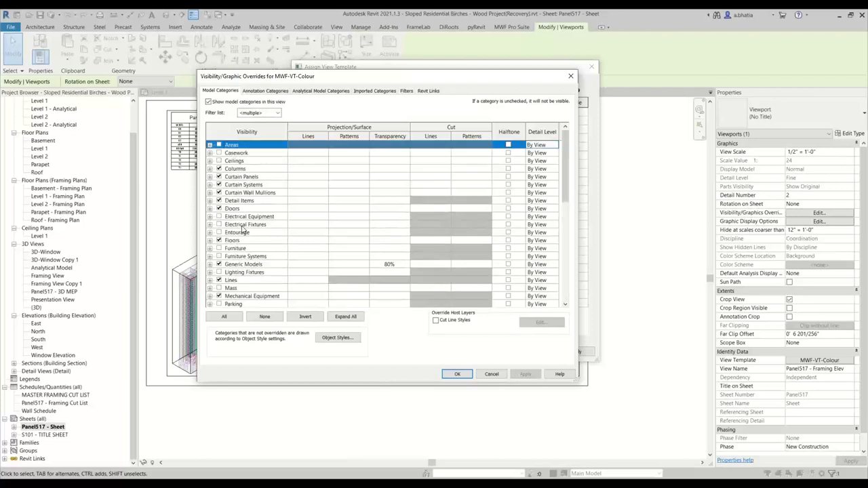
scroll(243, 230, down, 10)
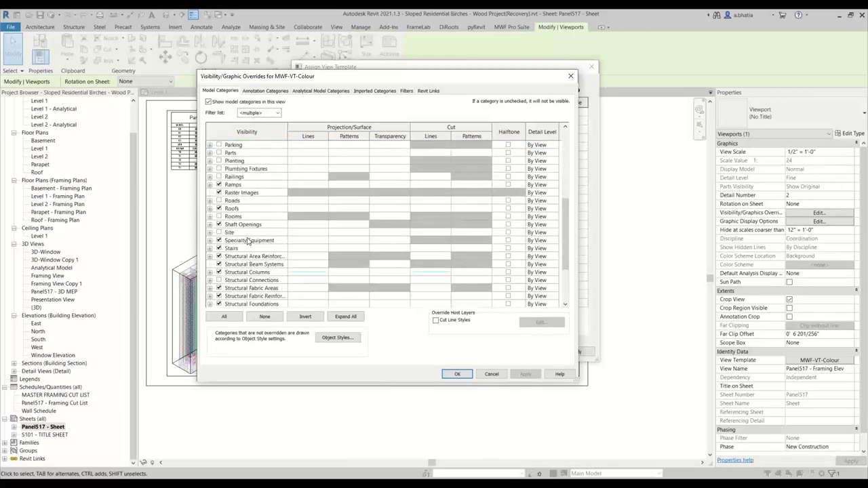
scroll(248, 241, down, 2)
scroll(248, 242, down, 2)
- Turn on Grids in the annotation category overrides of the MWF-VT-Colour view template
click(265, 90)
click(251, 201)
key(g)
scroll(260, 223, down, 2)
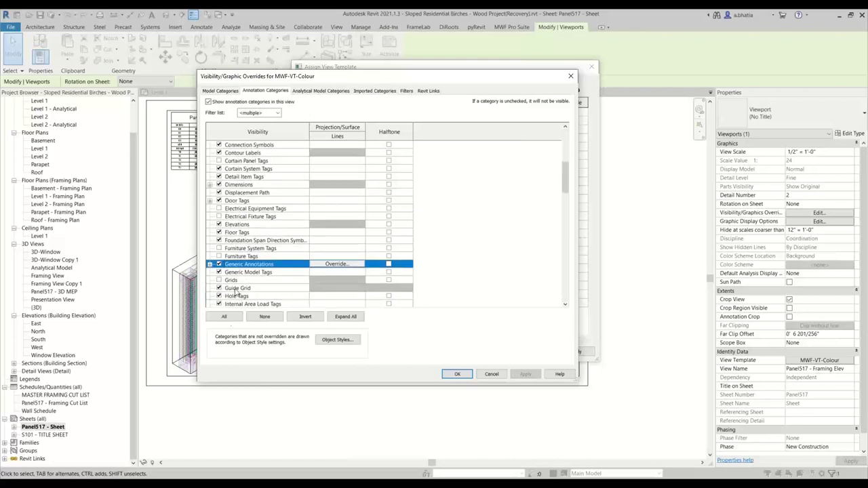
click(250, 283)
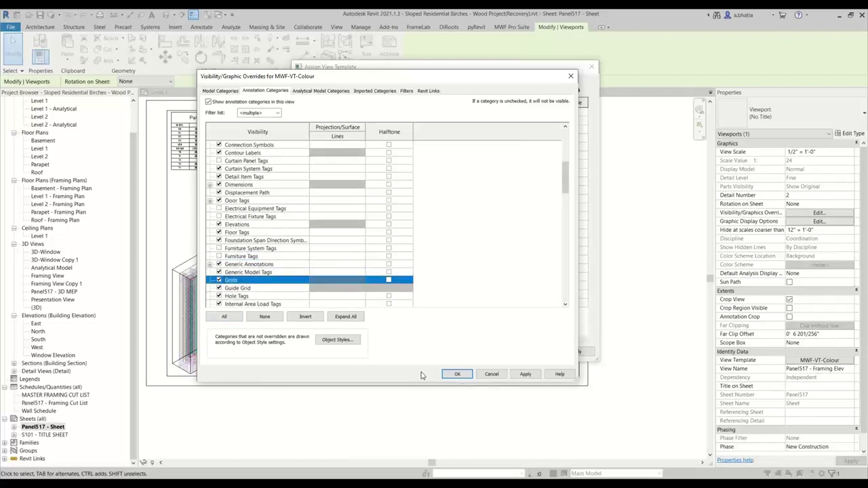
click(460, 377)
- Turn on the linked Sloped Residential Birches model in the template's Revit link overrides and accept the view template changes
click(429, 90)
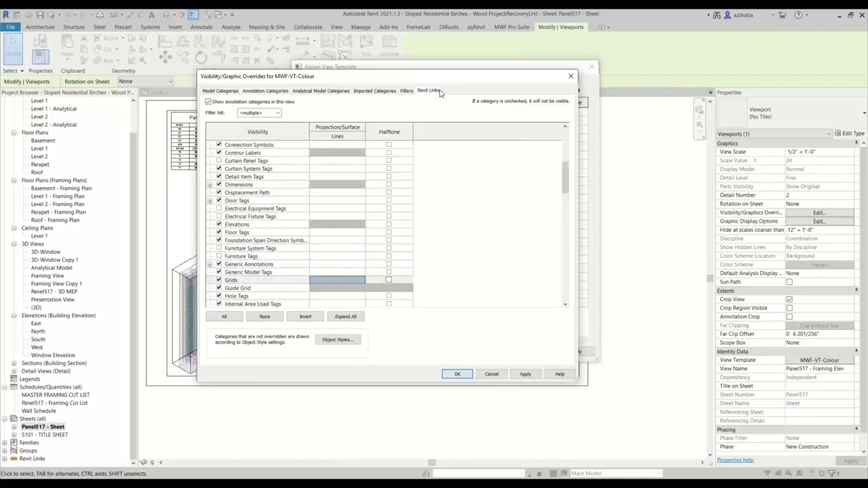
click(269, 130)
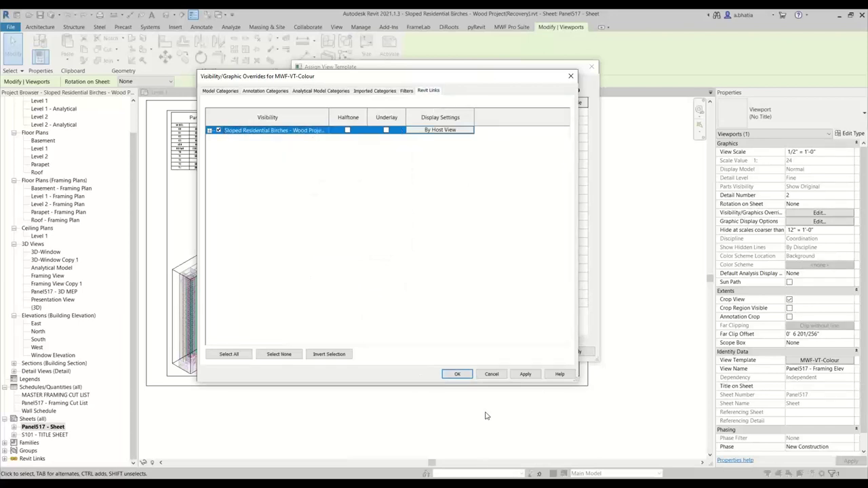
click(454, 375)
click(484, 354)
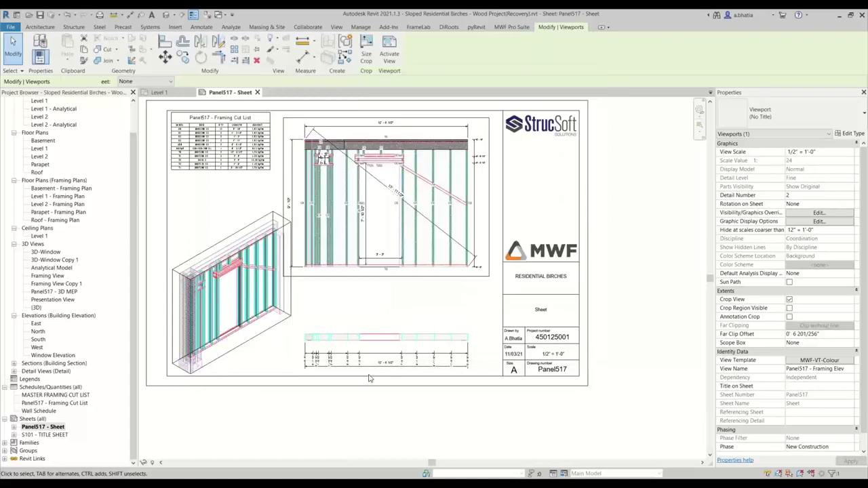
- Activate the framing elevation, place a copy of the small opening's height dimension just outside the opening, and delete the original
click(323, 302)
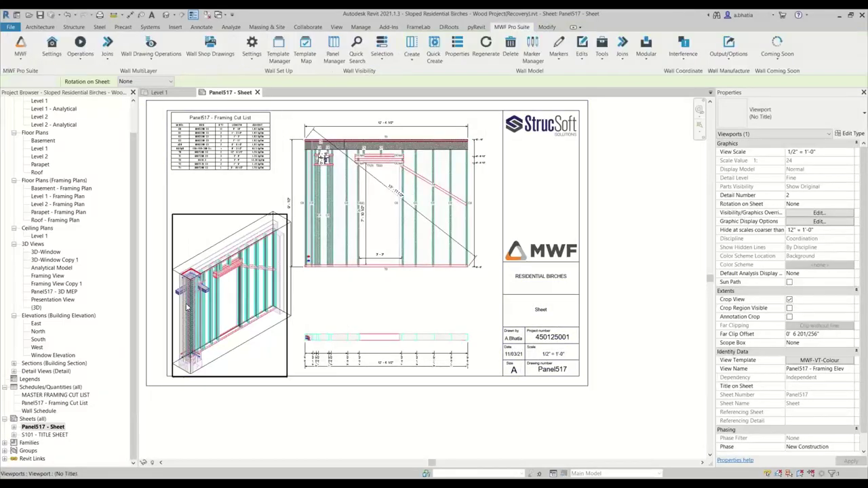
scroll(196, 295, up, 5)
scroll(248, 307, down, 5)
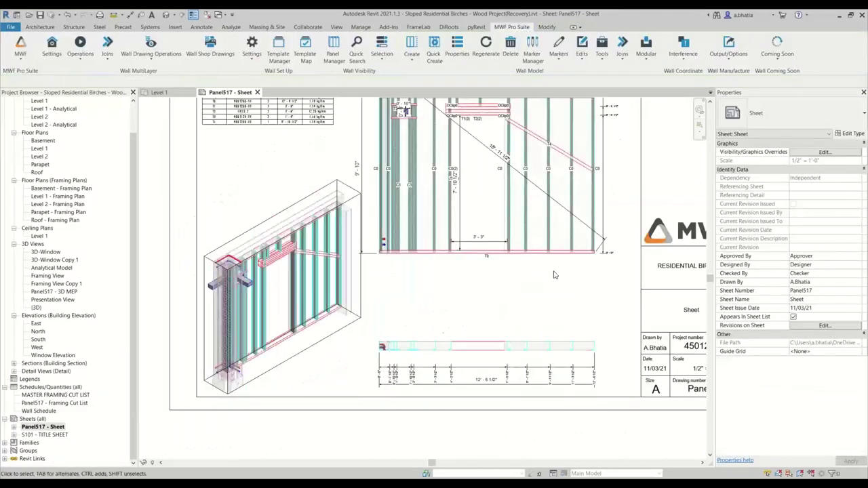
scroll(474, 312, up, 3)
scroll(531, 324, down, 1)
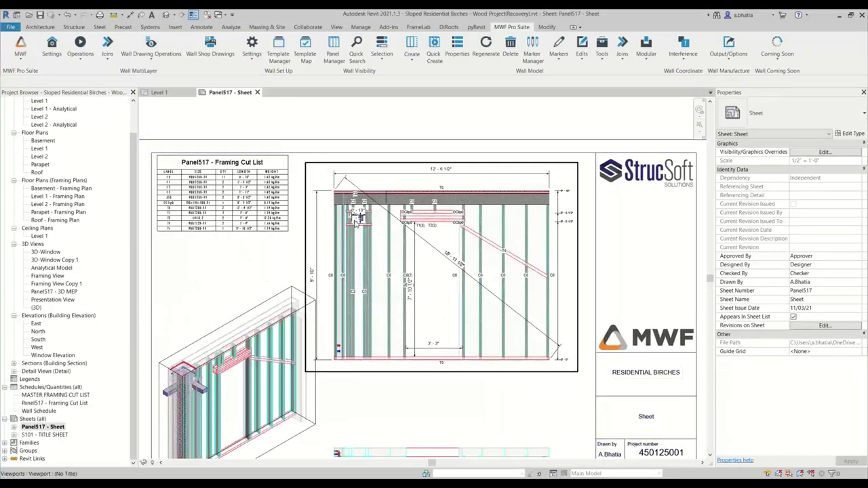
scroll(337, 218, up, 6)
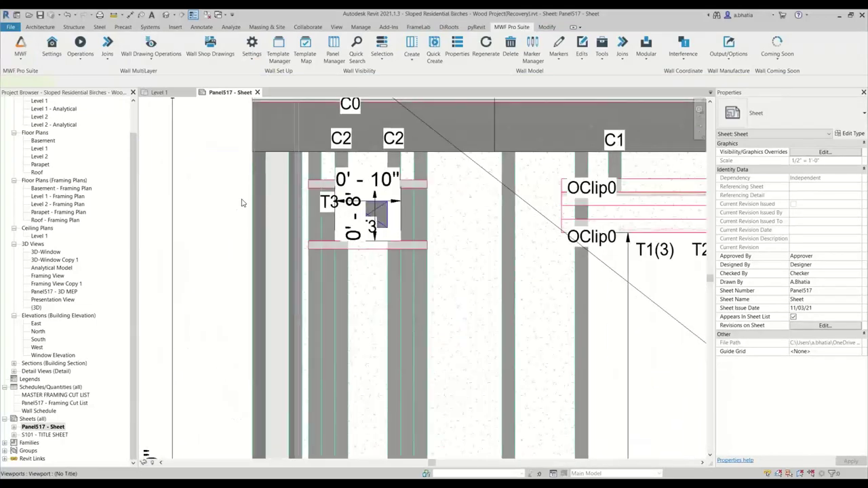
click(318, 204)
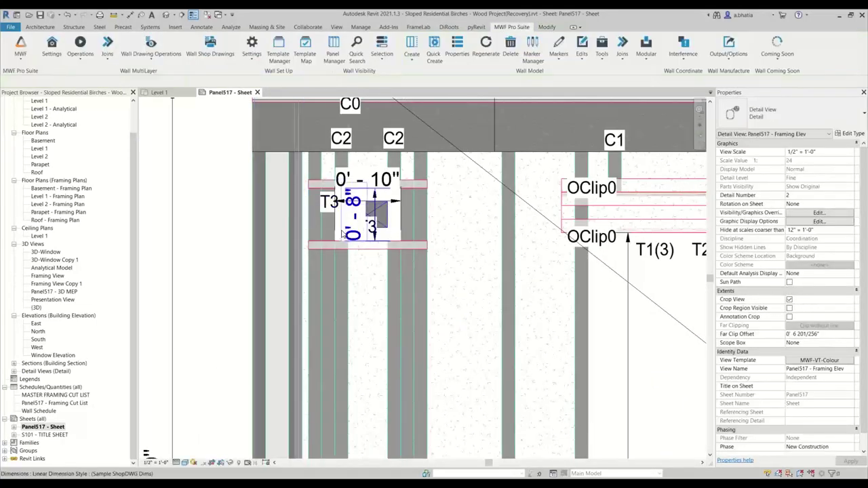
drag(342, 230, 479, 209)
scroll(351, 226, down, 3)
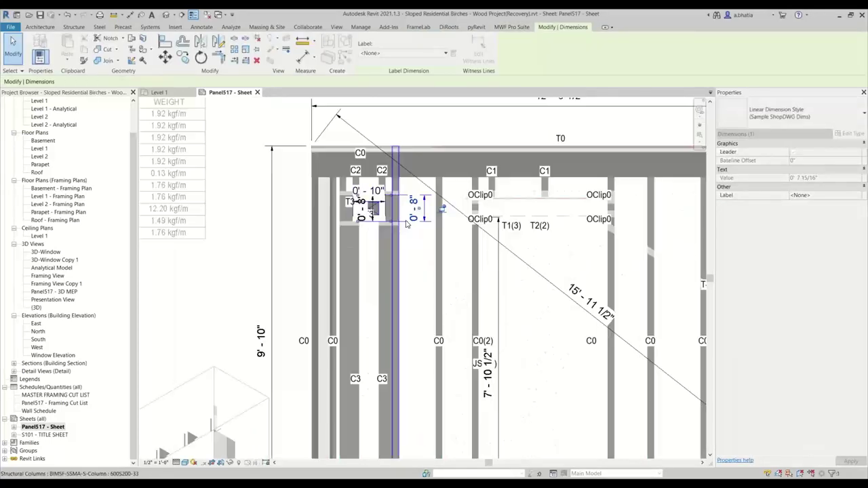
scroll(351, 226, up, 3)
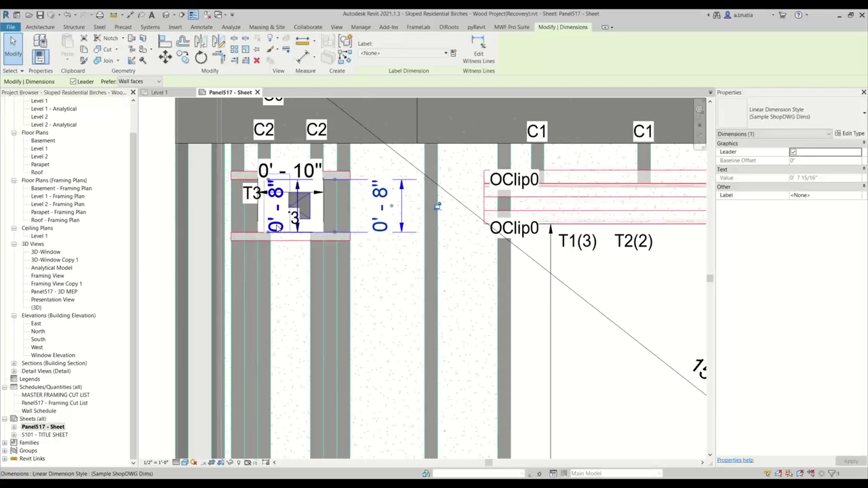
key(Delete)
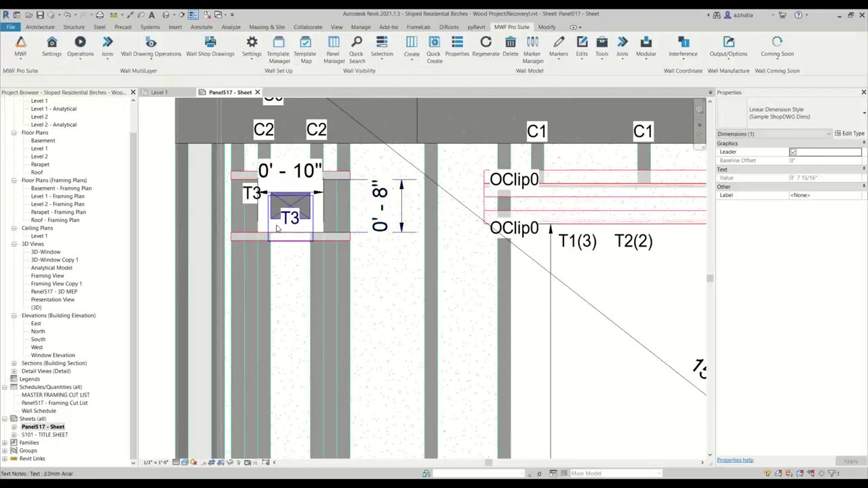
- Try to delete the small opening's width dimension in the framing elevation
click(293, 169)
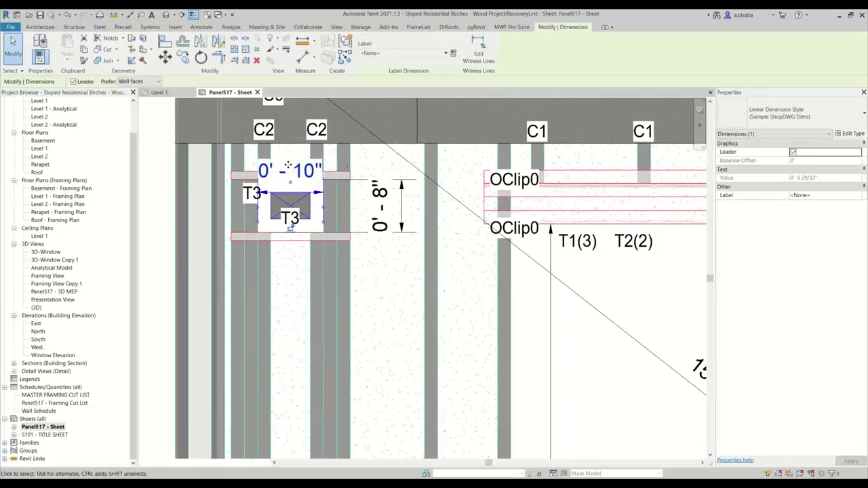
key(Escape)
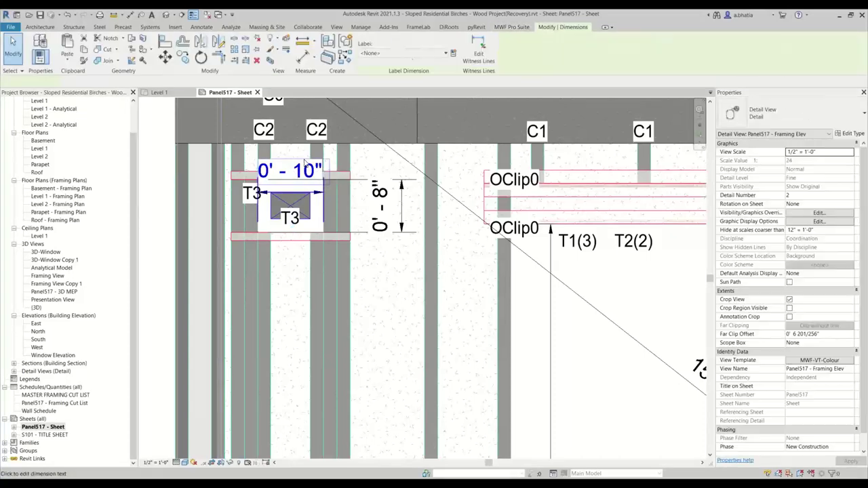
click(305, 163)
key(Delete)
key(ctrl+z)
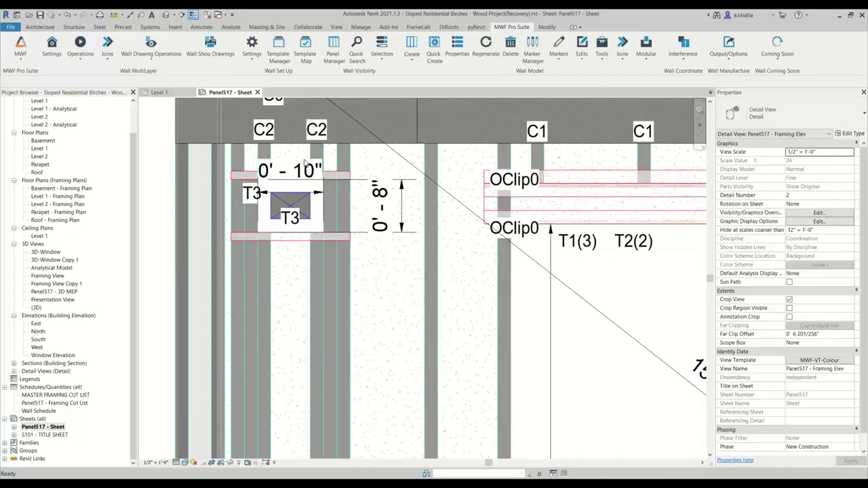
- Fit the framing elevation to the window and deactivate the view to return to the Panel517 sheet
key(z)
key(f)
right_click(542, 134)
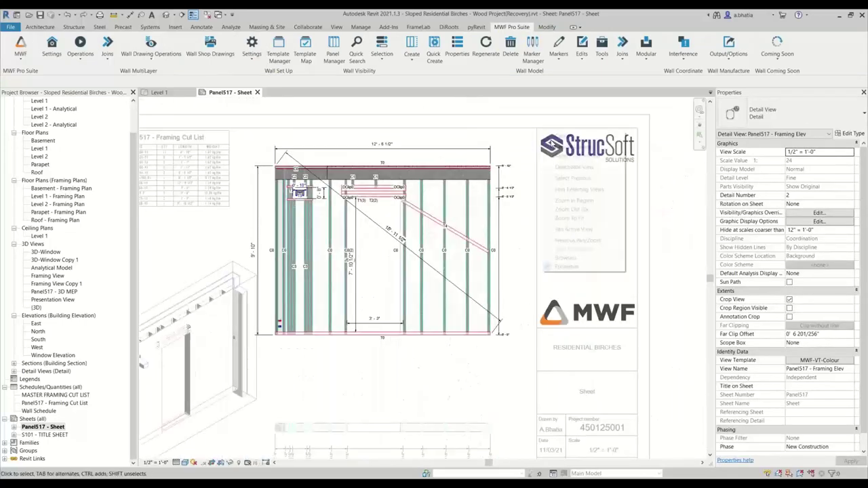
click(611, 171)
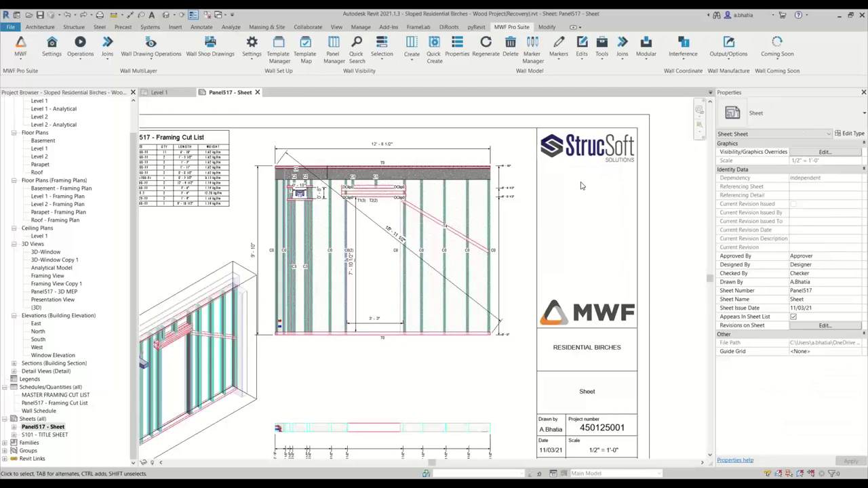